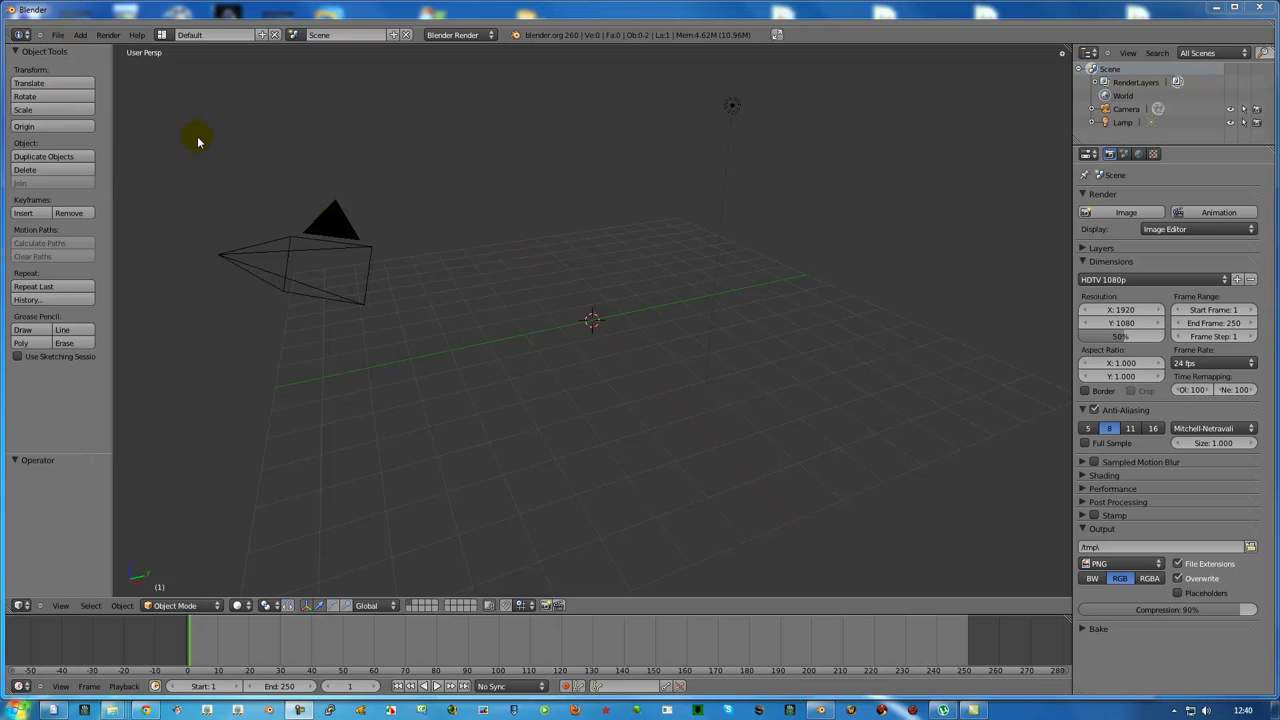
# Step: Open the File menu to reach User Preferences
pyautogui.click(57, 36)
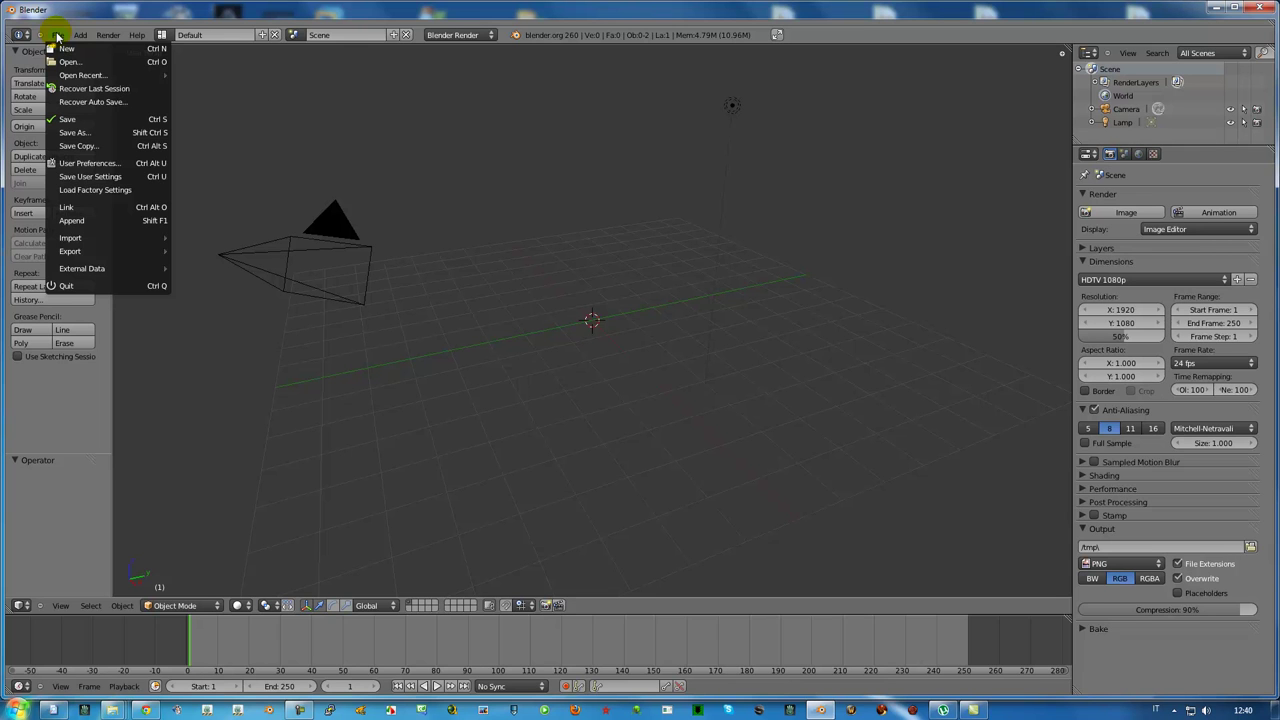
# Step: Search the add-ons for 'sapling', enable Add Curve: Sapling, and close User Preferences
pyautogui.click(90, 163)
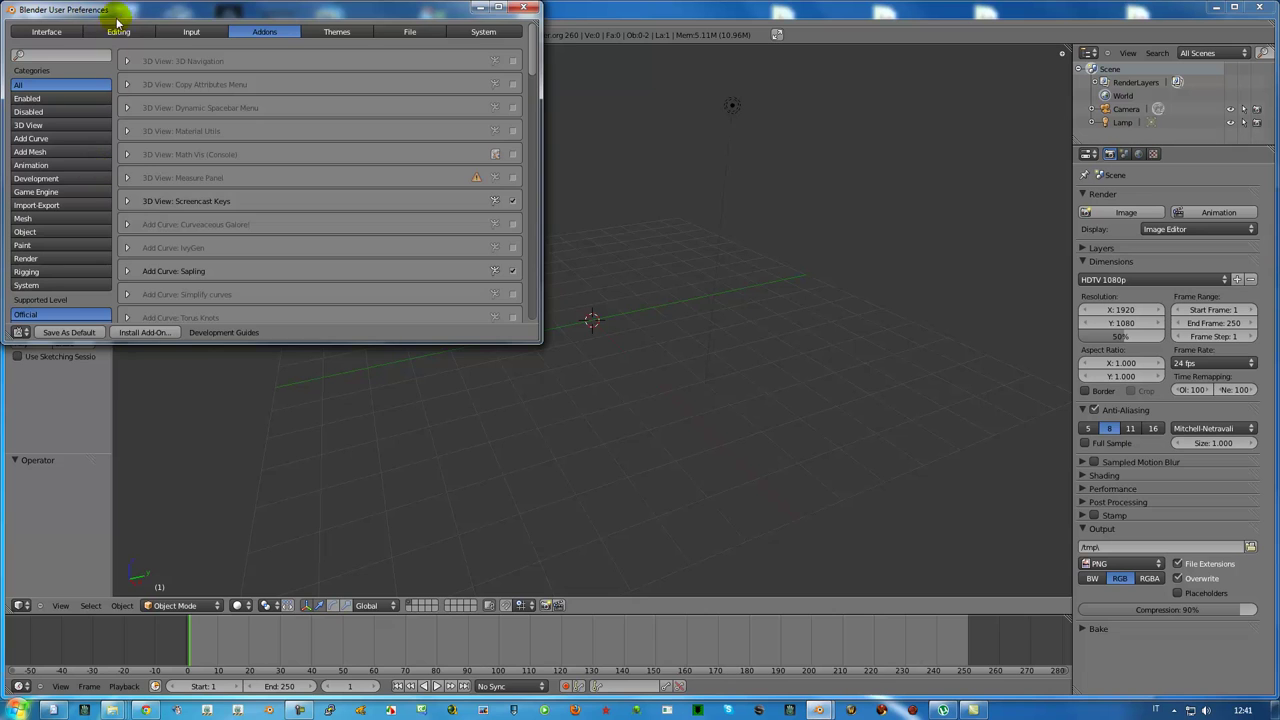
pyautogui.moveTo(115, 10); pyautogui.dragTo(152, 63)
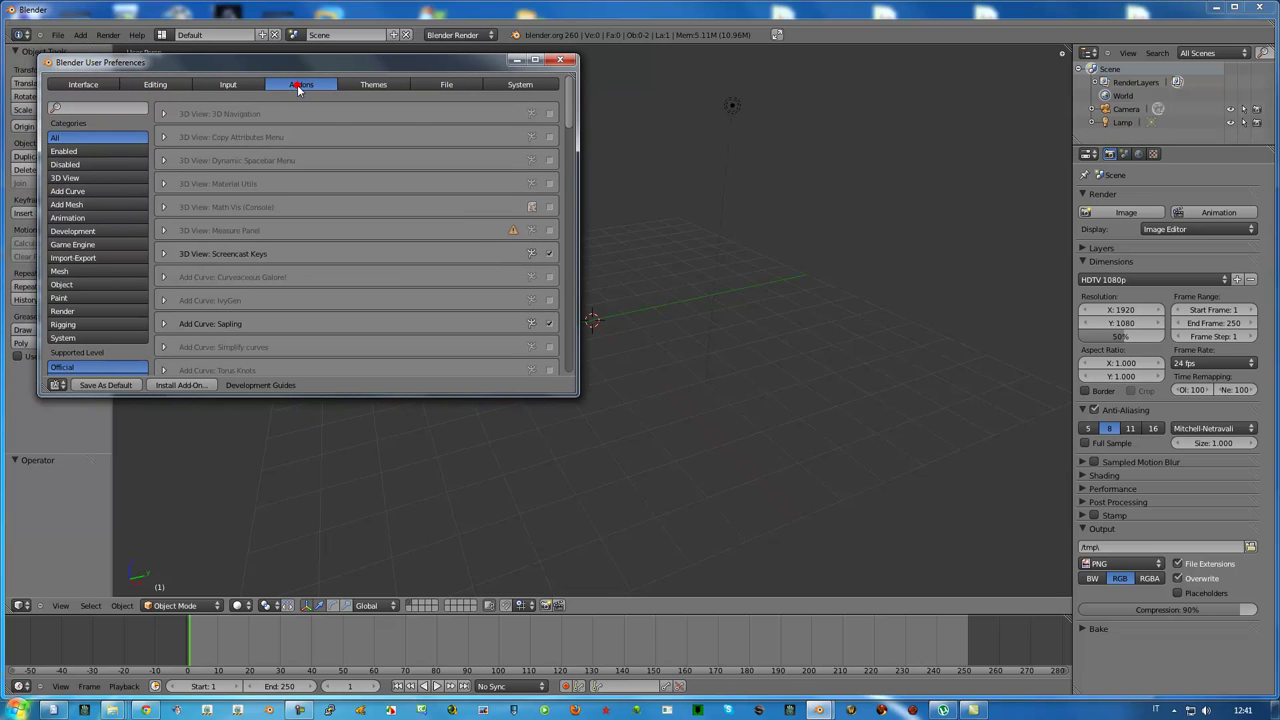
pyautogui.click(75, 108)
pyautogui.write('sapling')
pyautogui.press('Return')
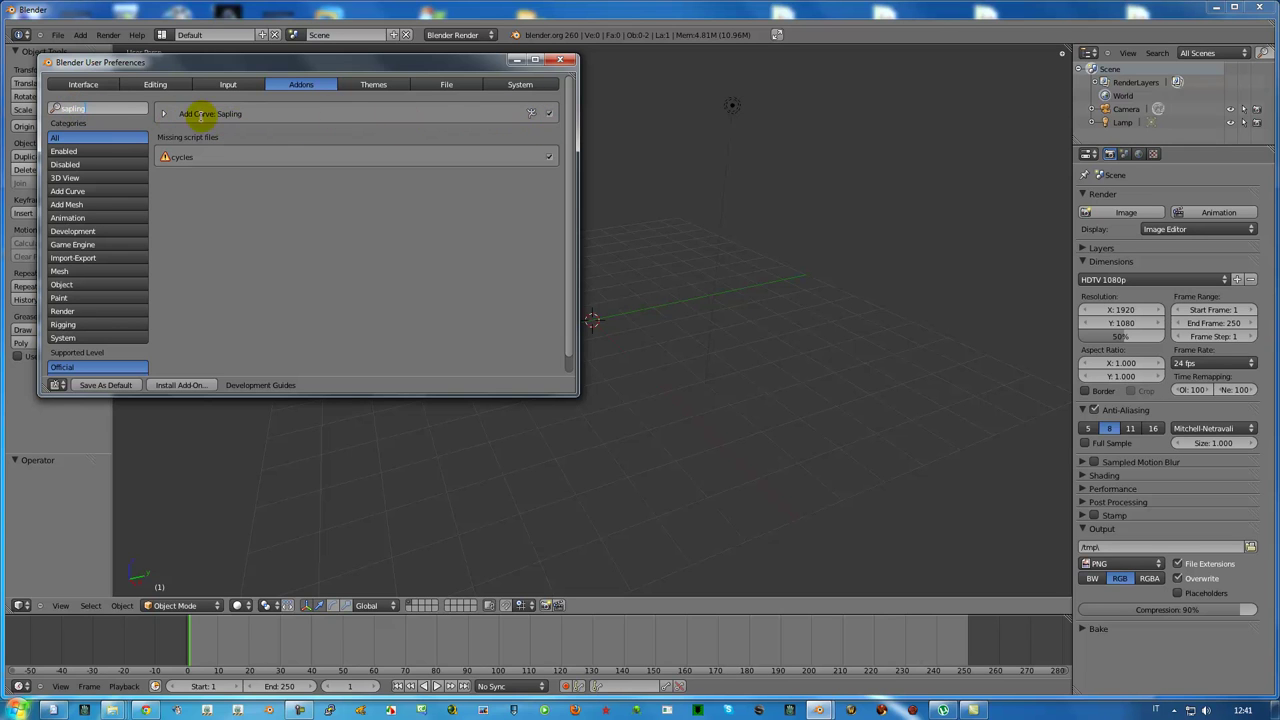
pyautogui.click(549, 115)
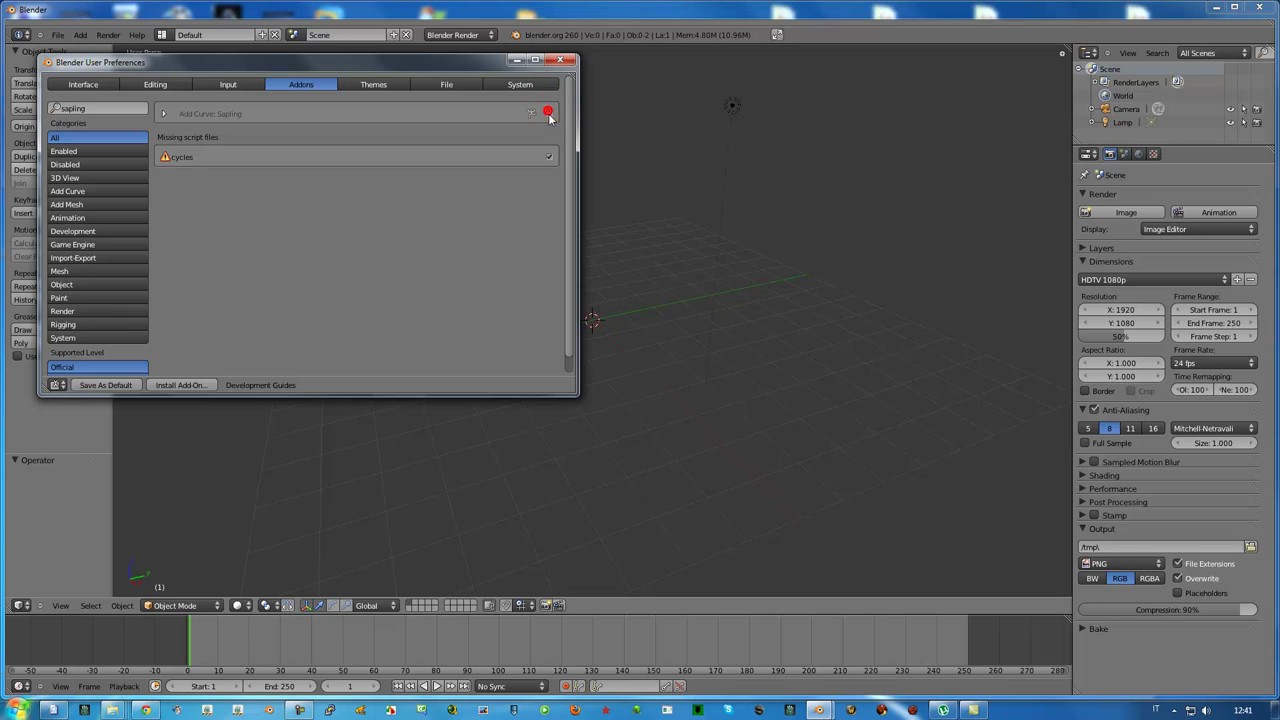
pyautogui.click(549, 115)
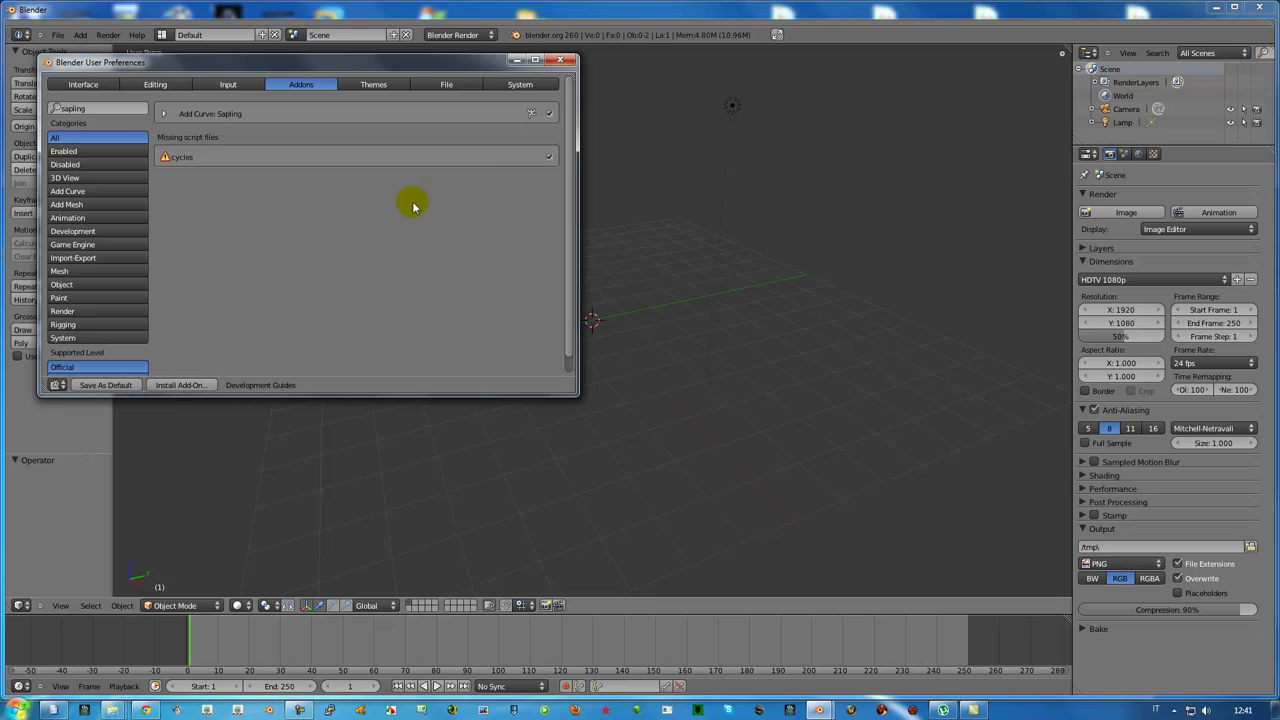
pyautogui.click(561, 60)
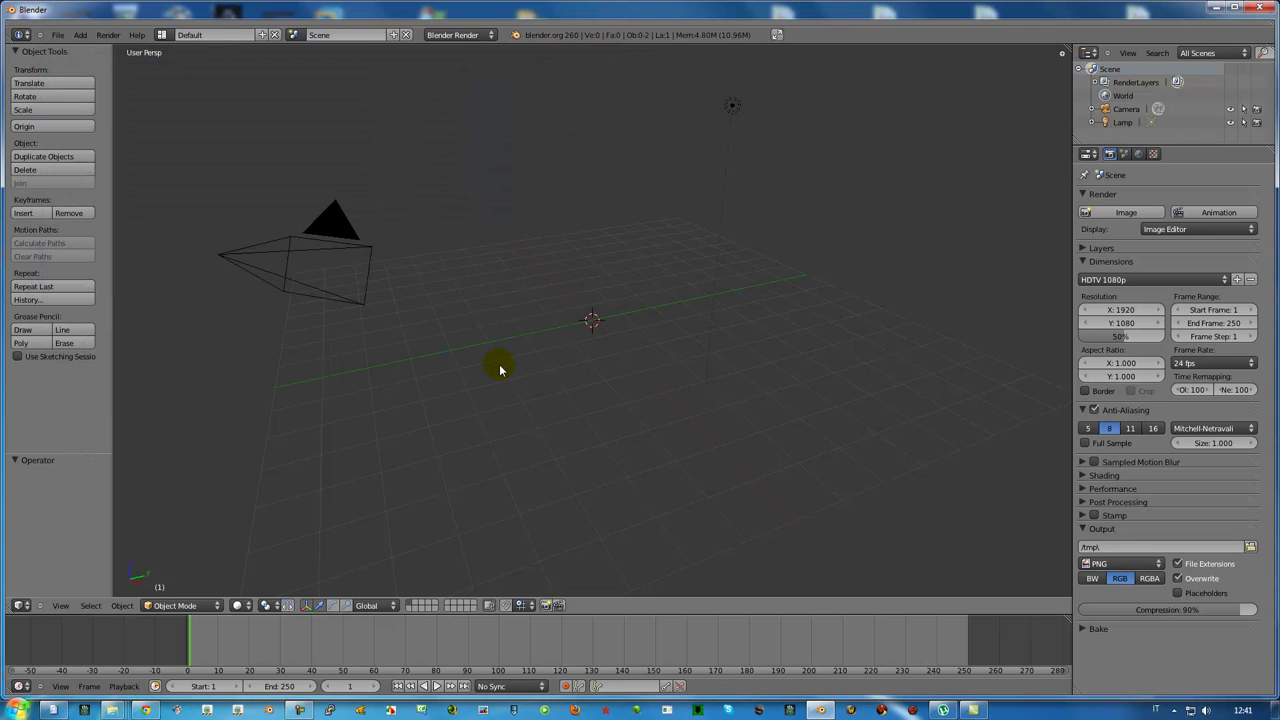
# Step: Switch to a flatter viewport angle and bring up the Shift+A add menu
pyautogui.press('2')
pyautogui.press('KP_8')
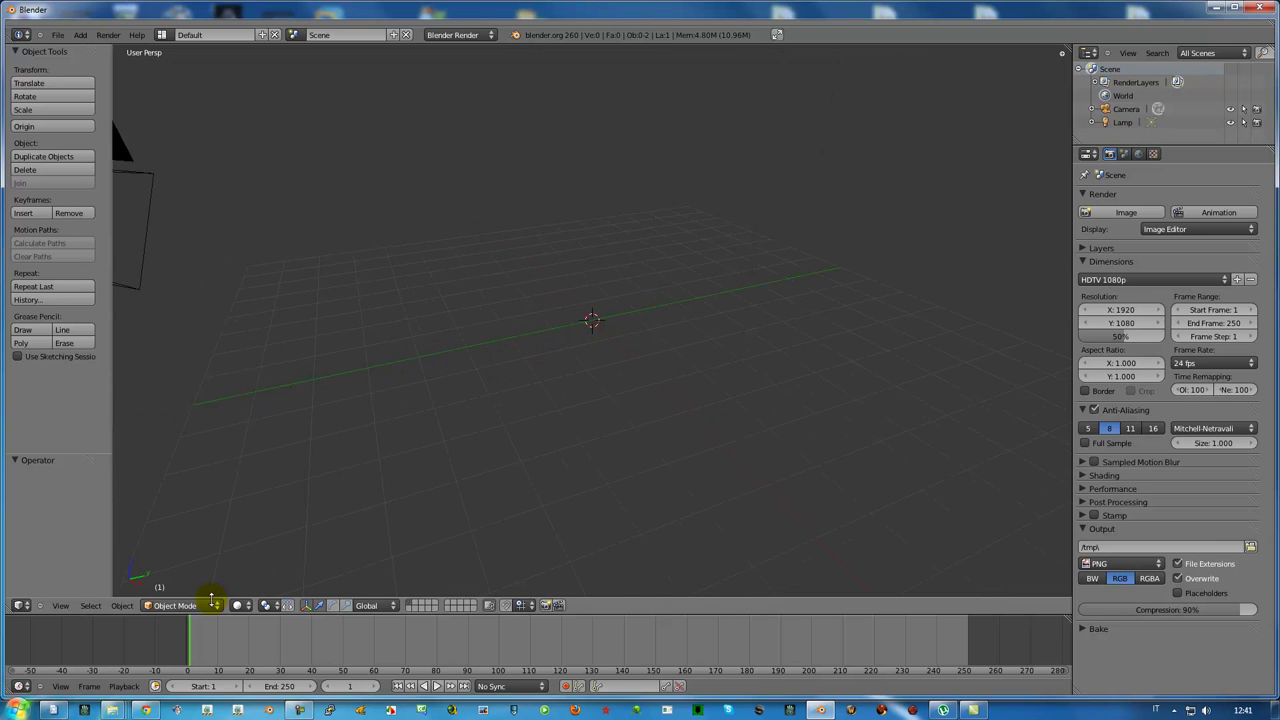
pyautogui.hotkey('shift', 'a')
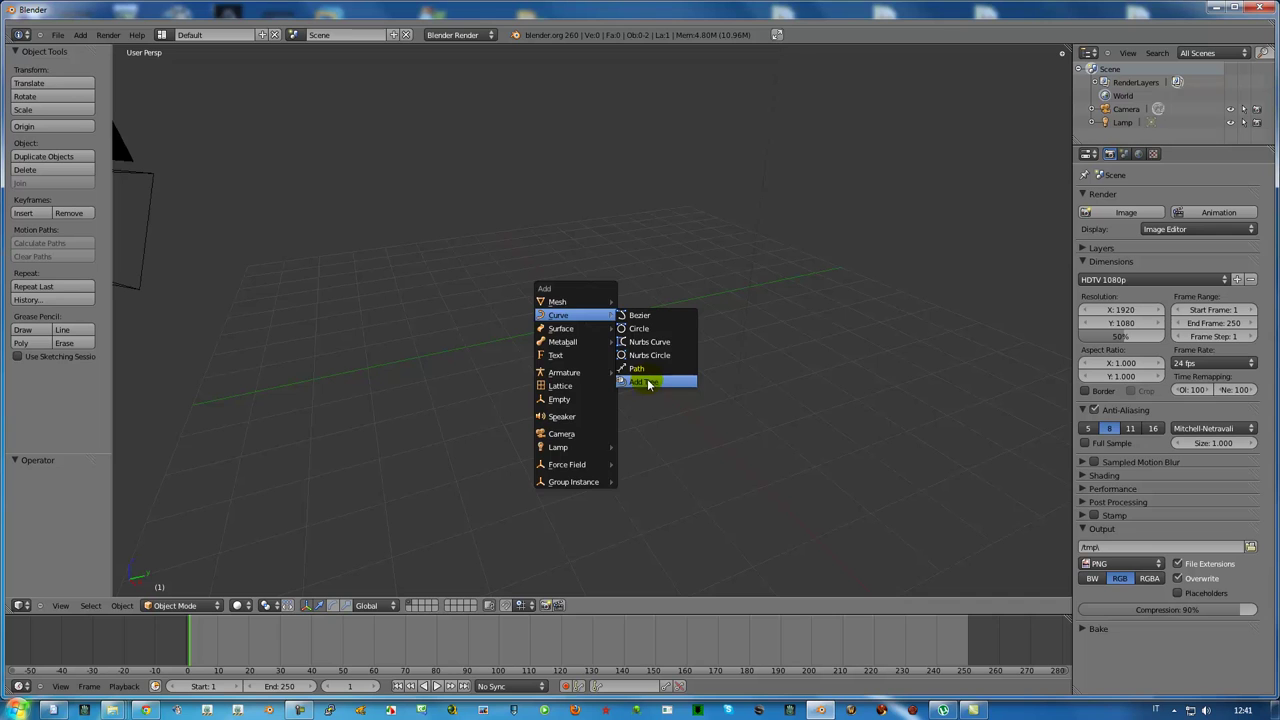
# Step: Add a Sapling tree to the scene with Add Tree
pyautogui.click(648, 384)
pyautogui.scroll(-3, 586, 294)
pyautogui.scroll(-3, 585, 297)
pyautogui.scroll(-2, 586, 294)
pyautogui.scroll(-1, 586, 290)
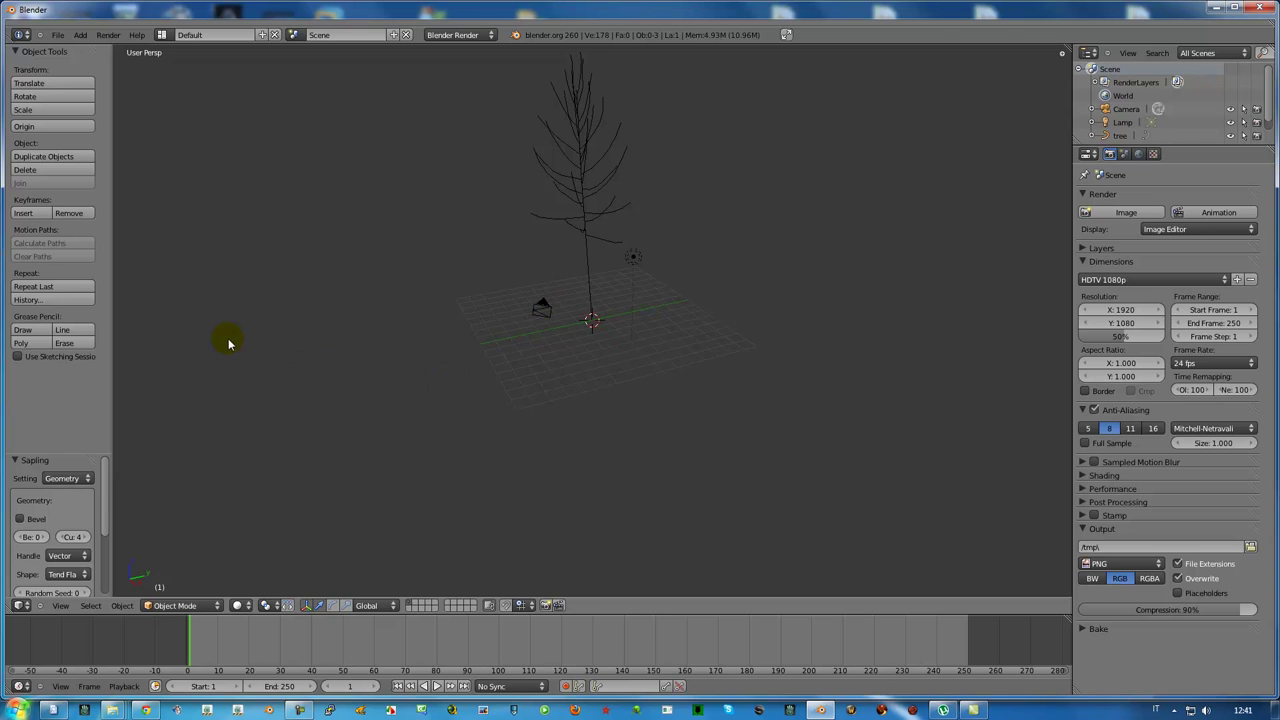
# Step: Widen the tool shelf, enlarge the Sapling panel, and enable Bevel for thick branches
pyautogui.moveTo(111, 442); pyautogui.dragTo(158, 440)
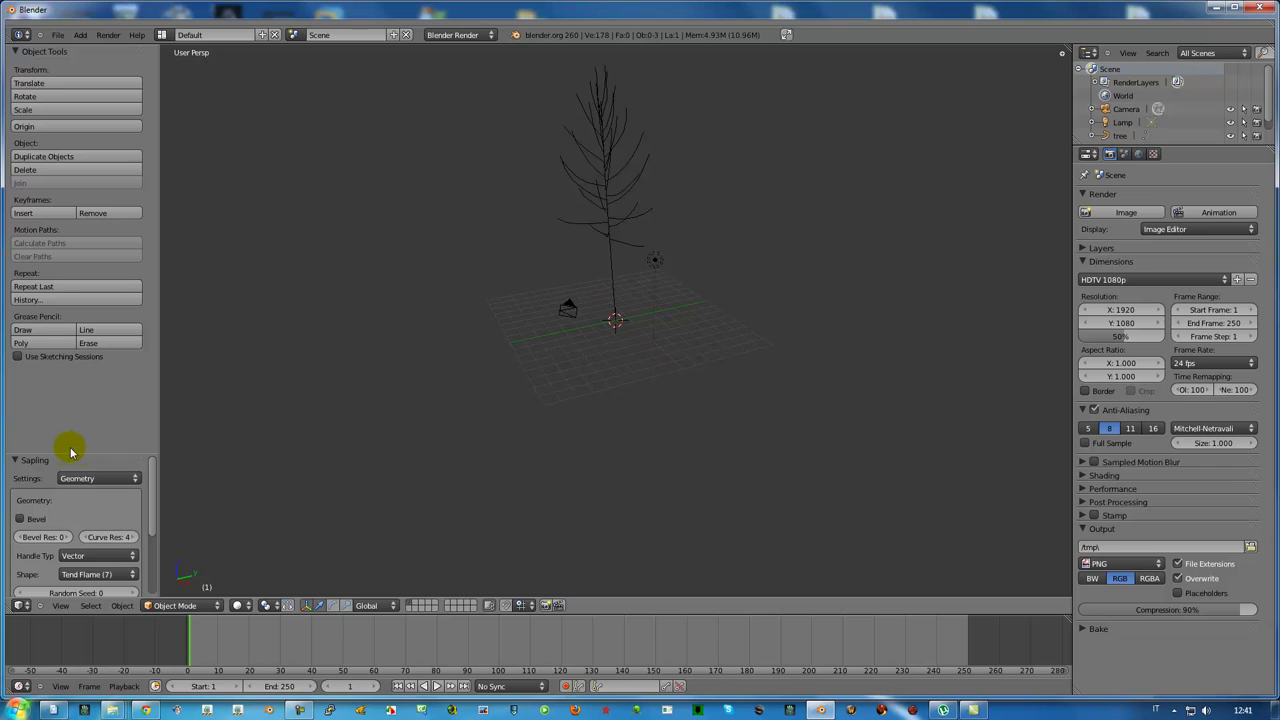
pyautogui.moveTo(62, 455); pyautogui.dragTo(62, 397)
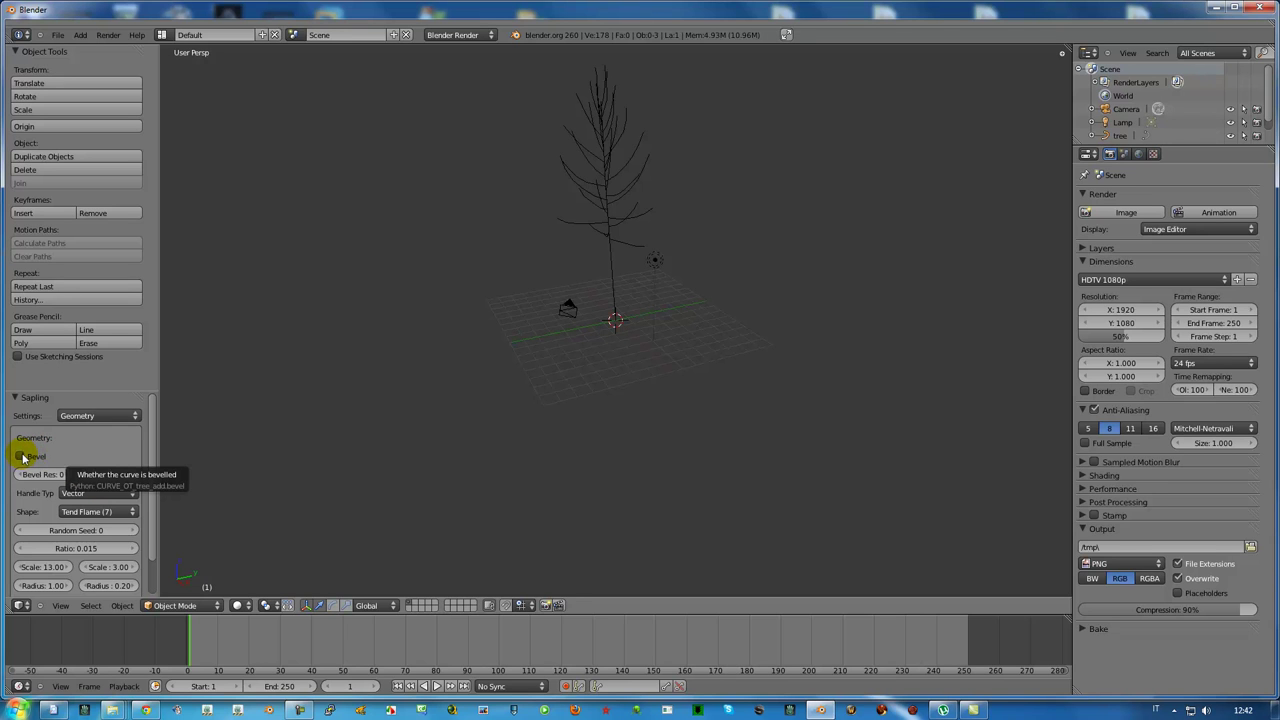
pyautogui.click(20, 457)
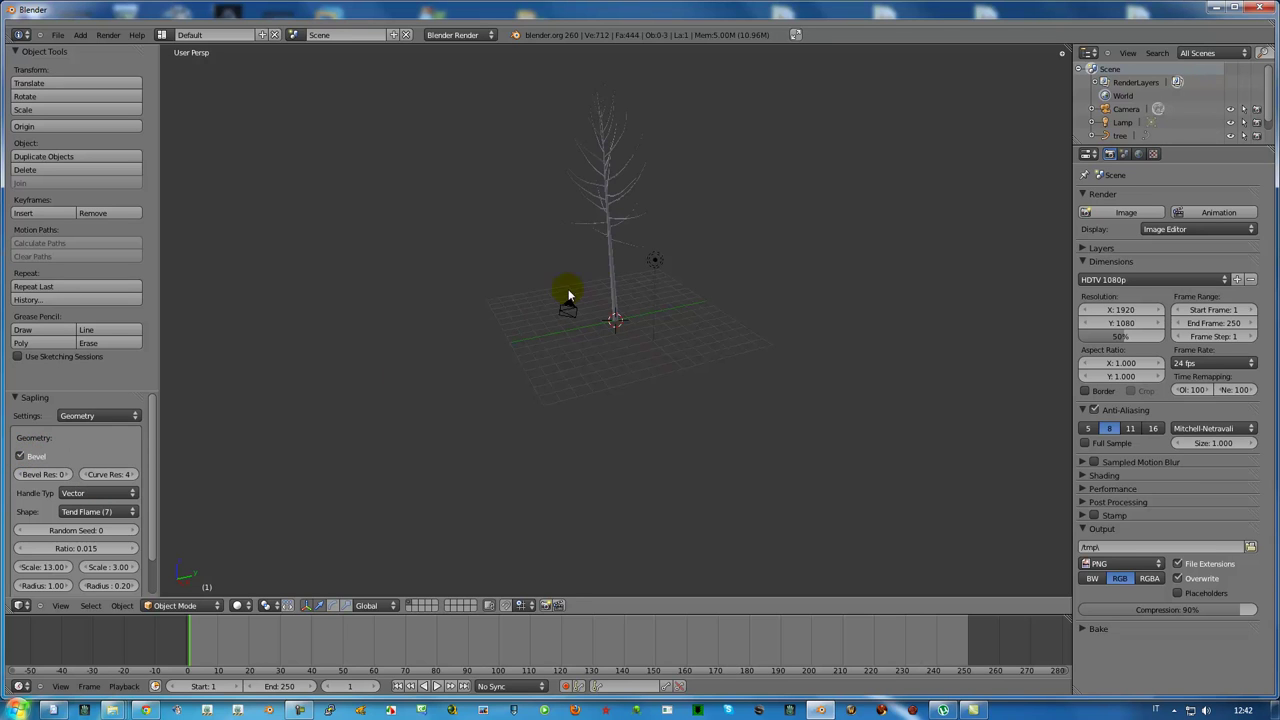
pyautogui.scroll(1, 600, 262)
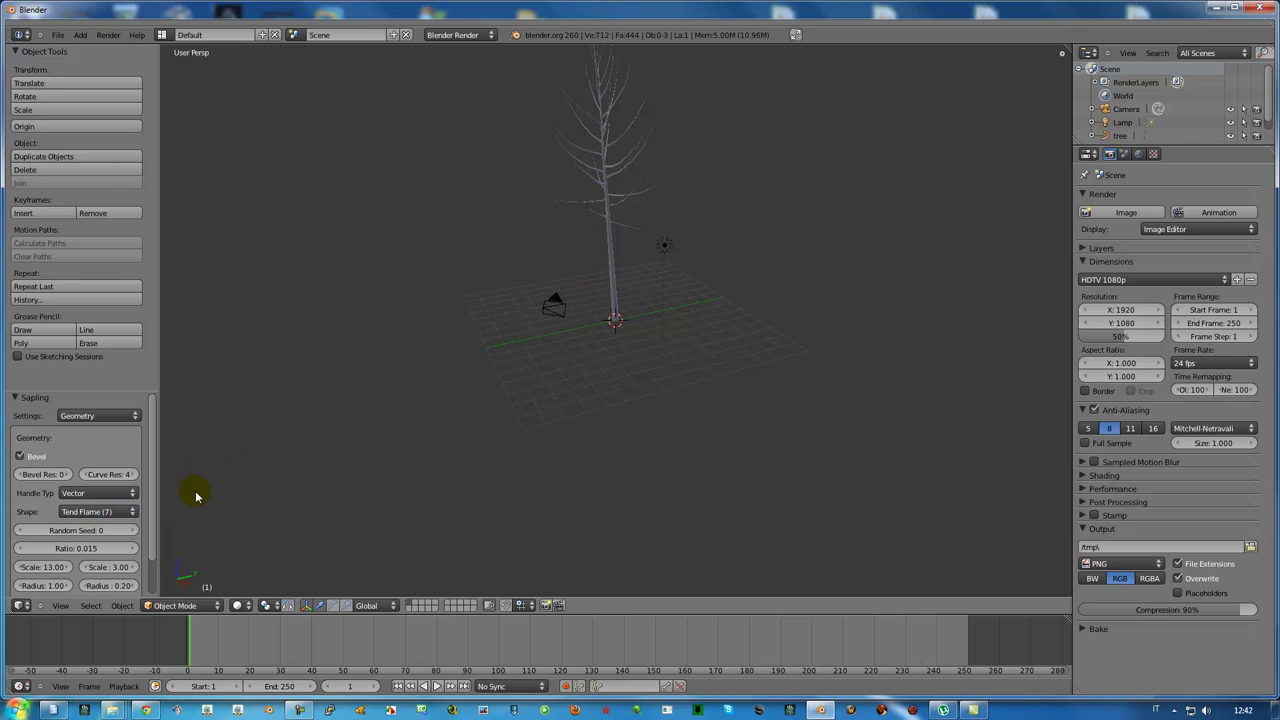
# Step: Set the Sapling tree Shape to Conical (0)
pyautogui.click(95, 513)
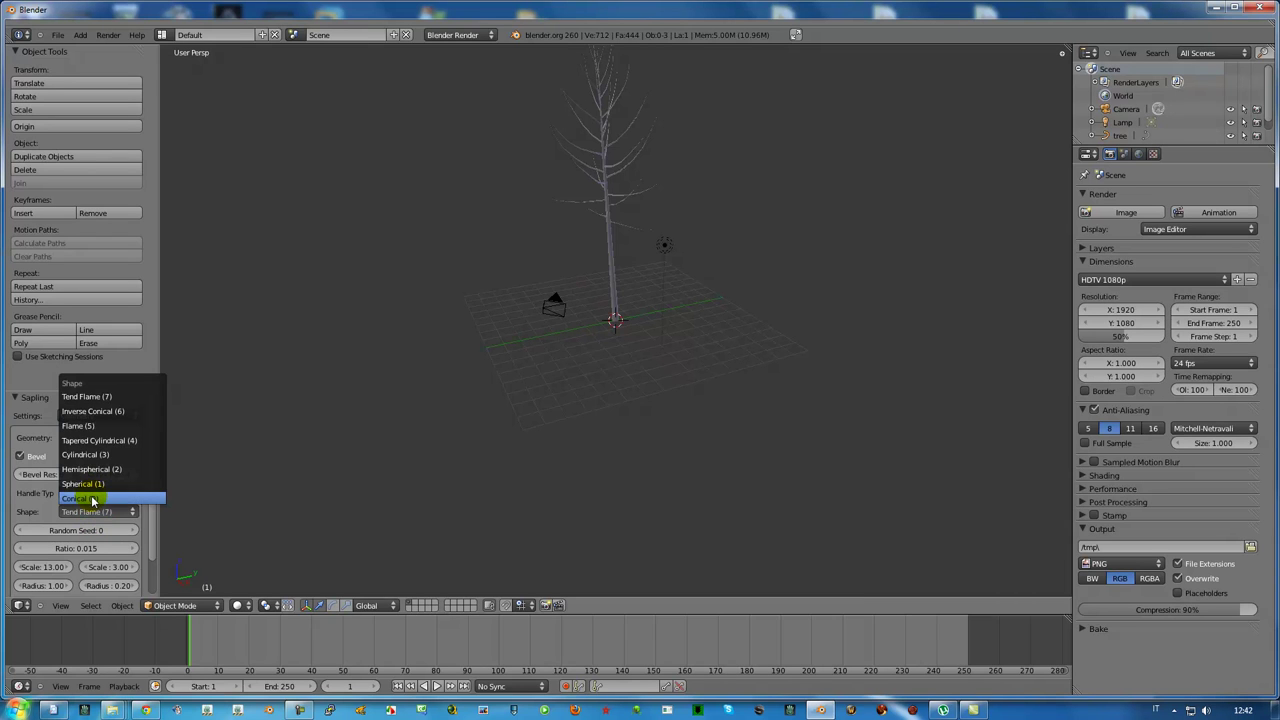
pyautogui.click(92, 500)
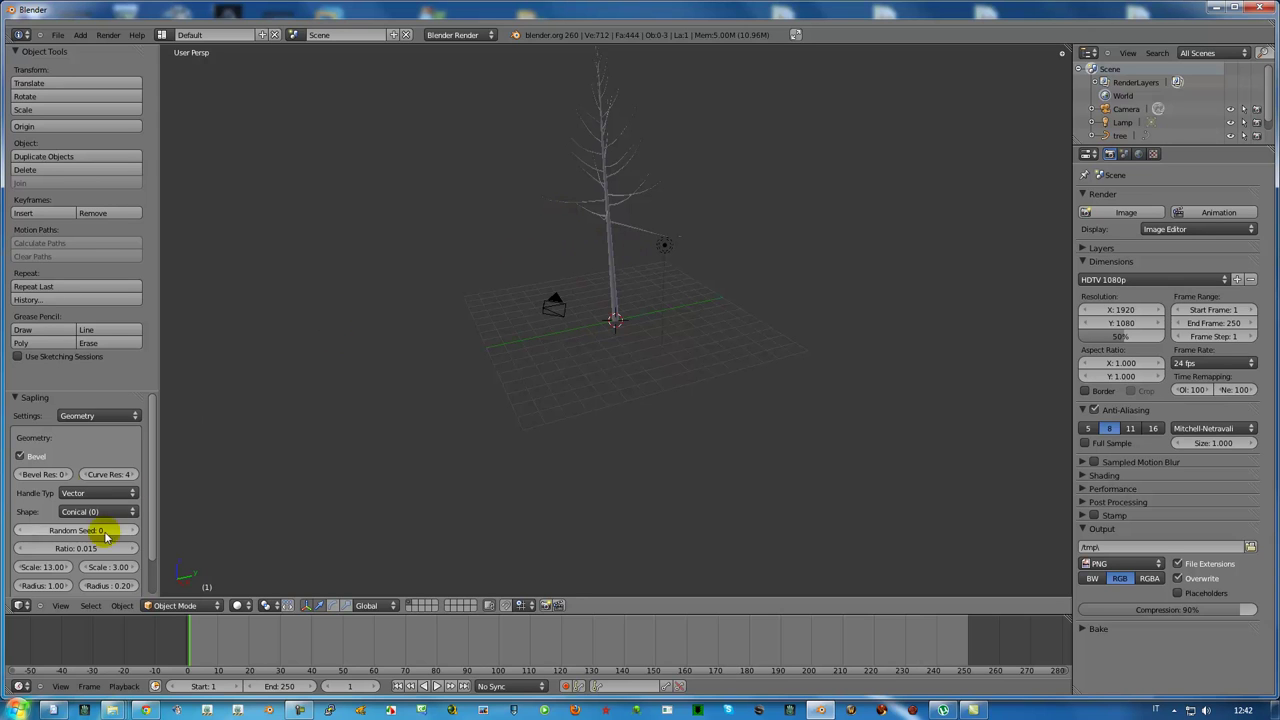
pyautogui.click(96, 416)
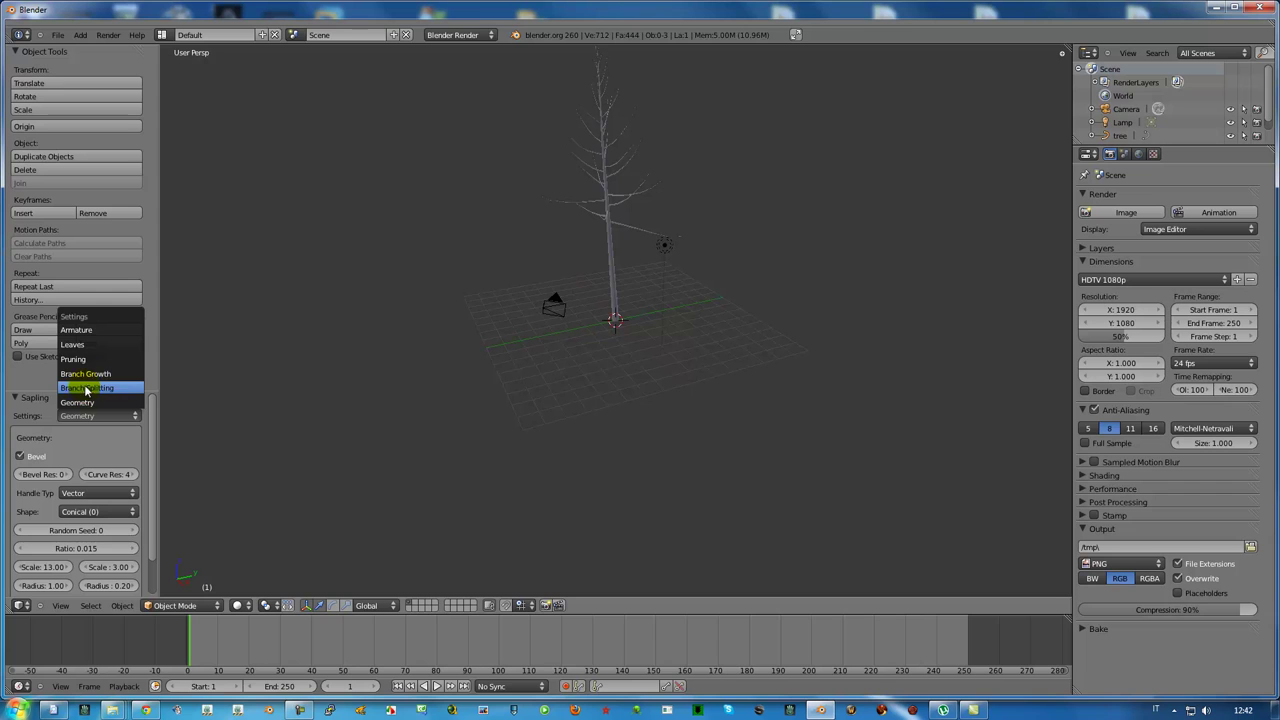
# Step: Switch the Sapling settings group to Branch Splitting
pyautogui.click(86, 373)
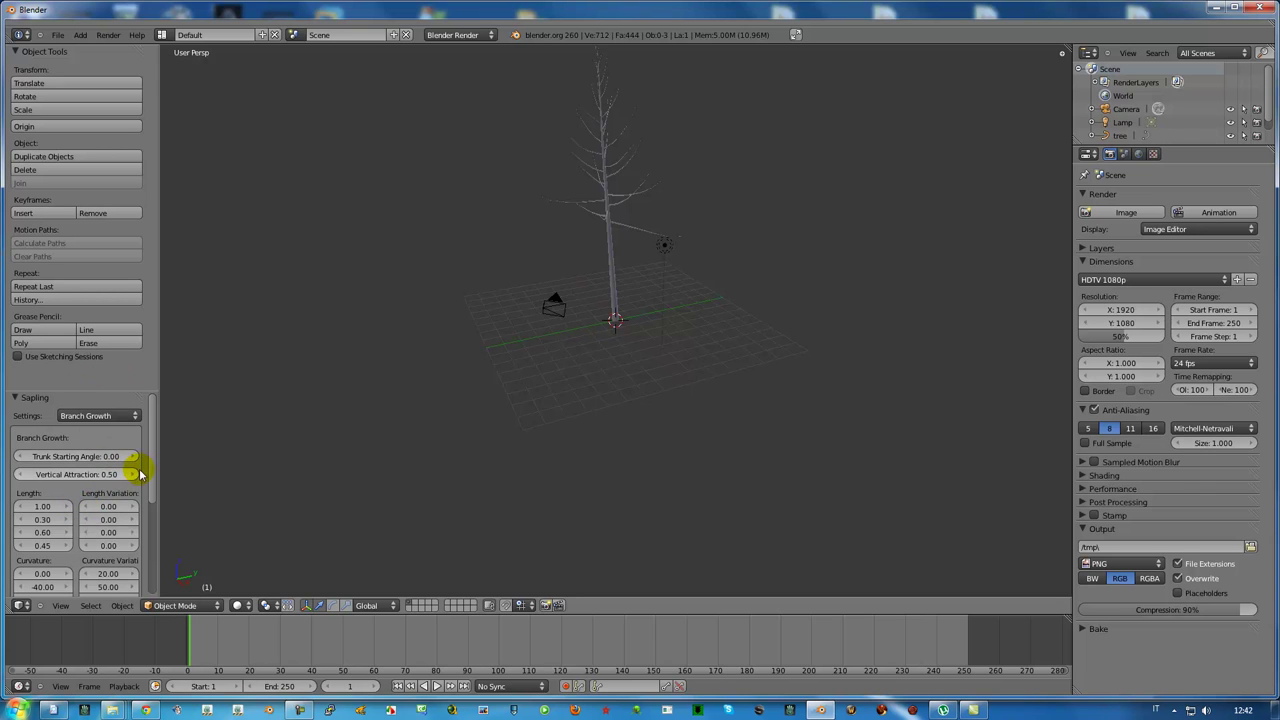
pyautogui.moveTo(152, 460)
pyautogui.mouseDown()
pyautogui.moveTo(143, 500)
pyautogui.moveTo(137, 420)
pyautogui.mouseUp()
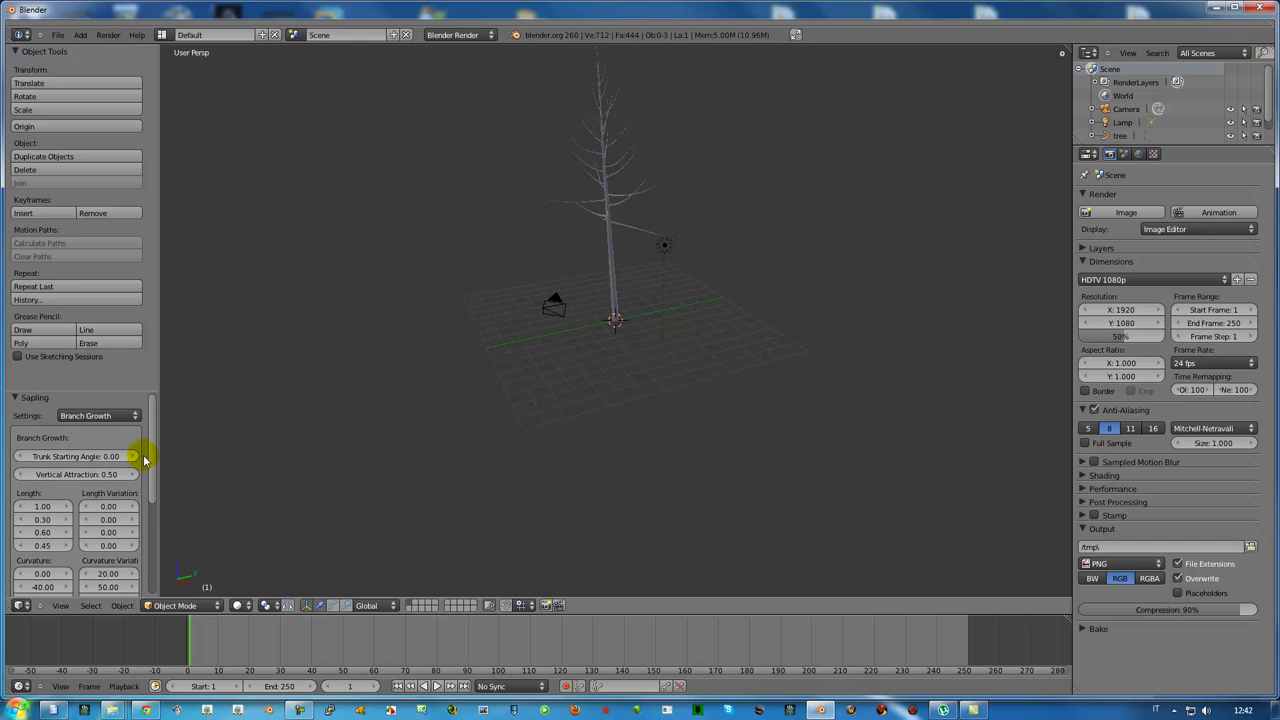
pyautogui.click(93, 418)
pyautogui.click(91, 387)
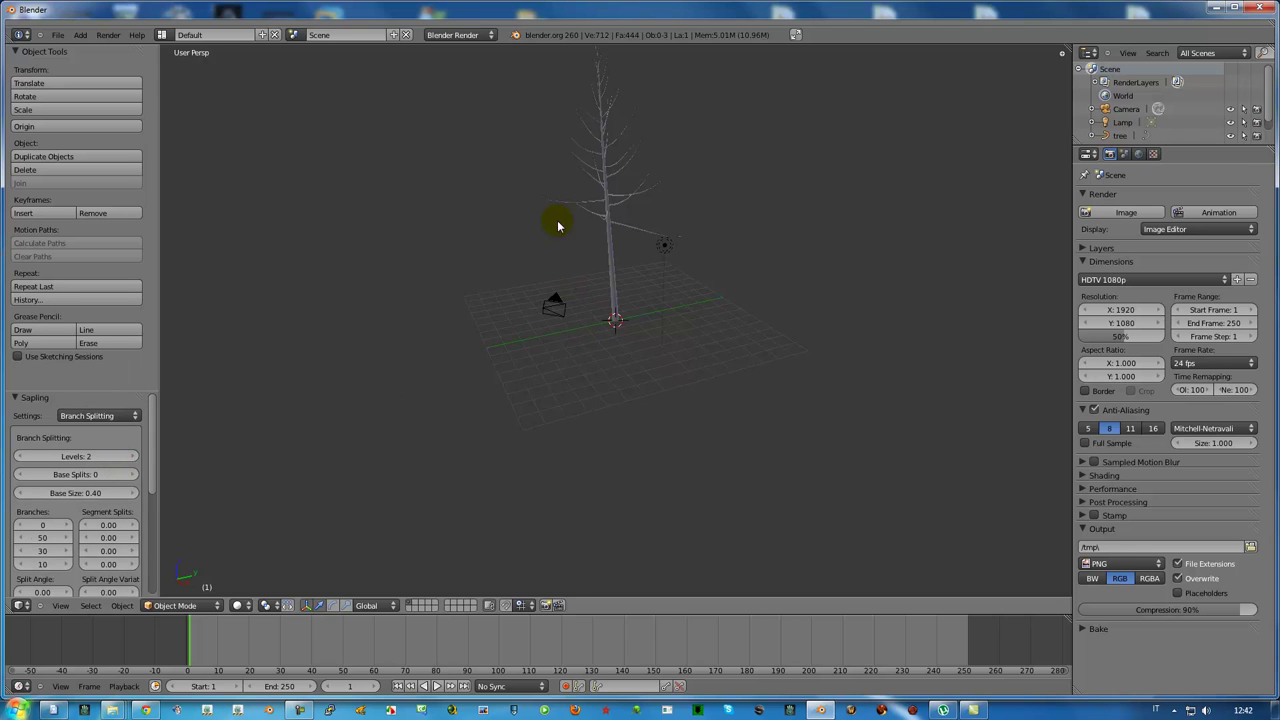
# Step: Keep Base Splits at 0 after trying 1, and raise Levels to 3
pyautogui.click(132, 475)
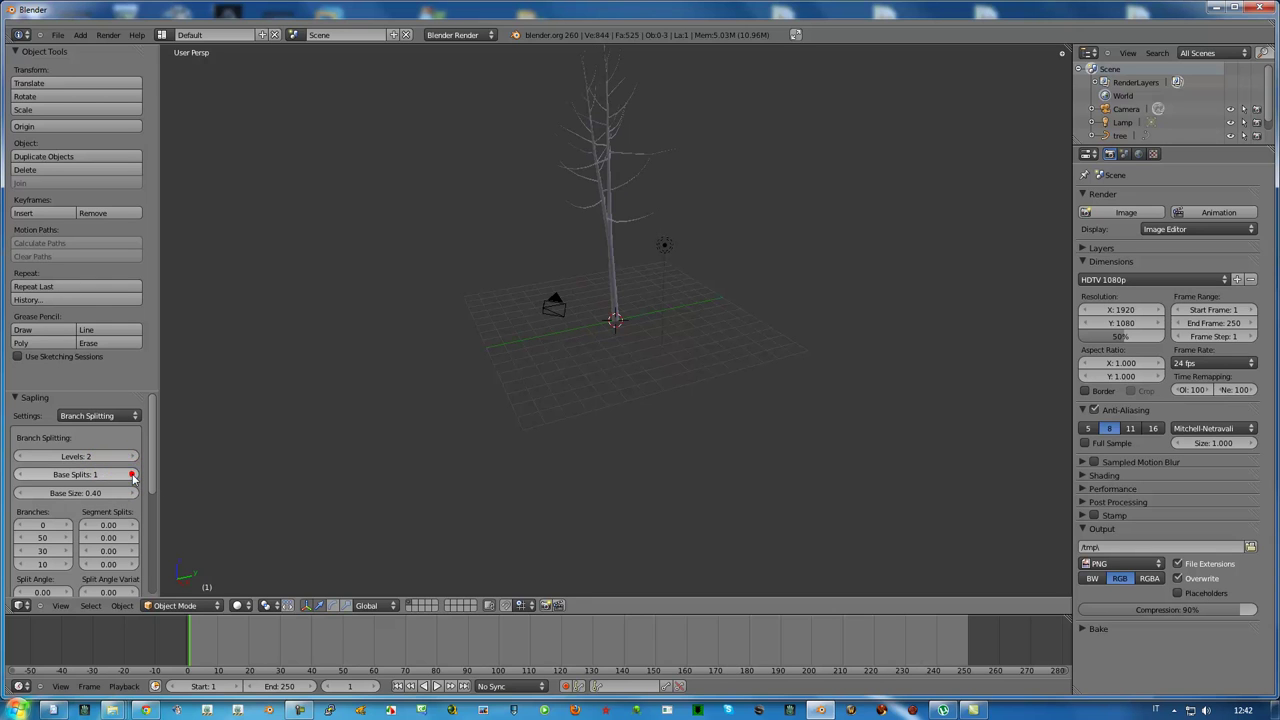
pyautogui.click(22, 476)
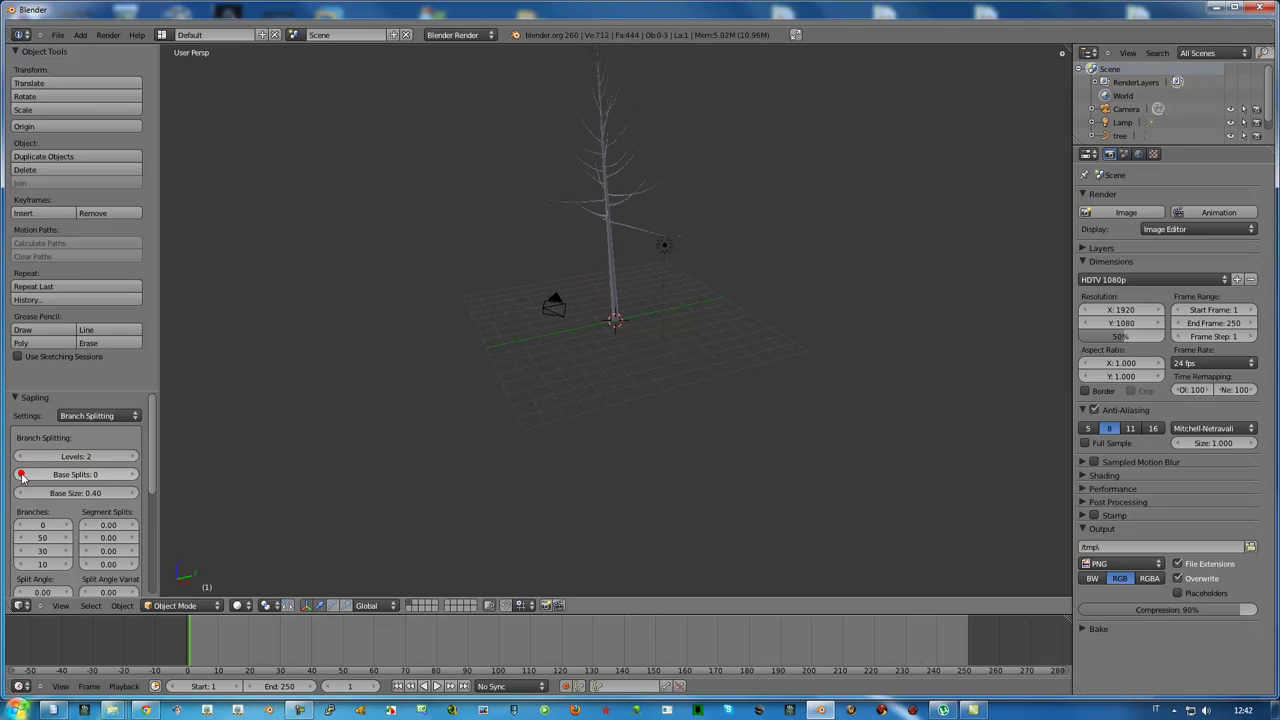
pyautogui.click(134, 456)
pyautogui.moveTo(606, 260); pyautogui.dragTo(606, 262, button='middle')
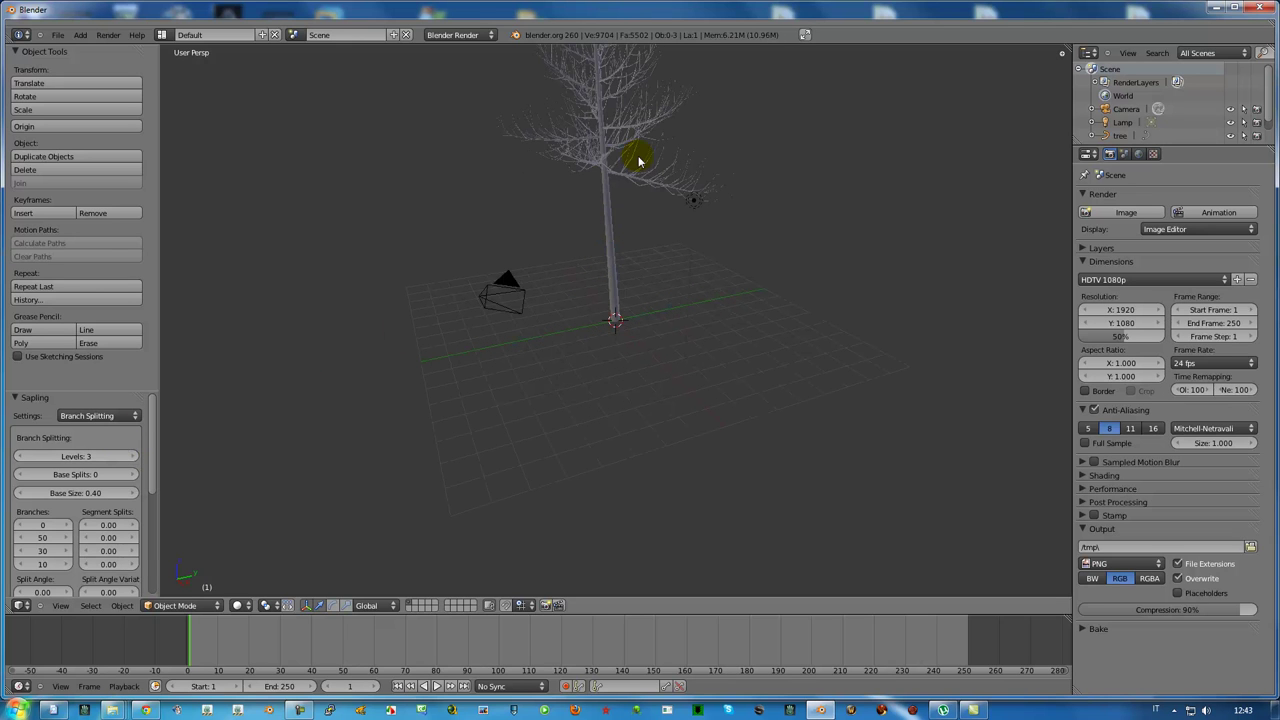
pyautogui.moveTo(603, 177); pyautogui.dragTo(606, 137, button='middle')
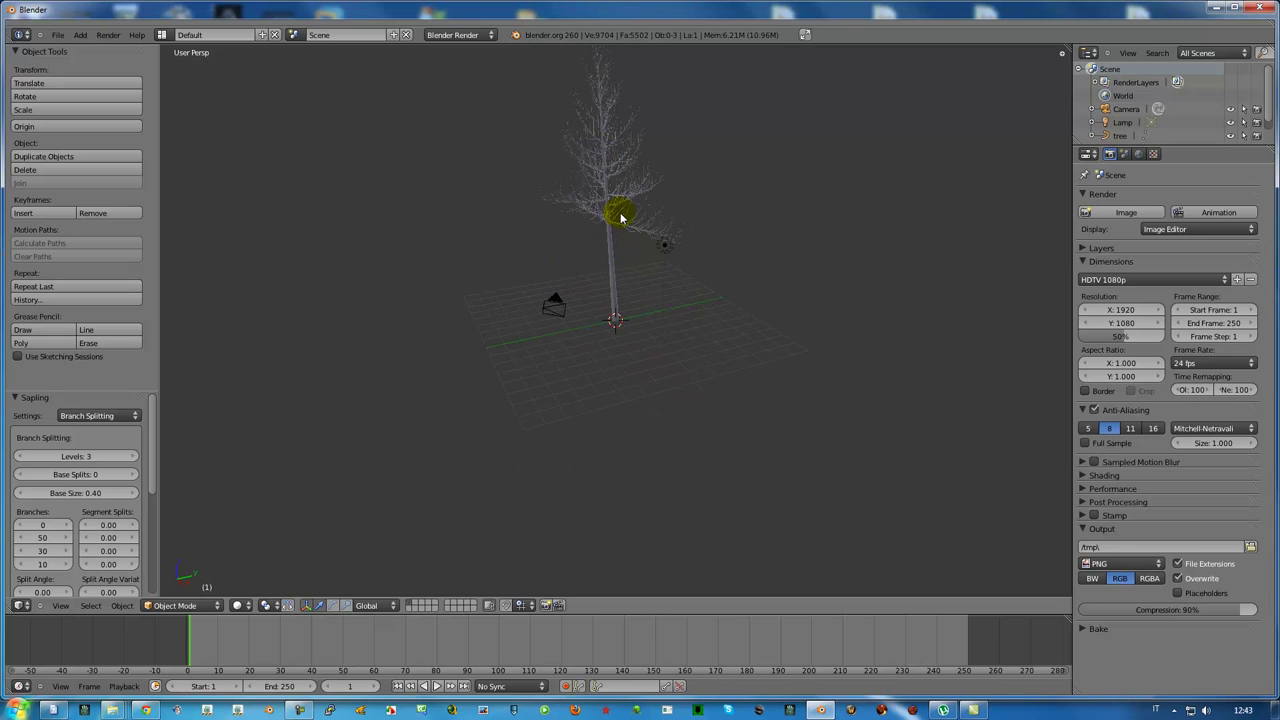
pyautogui.moveTo(617, 205); pyautogui.dragTo(618, 214, button='middle')
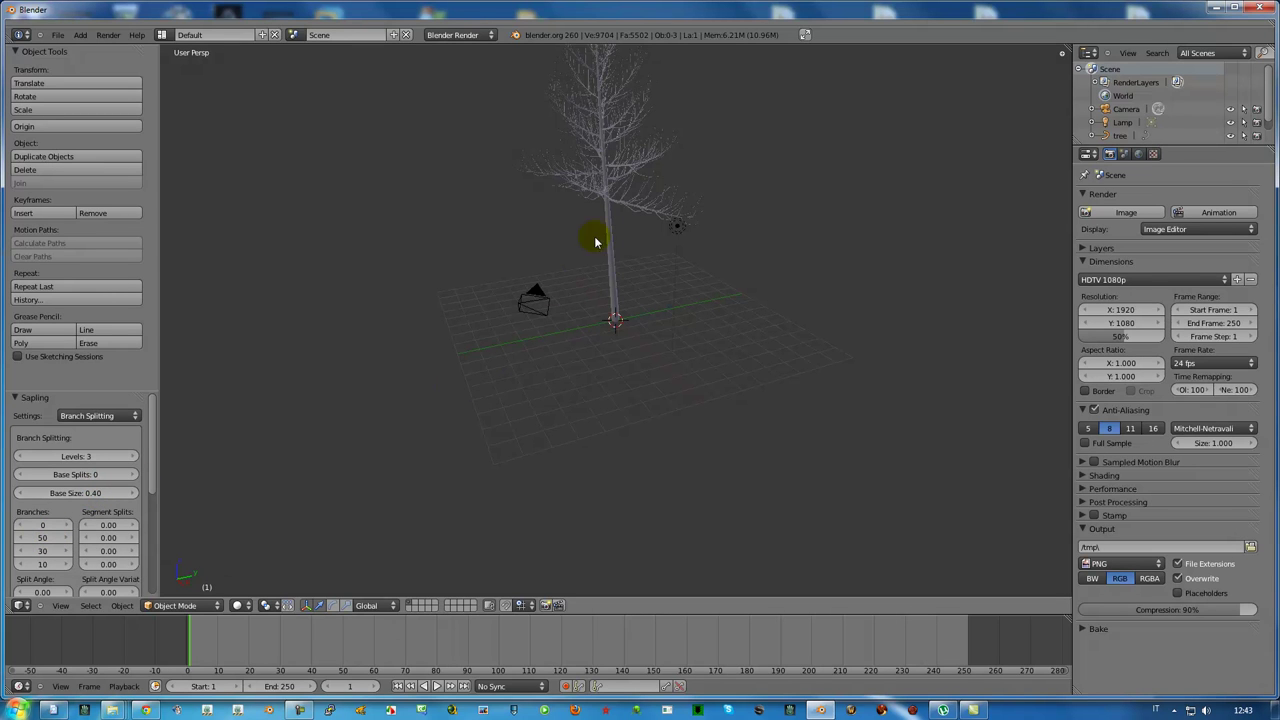
pyautogui.scroll(4, 594, 191)
pyautogui.scroll(-4, 597, 196)
pyautogui.scroll(-2, 597, 196)
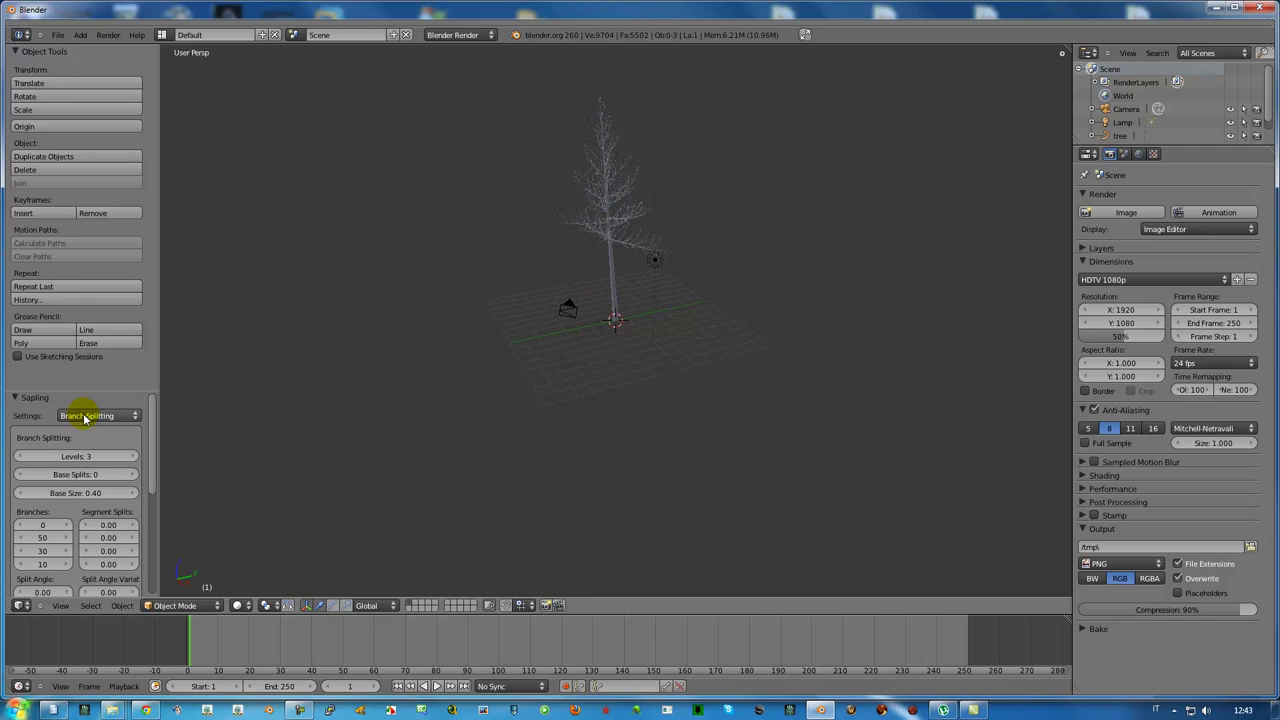
# Step: Set Base Size to 0.20 and give the third branching level 30 branches
pyautogui.click(93, 492)
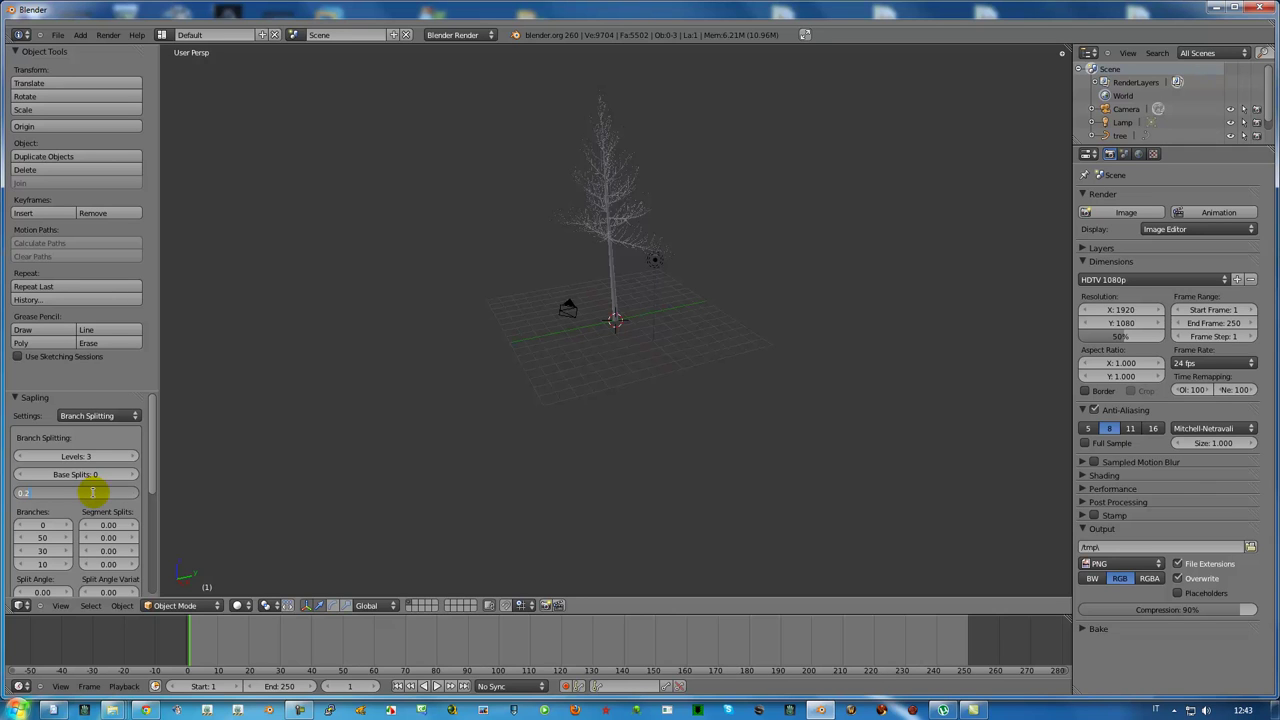
pyautogui.press('Return')
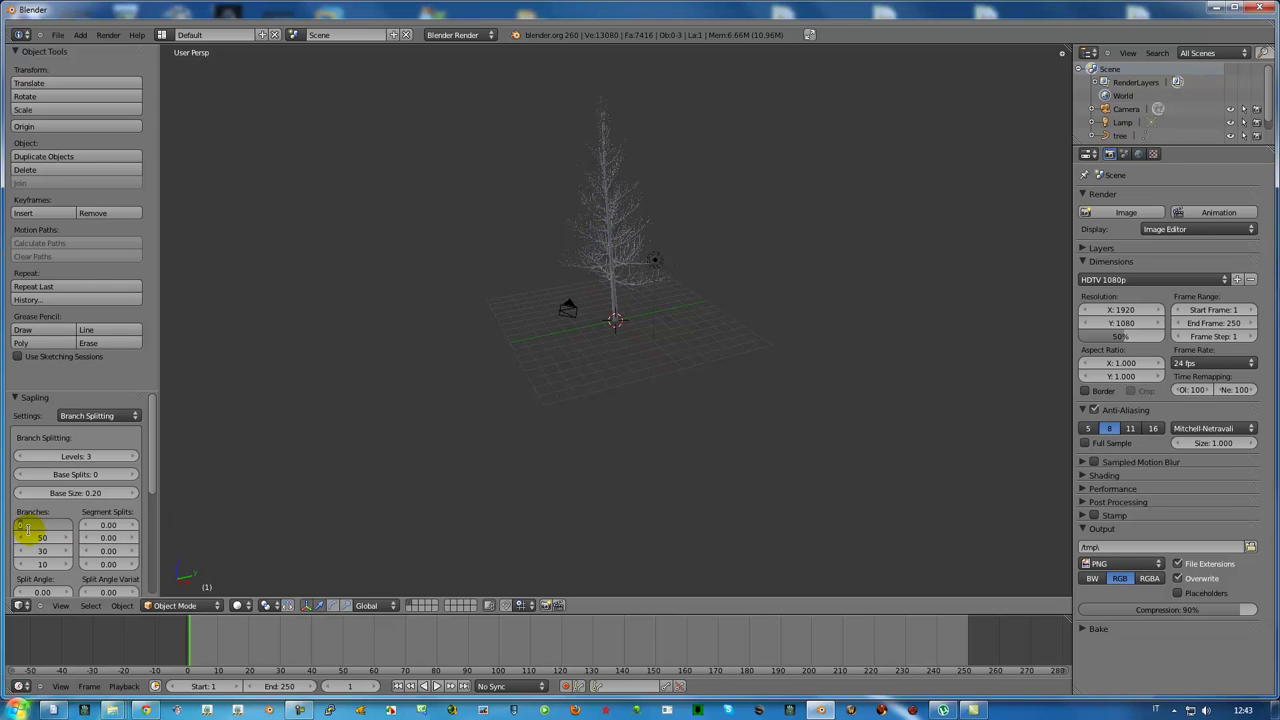
pyautogui.click(42, 536)
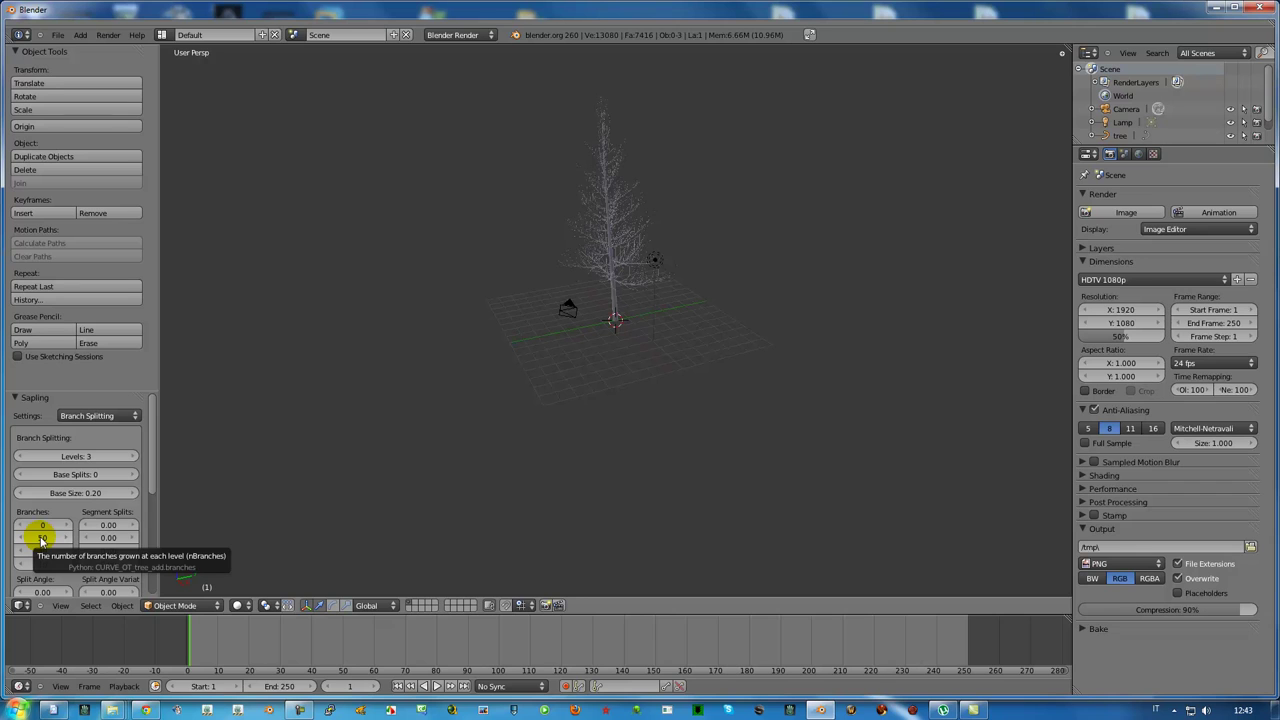
pyautogui.click(42, 538)
pyautogui.write('200')
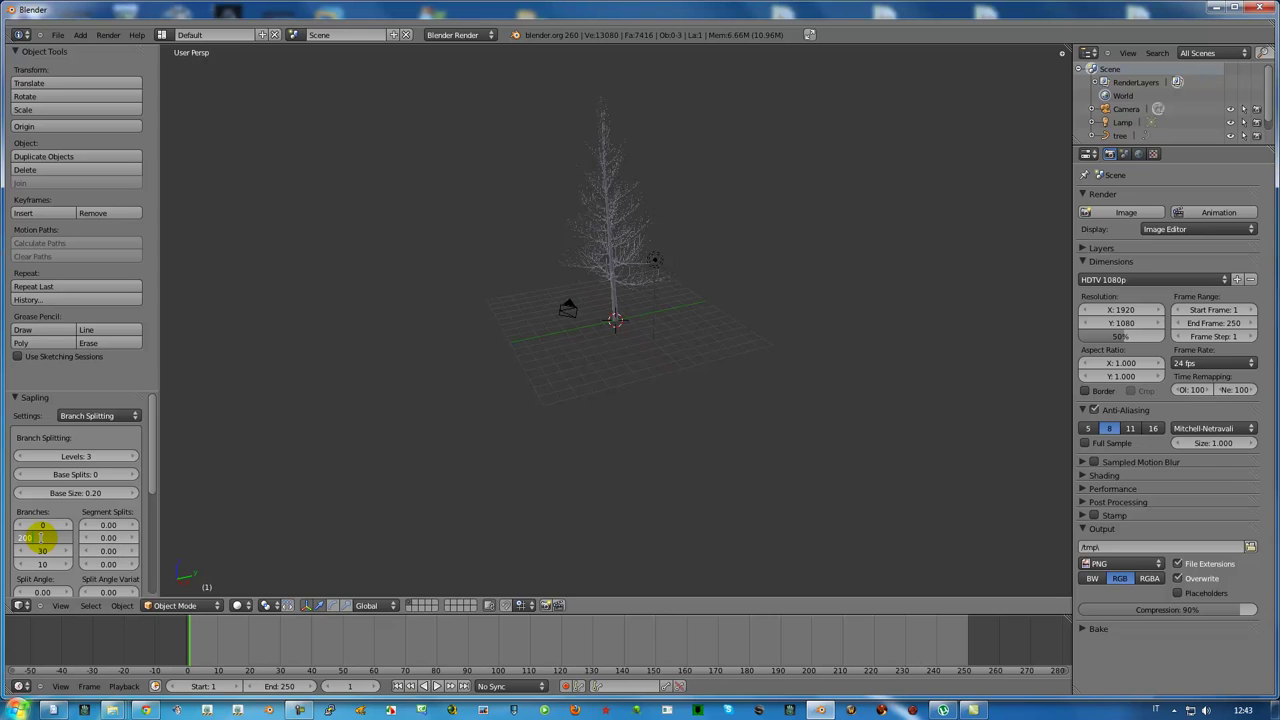
pyautogui.moveTo(40, 537); pyautogui.dragTo(30, 540)
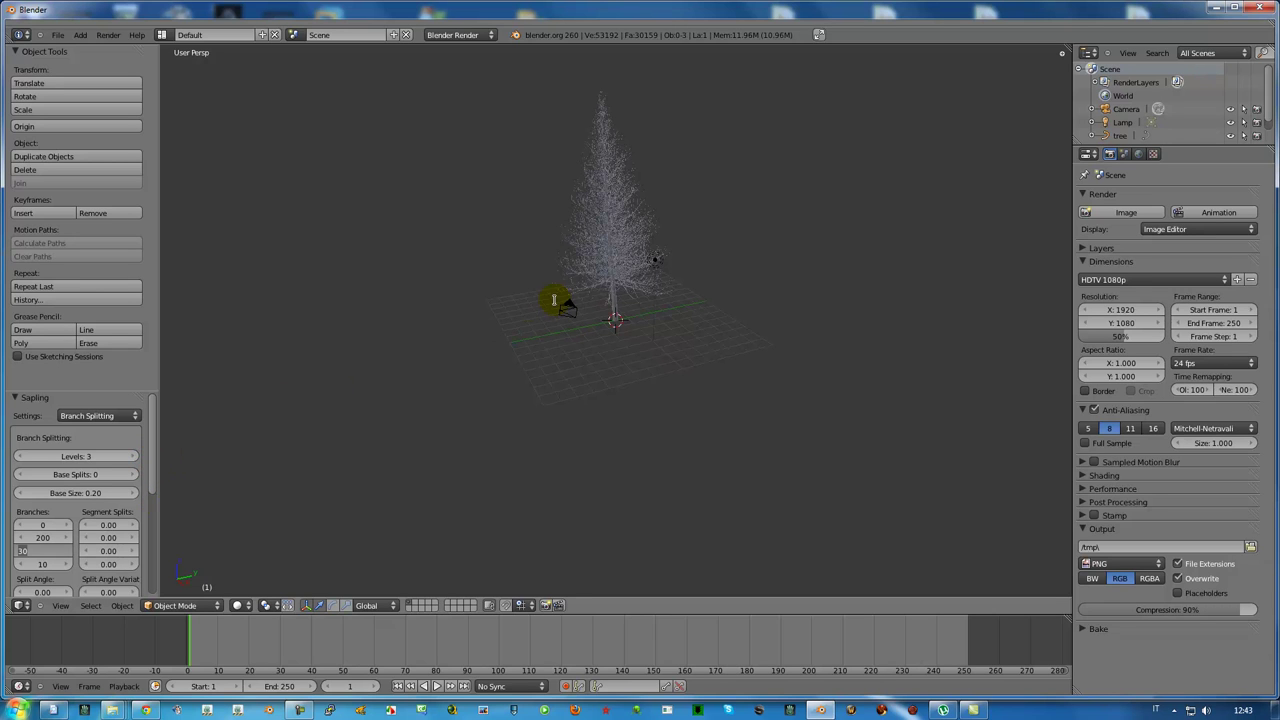
pyautogui.click(156, 437)
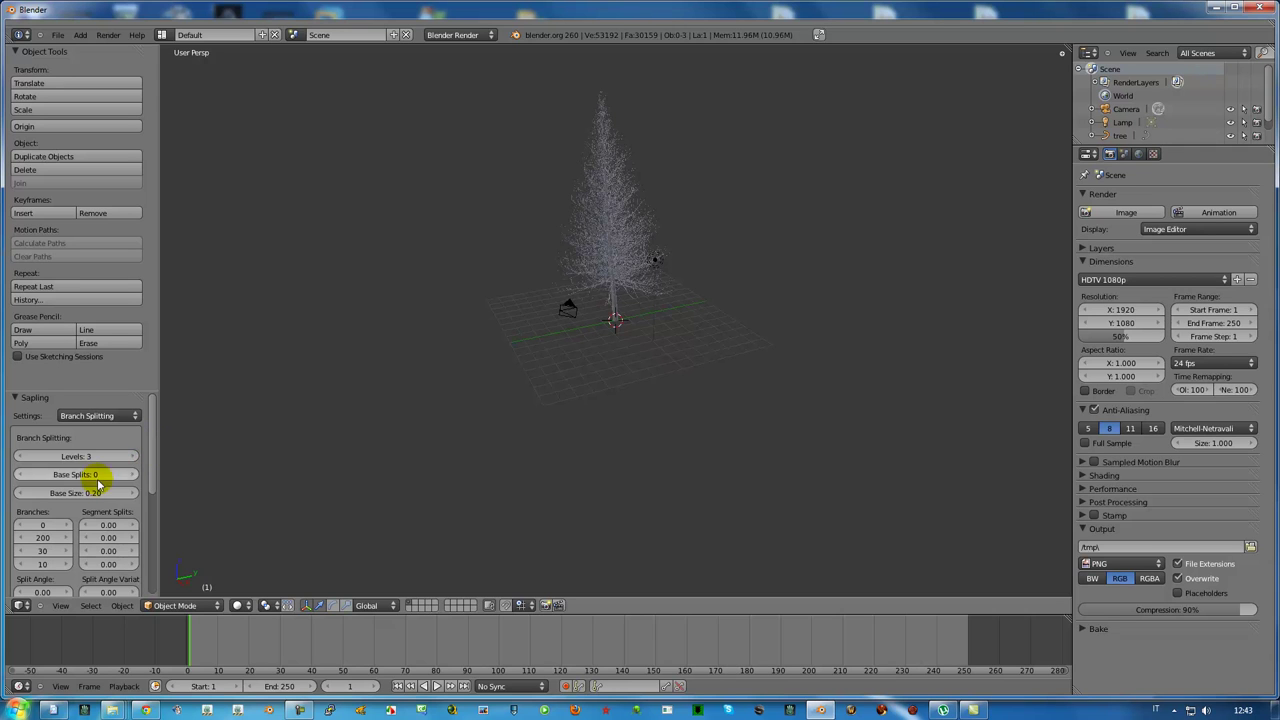
# Step: Orbit and zoom in on the tree, then open the Sapling Settings dropdown
pyautogui.moveTo(150, 445); pyautogui.dragTo(150, 470)
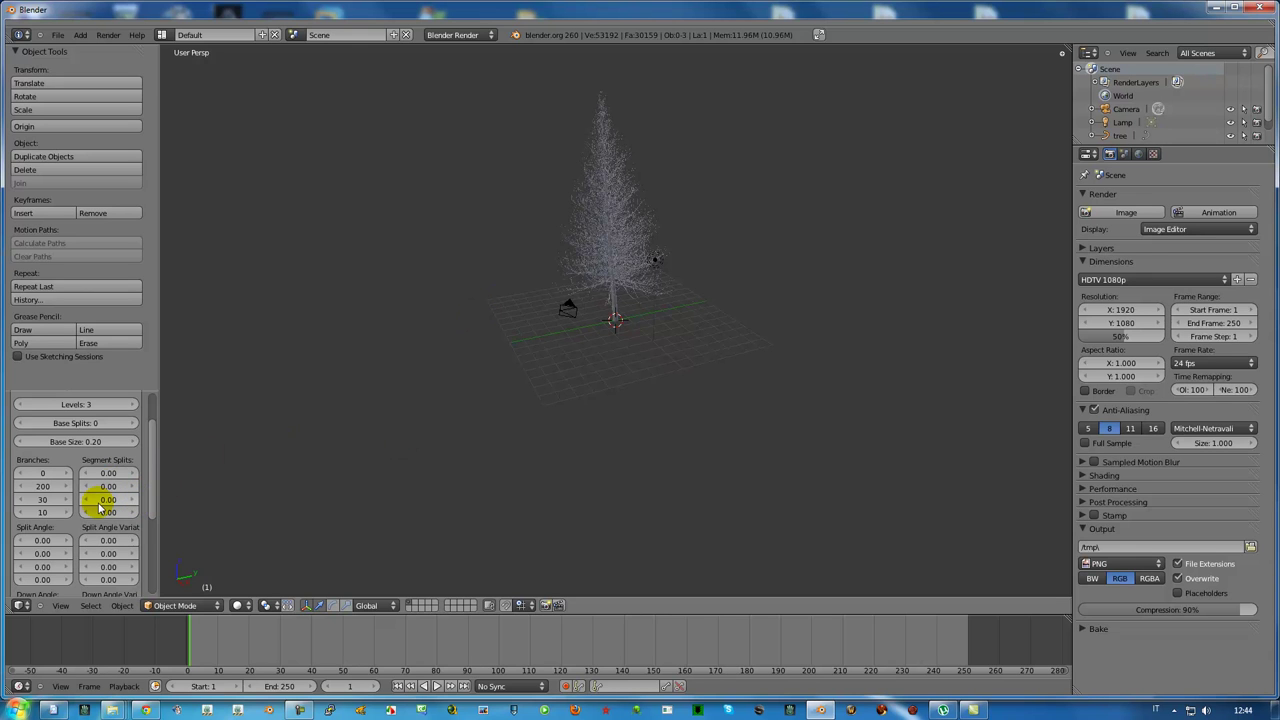
pyautogui.moveTo(457, 357); pyautogui.dragTo(631, 230, button='middle')
pyautogui.scroll(3, 631, 230)
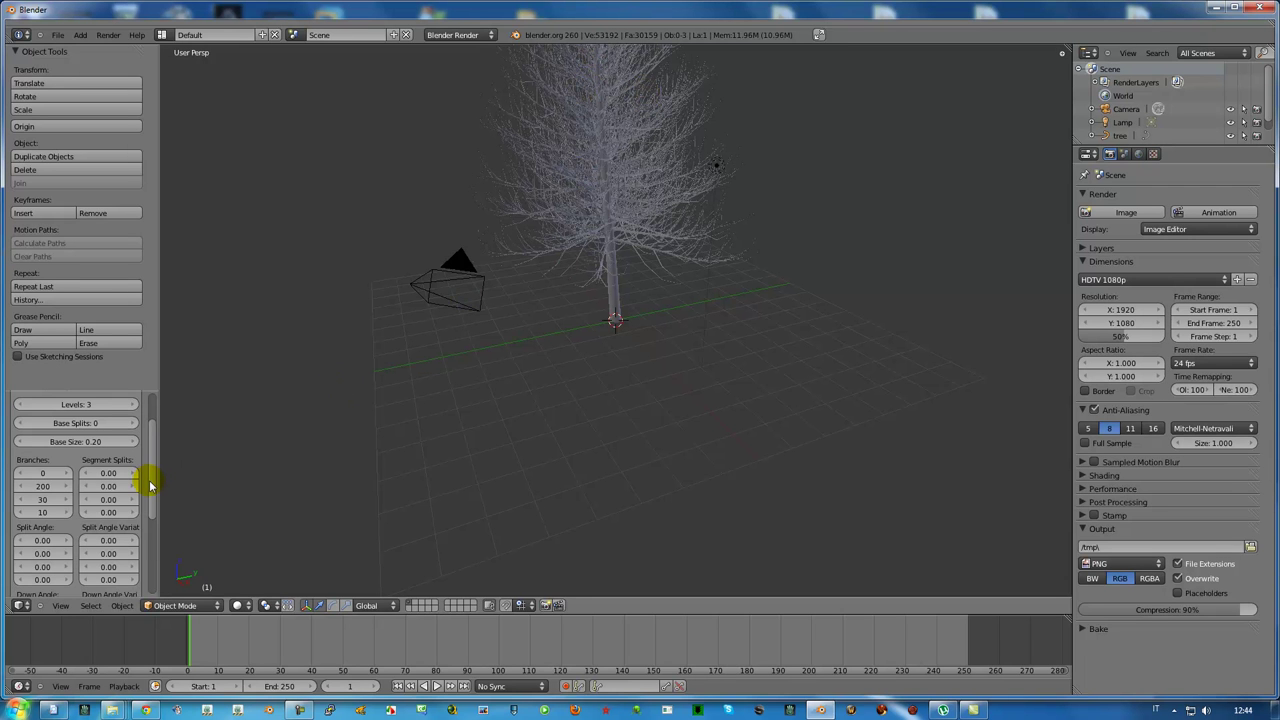
pyautogui.moveTo(152, 485); pyautogui.dragTo(149, 437)
pyautogui.click(80, 416)
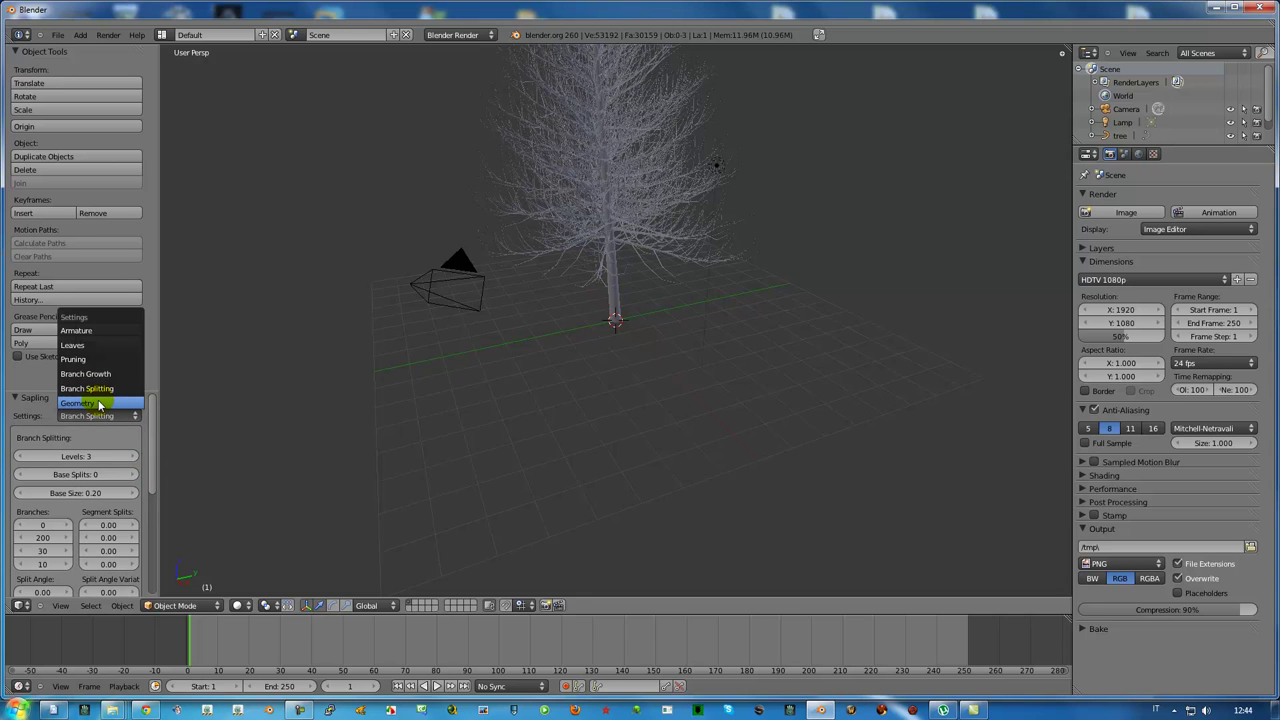
# Step: Switch to Leaves settings, enable Show Leaves, and choose Rectangular leaf shape
pyautogui.click(86, 346)
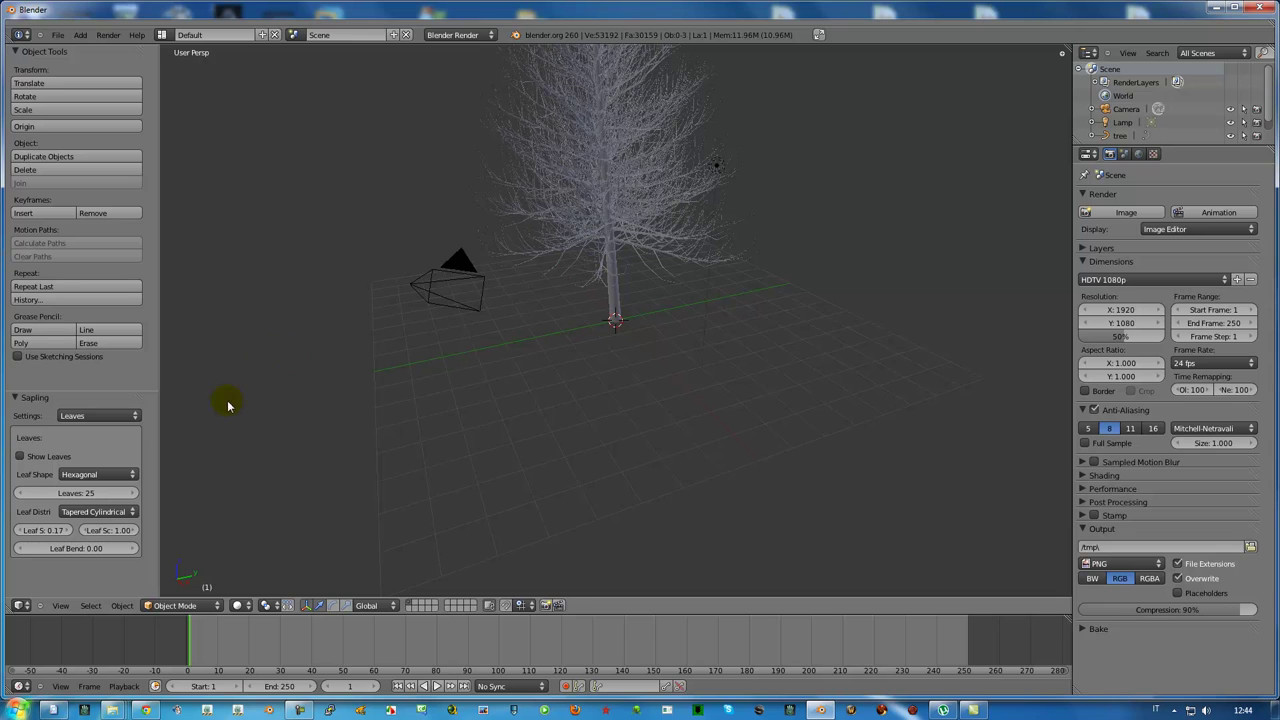
pyautogui.moveTo(20, 457)
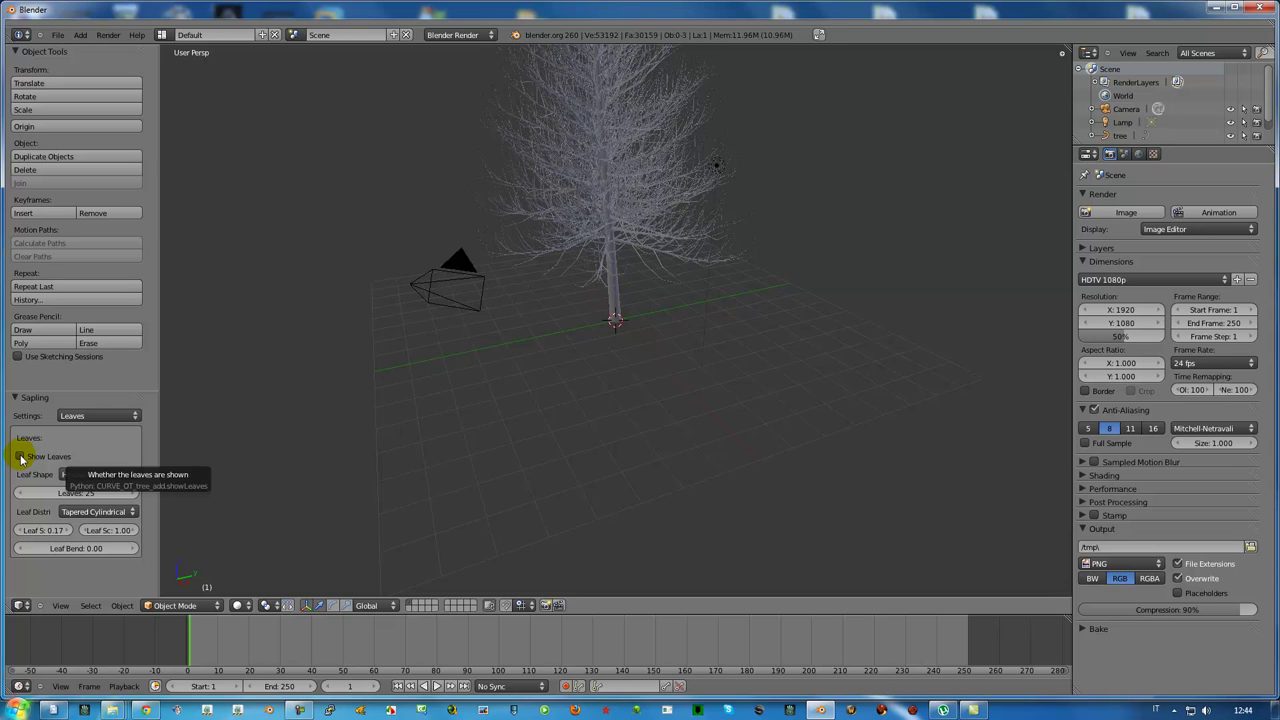
pyautogui.click(20, 457)
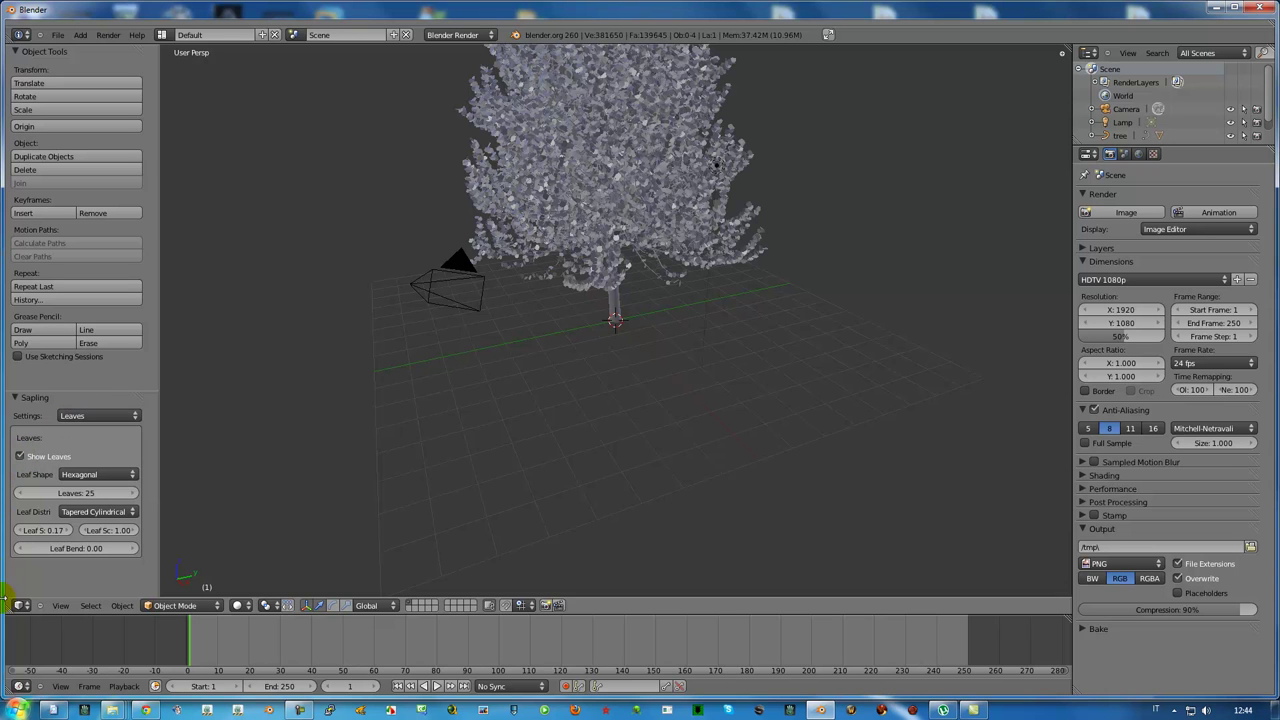
pyautogui.click(103, 476)
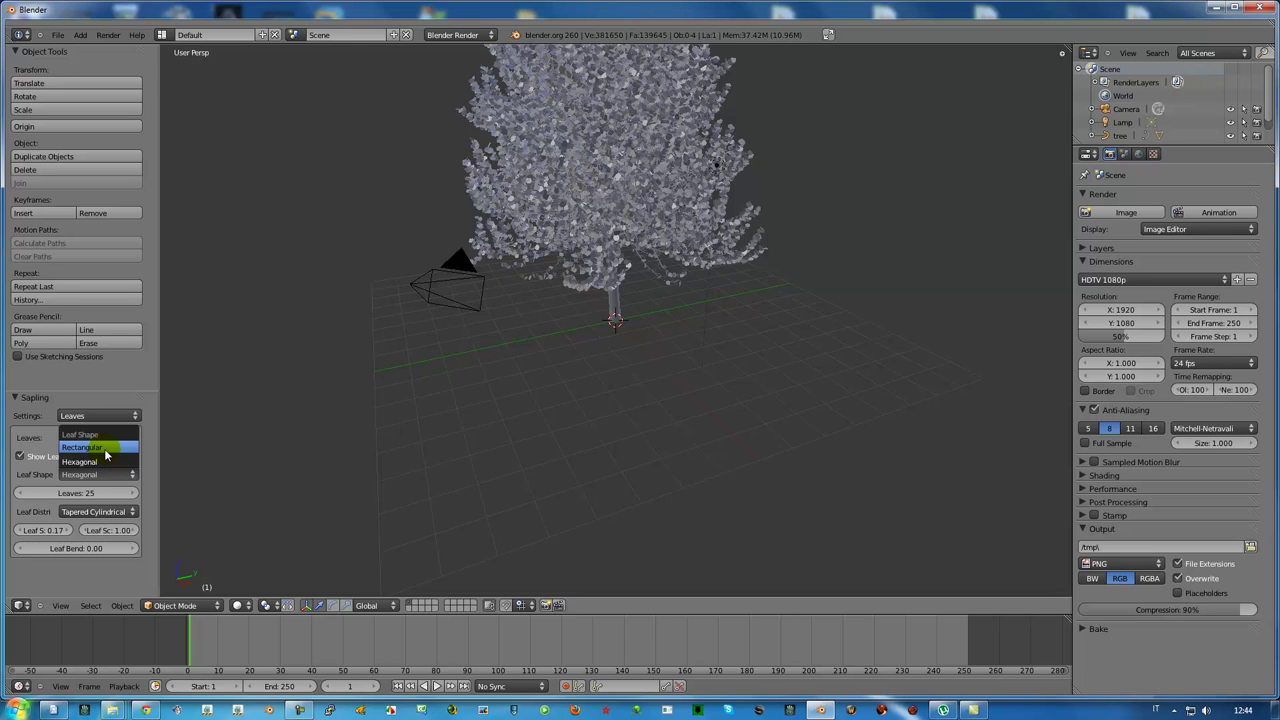
pyautogui.click(106, 449)
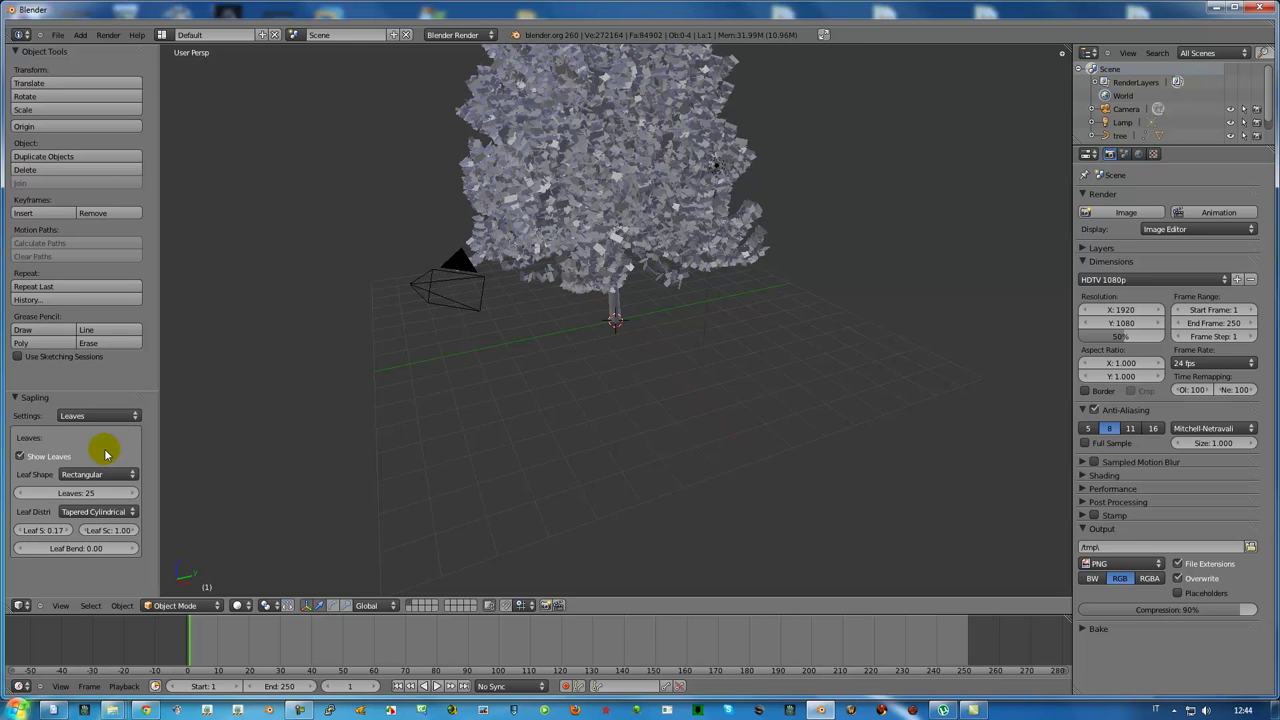
# Step: Set Leaf Scale 0.10, Leaf Bend 0.00, and 25 leaves
pyautogui.click(114, 533)
pyautogui.write('0.1')
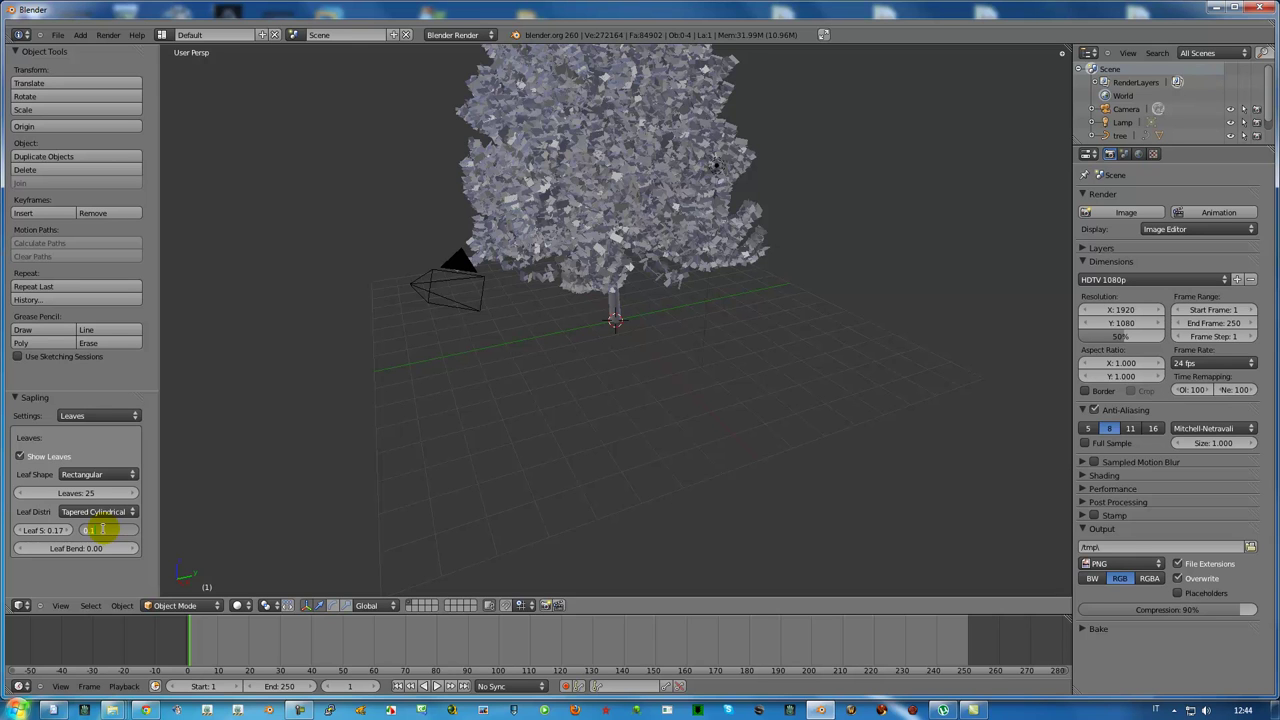
pyautogui.press('Tab')
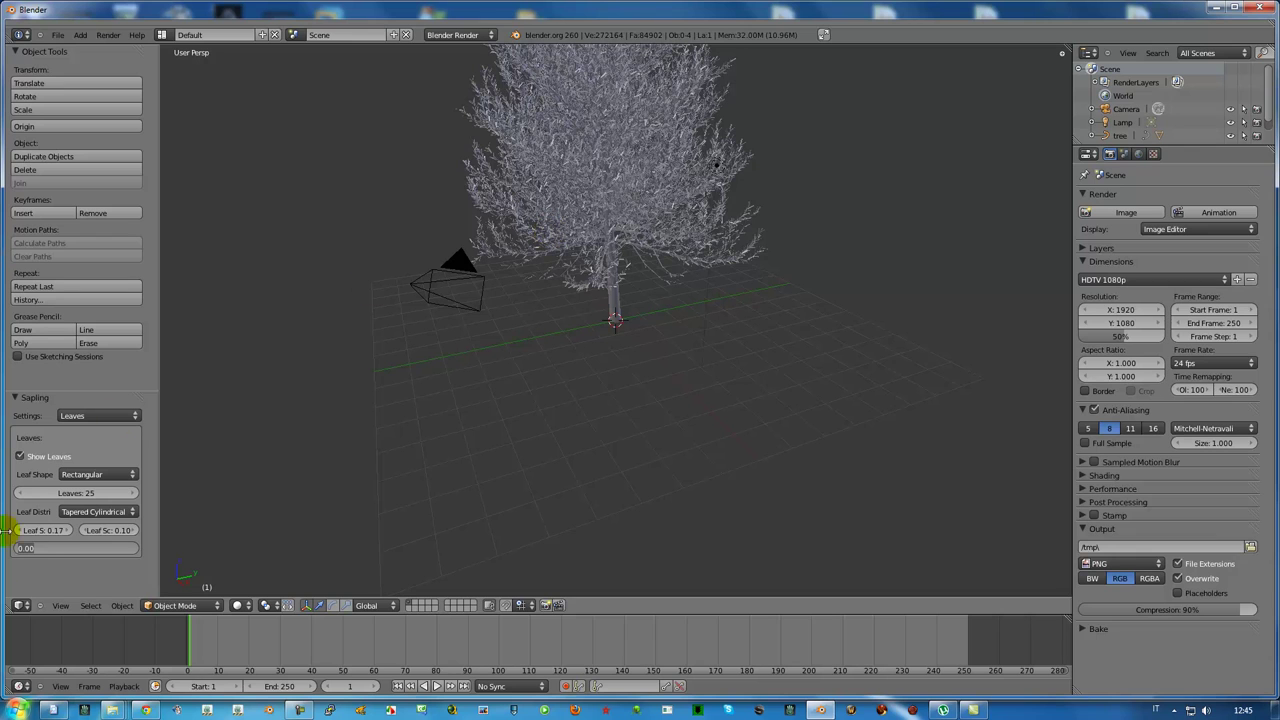
pyautogui.click(60, 548)
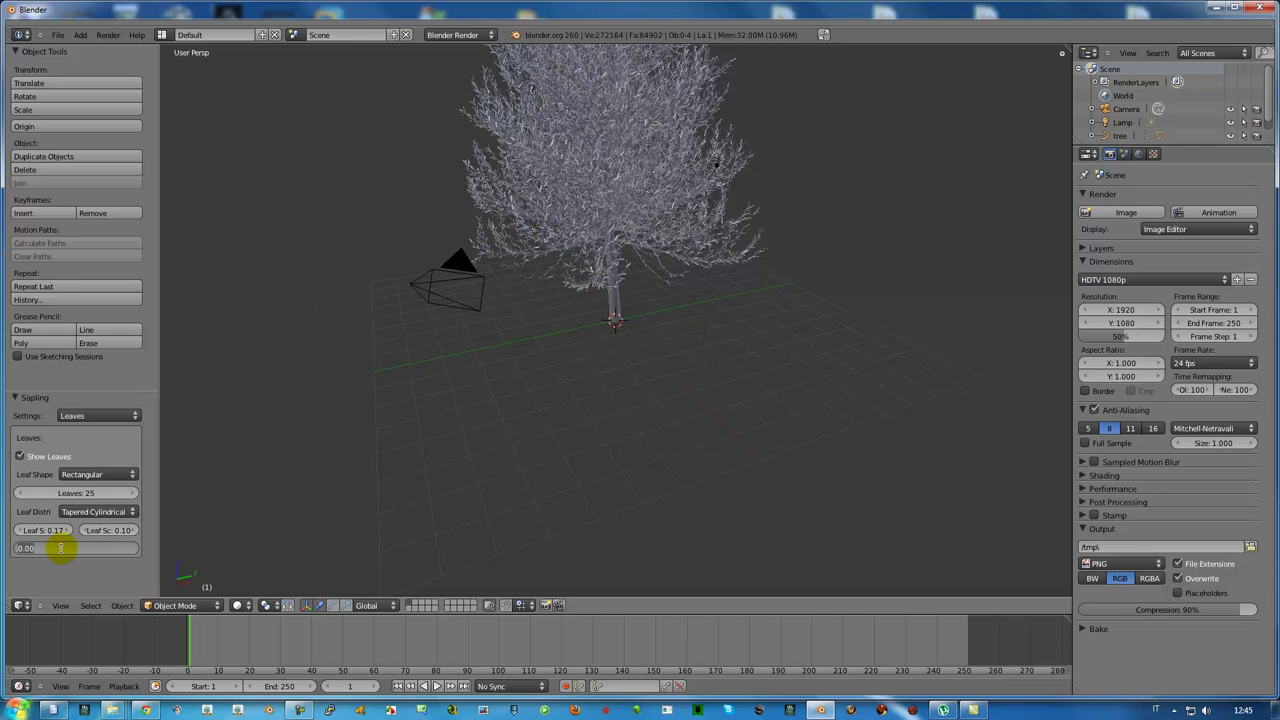
pyautogui.press('Tab')
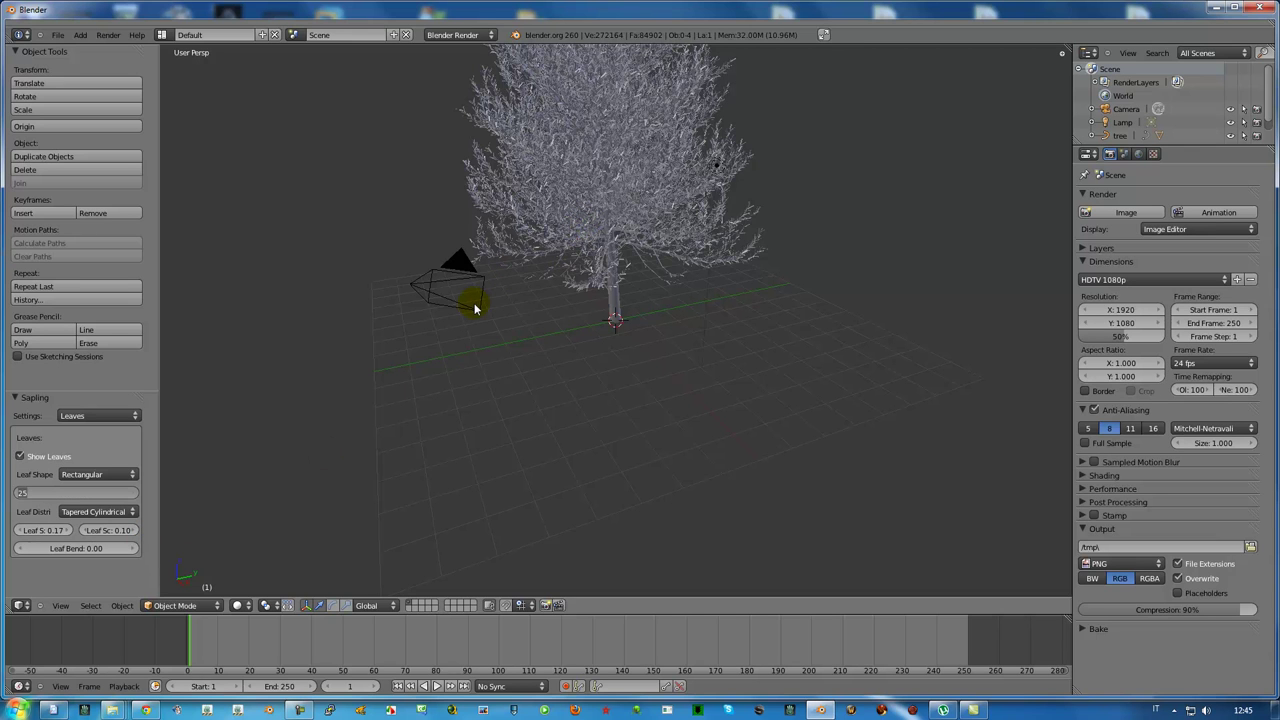
pyautogui.press('Return')
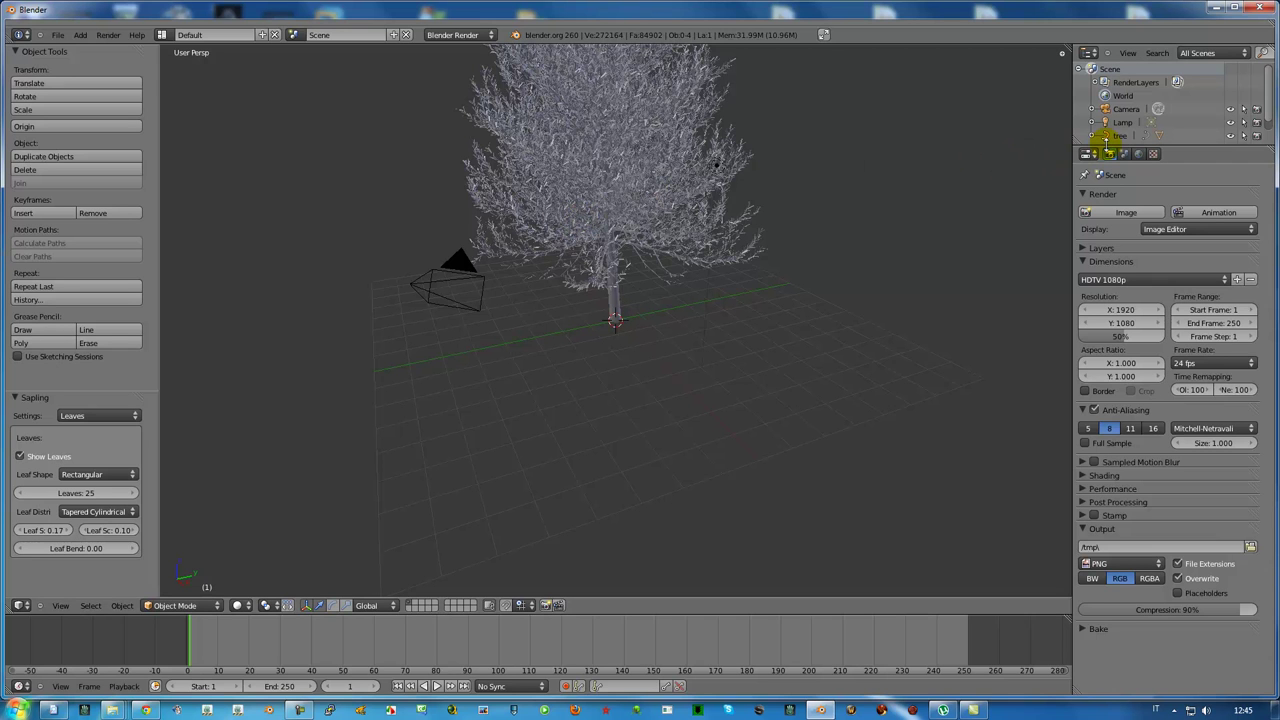
# Step: Enlarge the Outliner, expand 'tree', and toggle Edit Mode back to Object Mode
pyautogui.moveTo(1107, 147); pyautogui.dragTo(1107, 190)
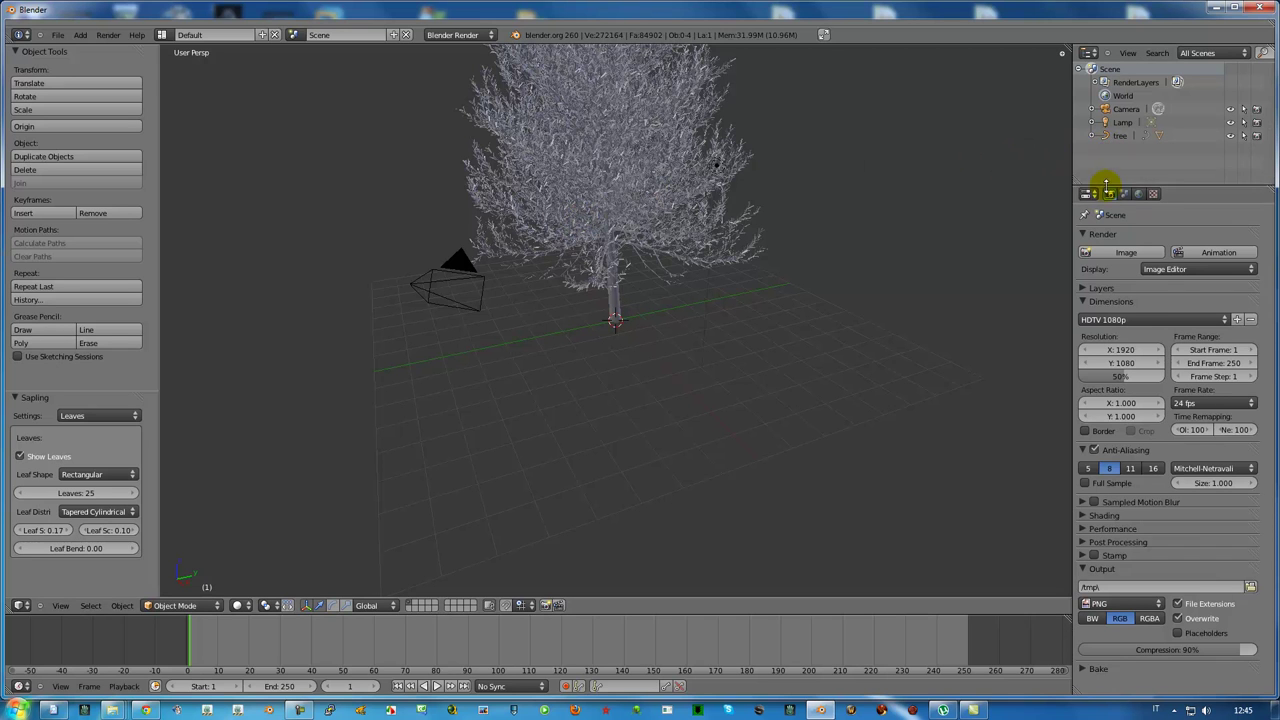
pyautogui.click(1092, 136)
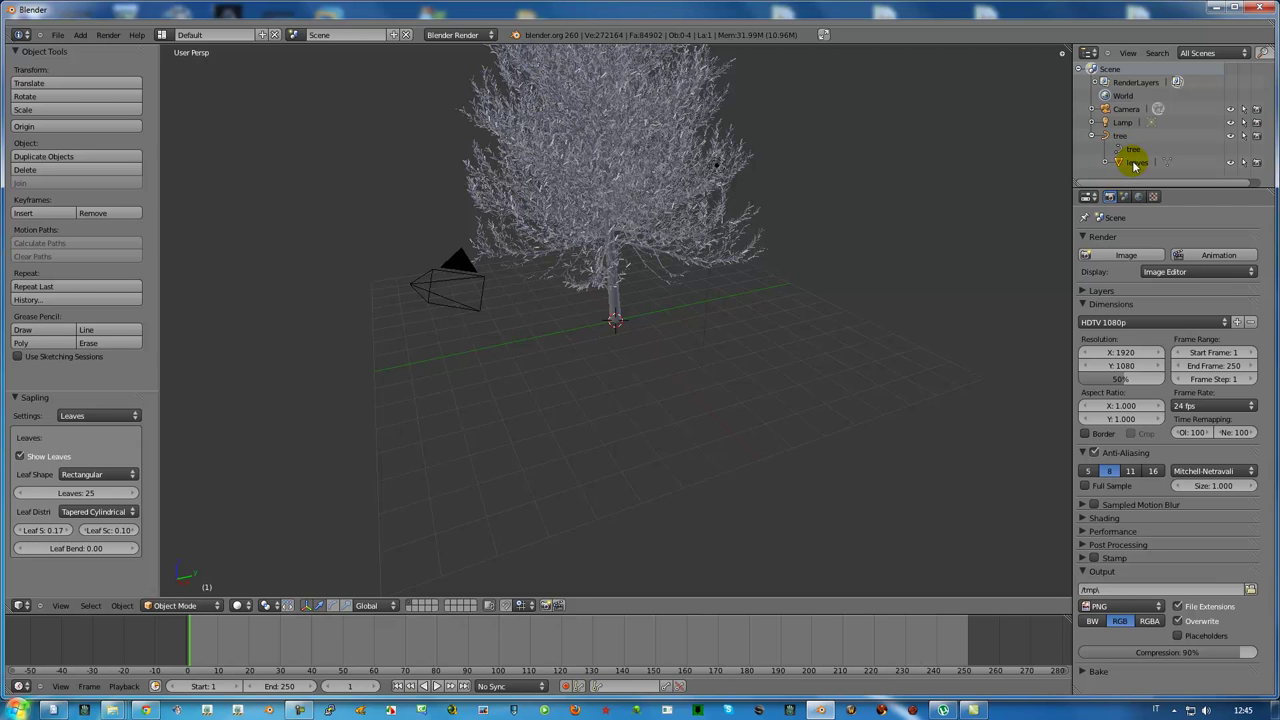
pyautogui.click(1128, 149)
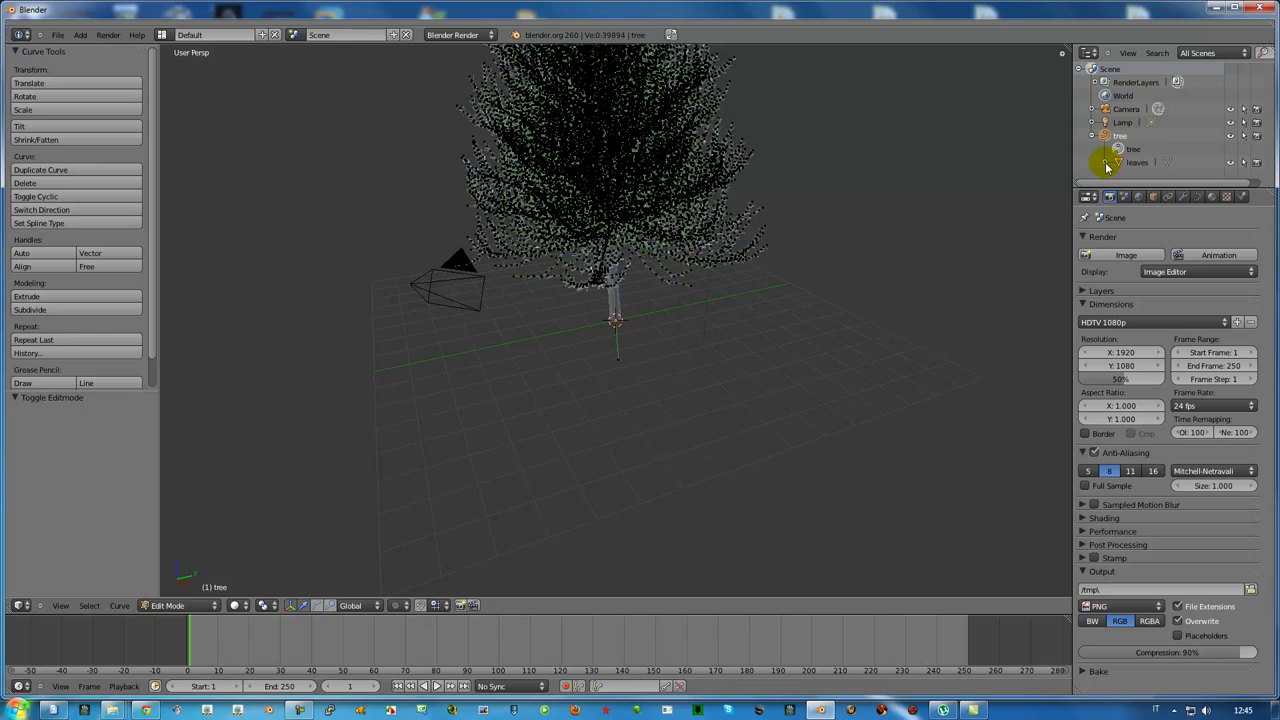
pyautogui.click(1131, 150)
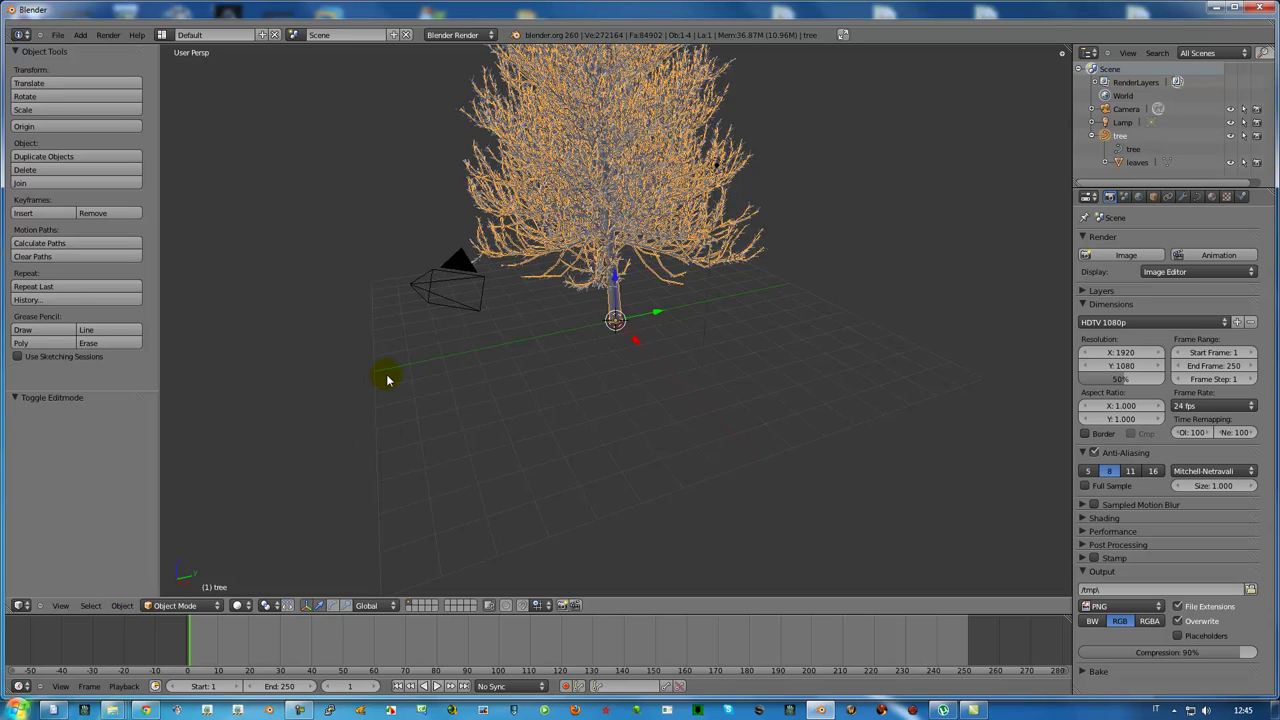
# Step: Convert the tree curve to a mesh with Alt+C and inspect it from several angles
pyautogui.hotkey('alt', 'c')
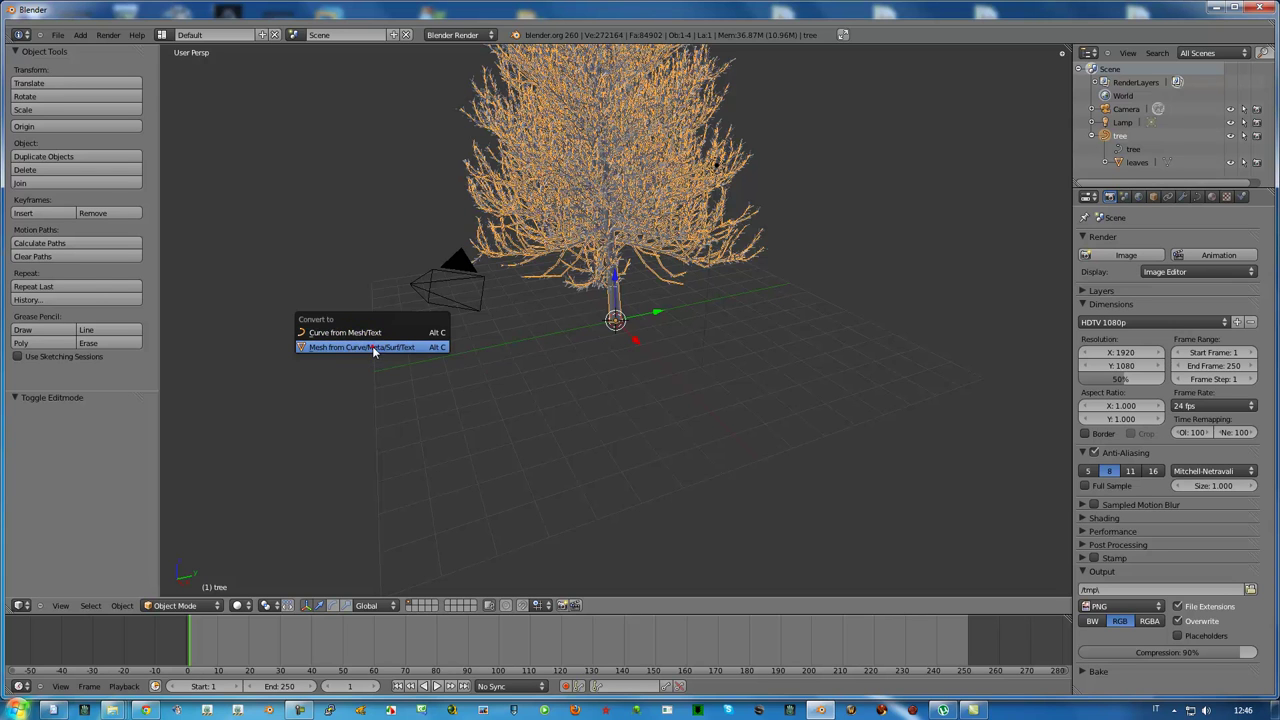
pyautogui.click(374, 348)
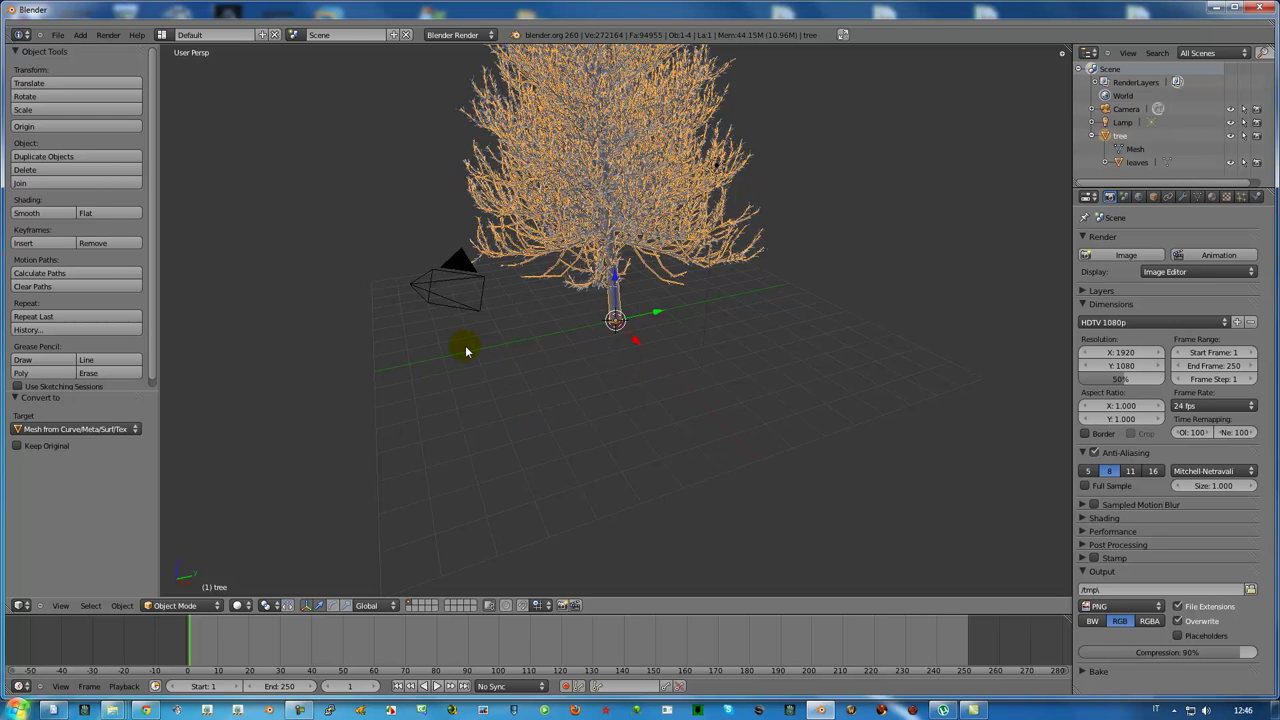
pyautogui.moveTo(586, 214)
pyautogui.mouseDown(button='middle')
pyautogui.moveTo(600, 190)
pyautogui.moveTo(600, 268)
pyautogui.moveTo(603, 174)
pyautogui.moveTo(591, 157)
pyautogui.moveTo(563, 160)
pyautogui.moveTo(563, 179)
pyautogui.mouseUp(button='middle')
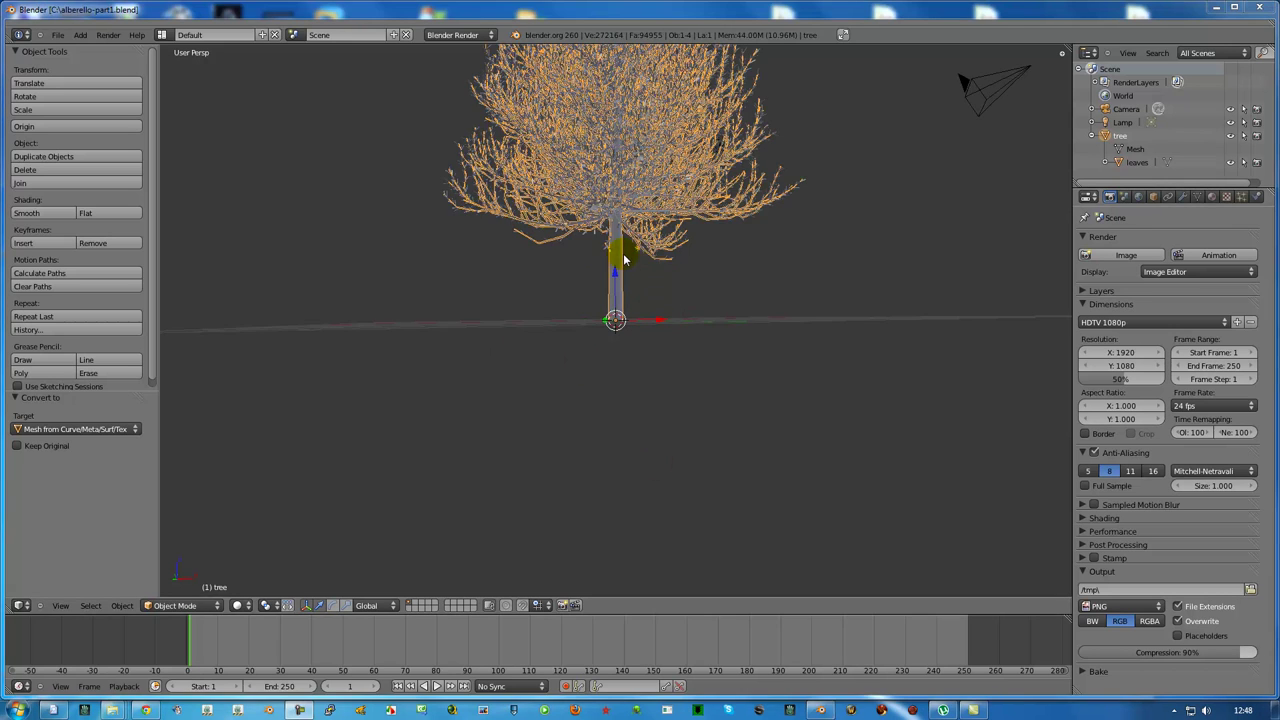
pyautogui.moveTo(624, 260); pyautogui.dragTo(612, 377, button='middle')
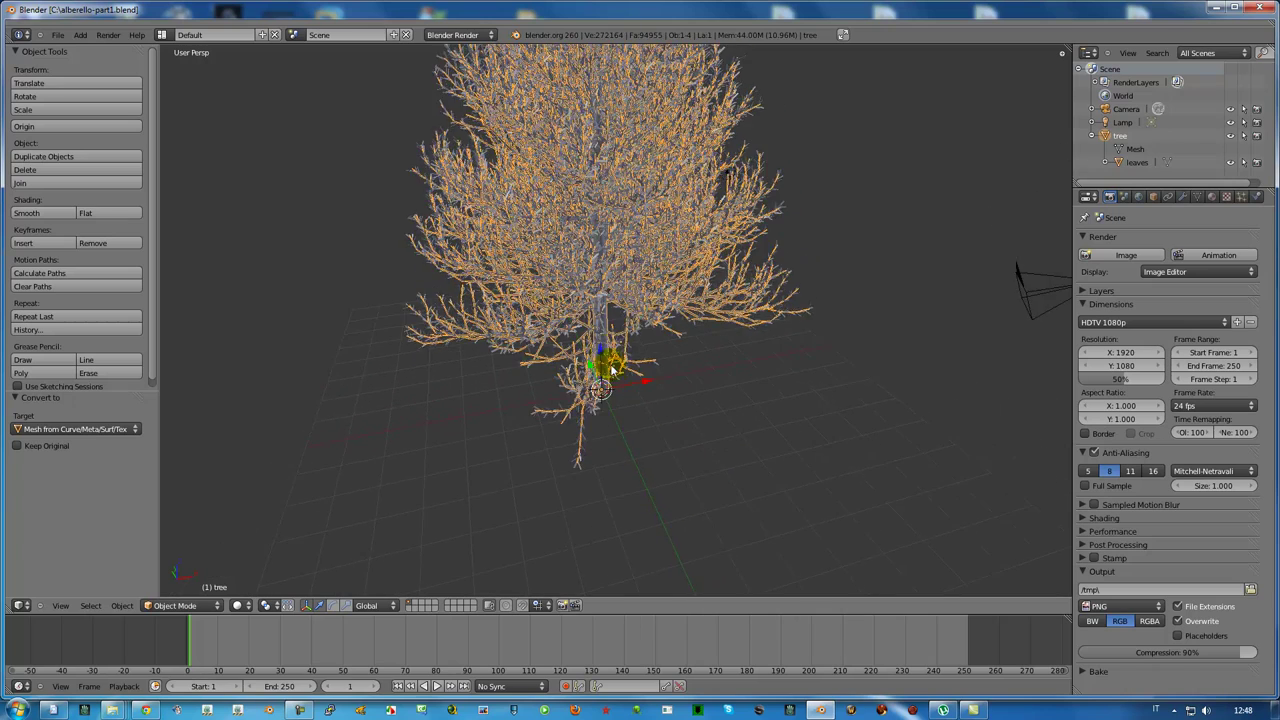
# Step: Render a first test image of the scene and close it
pyautogui.scroll(-3, 612, 377)
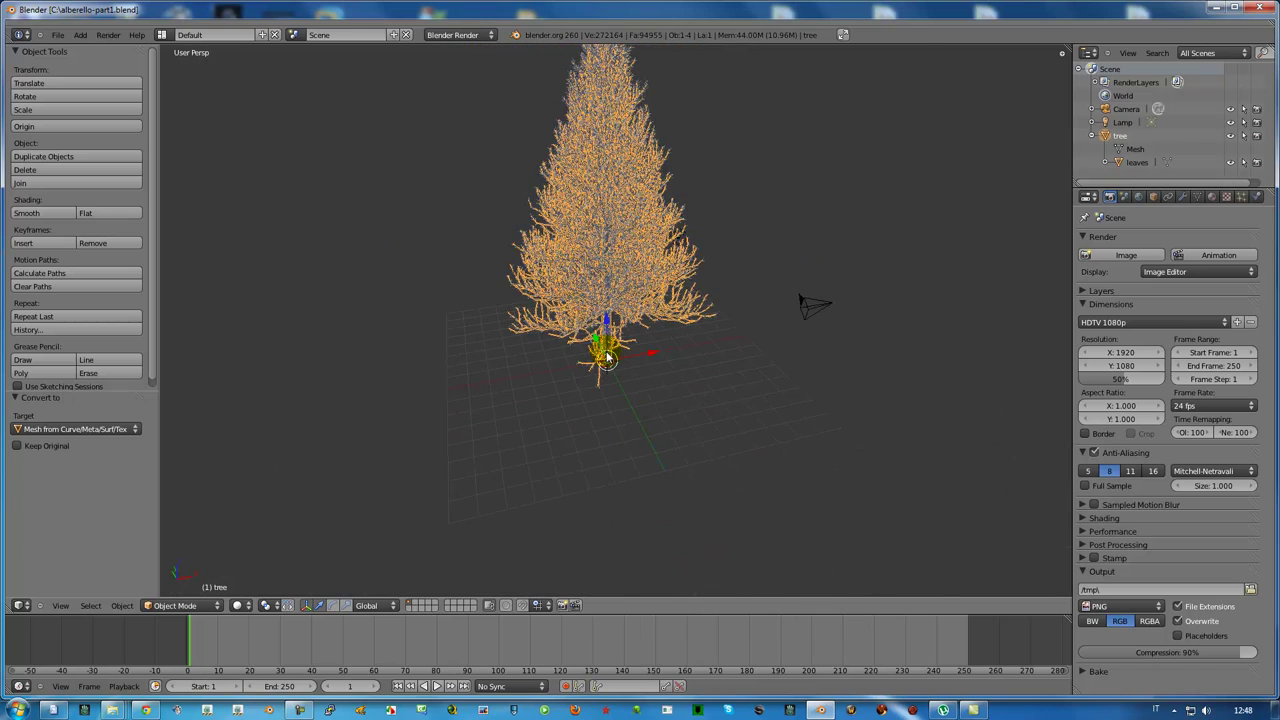
pyautogui.press('F12')
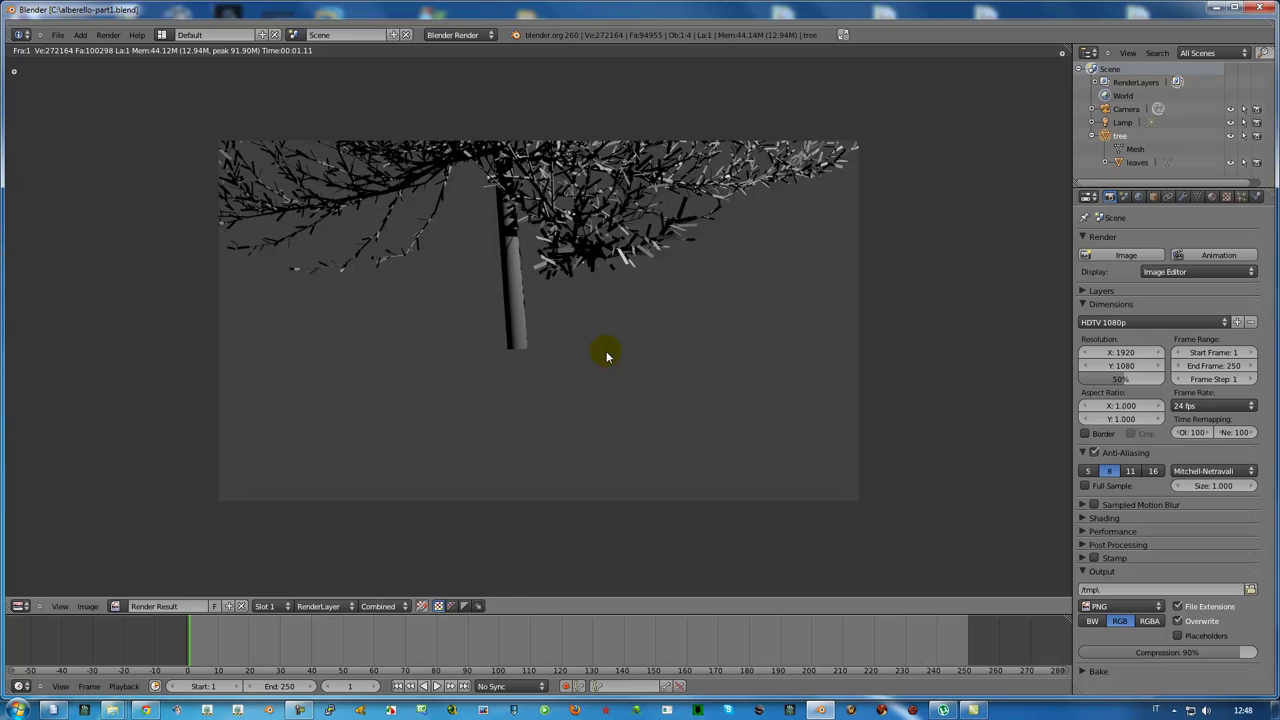
pyautogui.press('Escape')
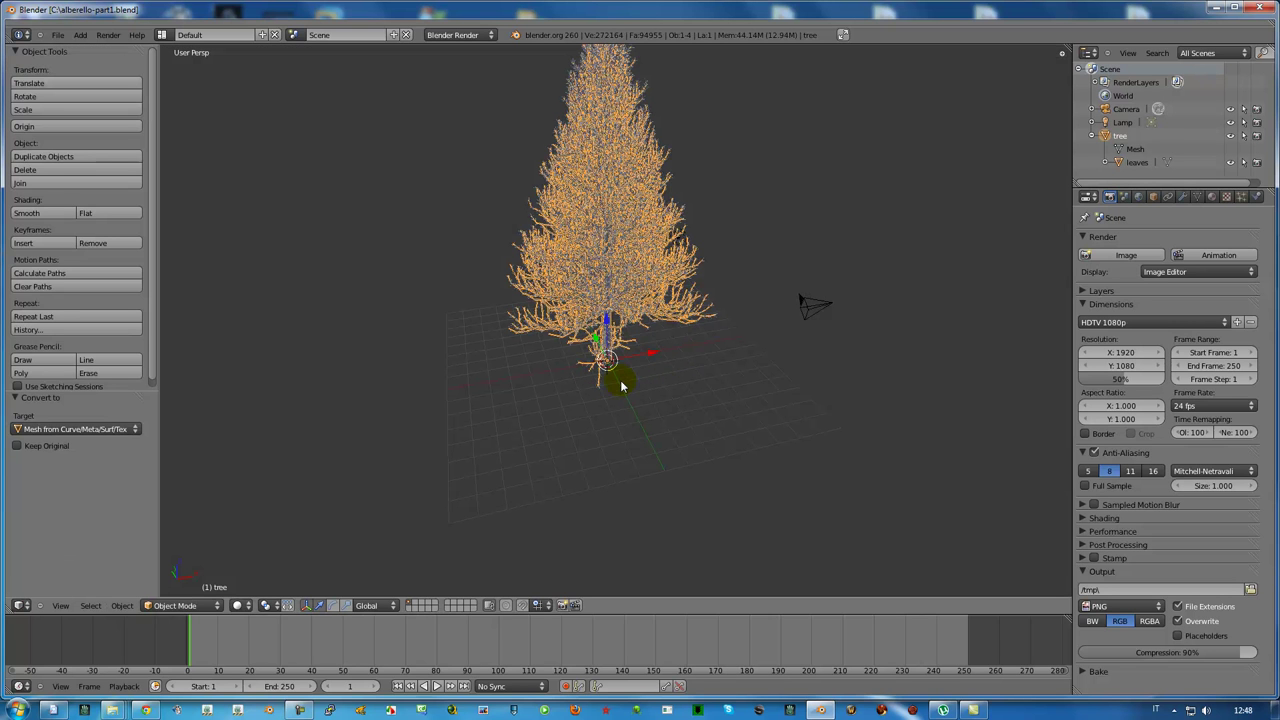
# Step: Align the camera to the view, enable Lock Camera to View, and frame the whole tree
pyautogui.press('ctrl+alt+KP_0')
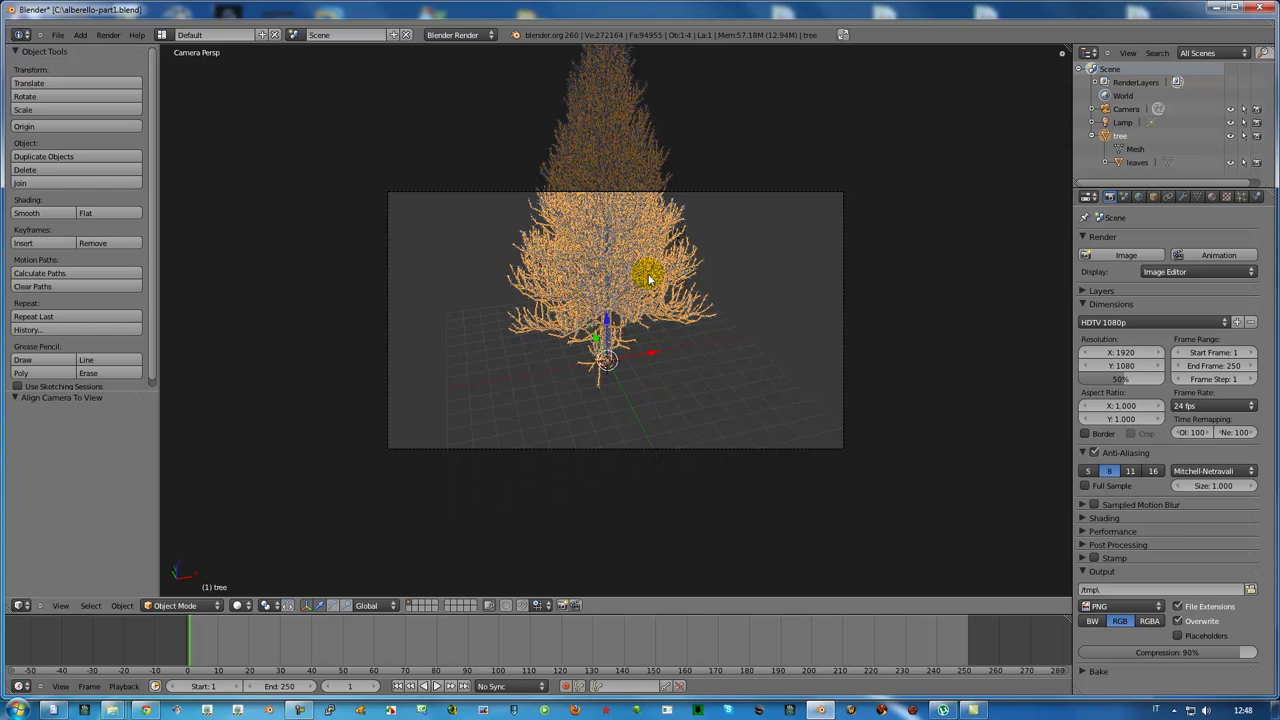
pyautogui.click(1061, 52)
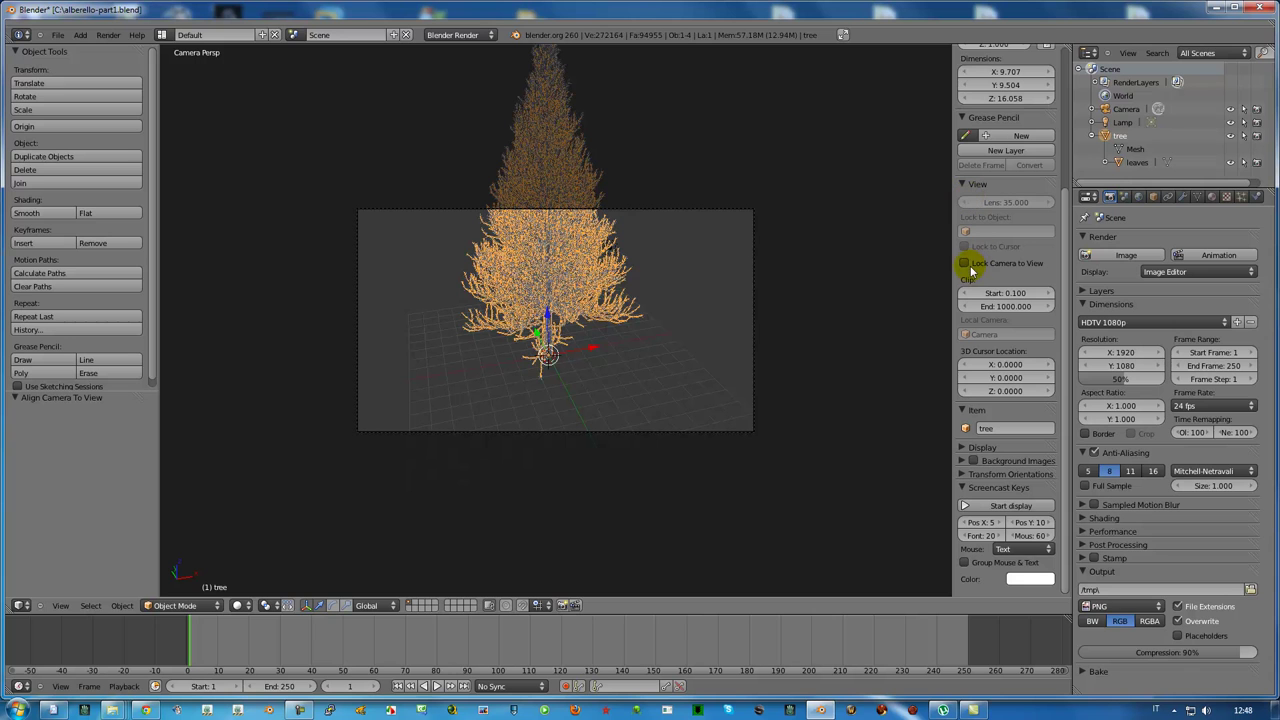
pyautogui.click(965, 264)
pyautogui.scroll(3, 731, 302)
pyautogui.scroll(2, 731, 305)
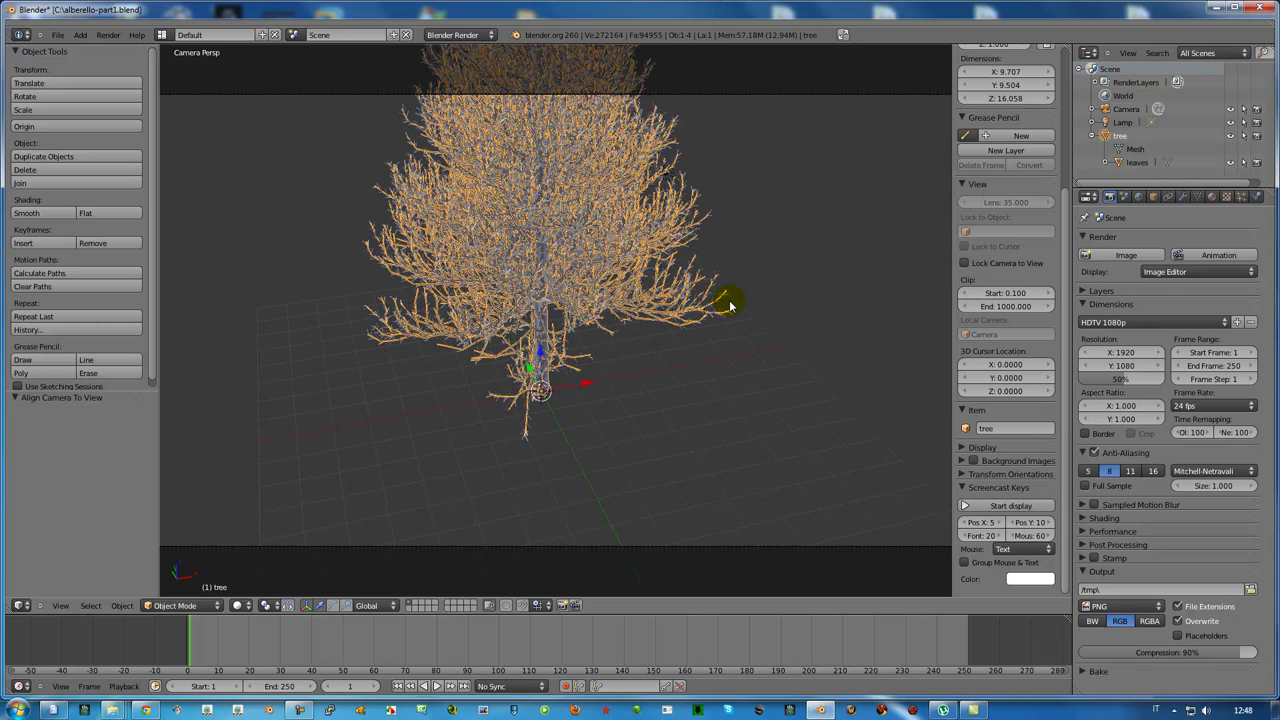
pyautogui.click(965, 263)
pyautogui.scroll(-2, 594, 262)
pyautogui.scroll(-1, 594, 262)
pyautogui.scroll(-1, 572, 242)
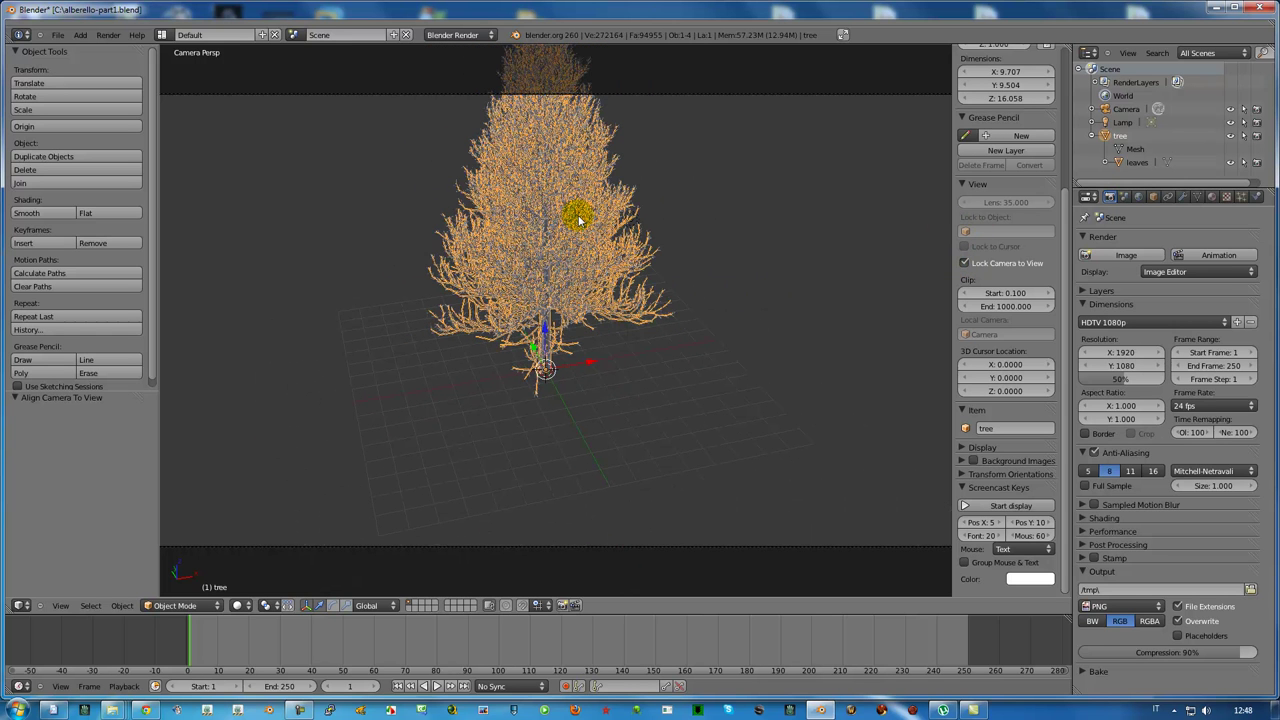
pyautogui.moveTo(572, 241)
pyautogui.mouseDown(button='middle')
pyautogui.moveTo(563, 320)
pyautogui.moveTo(574, 286)
pyautogui.mouseUp(button='middle')
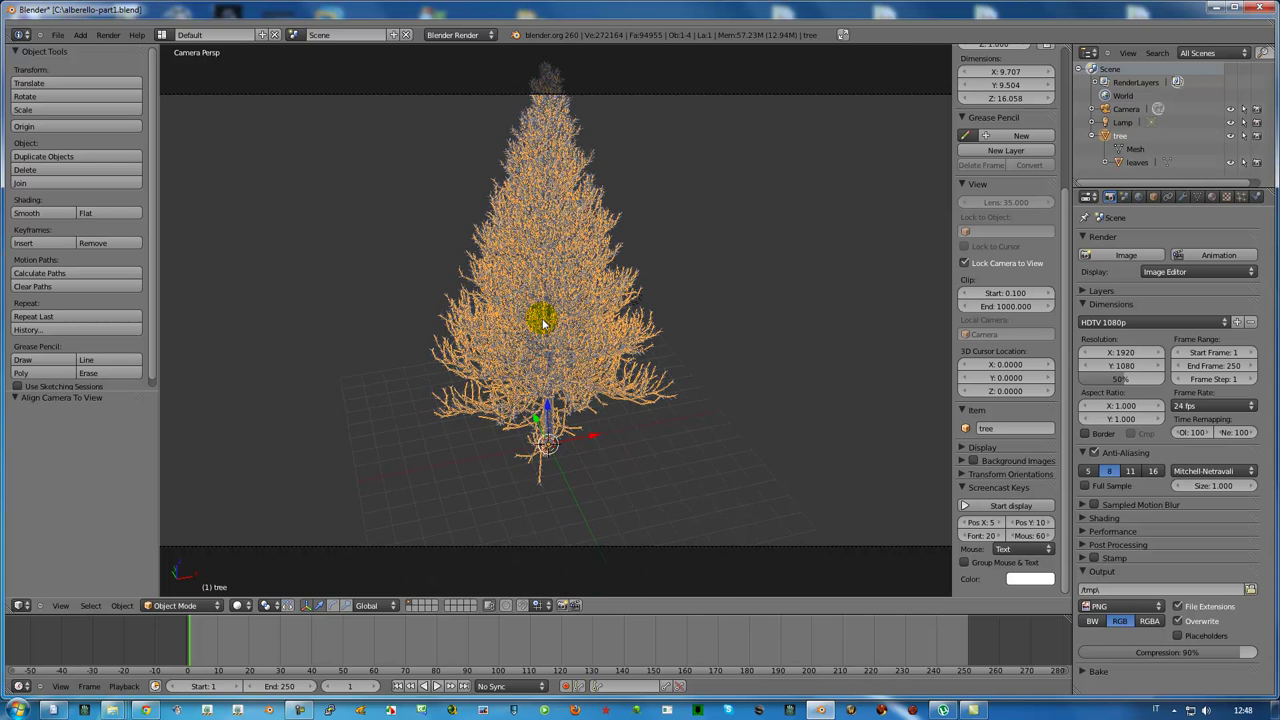
# Step: Render the framed tree from the camera and close the result
pyautogui.press('F12')
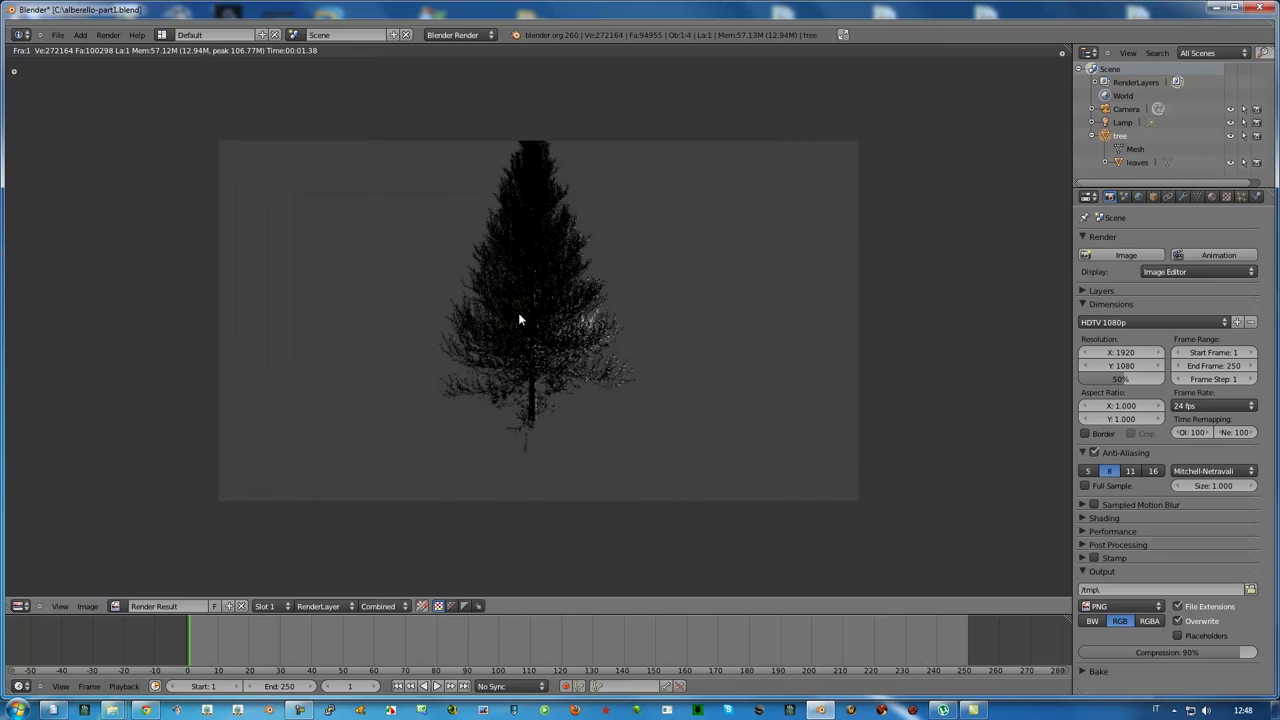
pyautogui.press('Escape')
pyautogui.scroll(1, 535, 318)
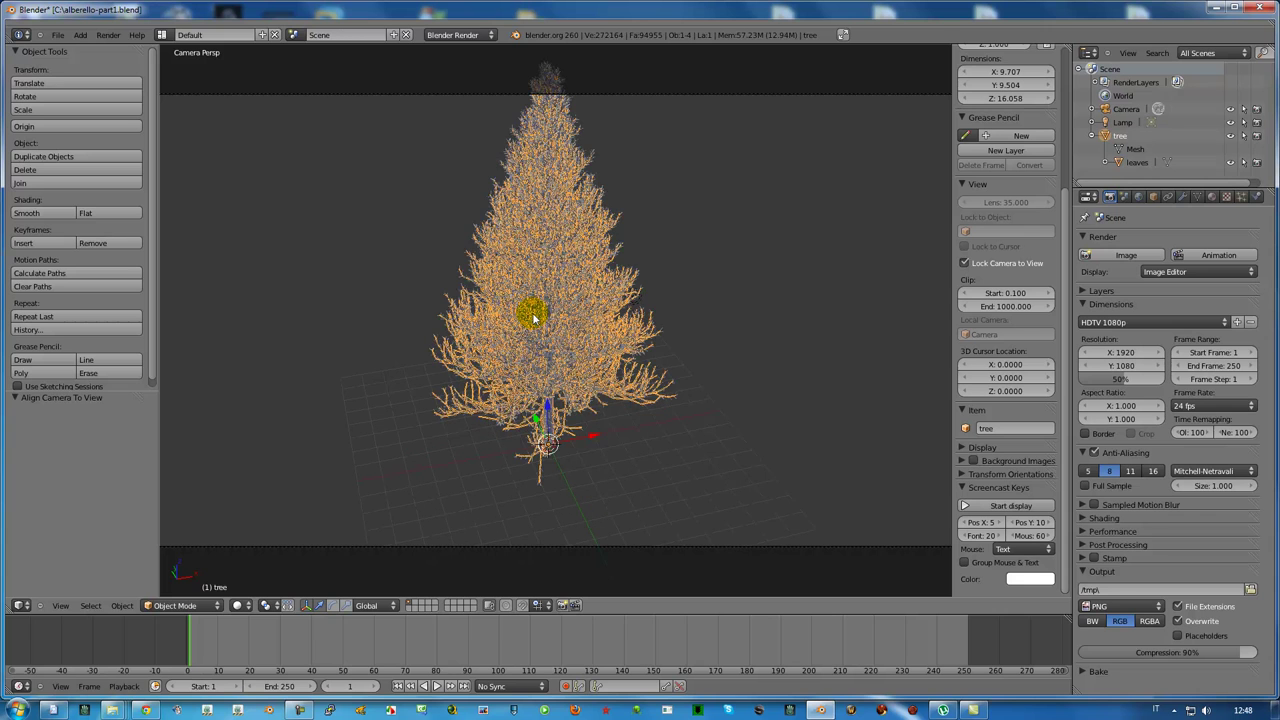
# Step: Select the lamp and move it 6.21 units along X and 2.763 up Z beside the tree
pyautogui.press('KP_0')
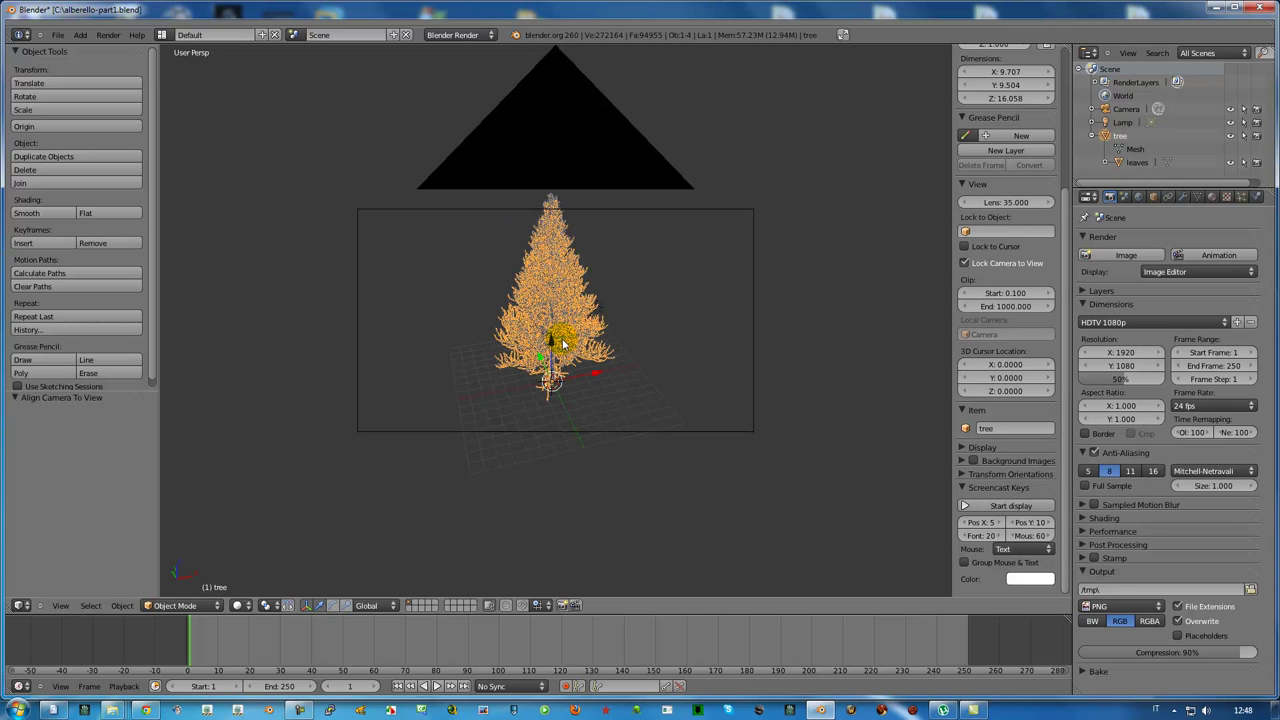
pyautogui.scroll(-1, 563, 344)
pyautogui.scroll(-2, 600, 332)
pyautogui.scroll(-1, 638, 321)
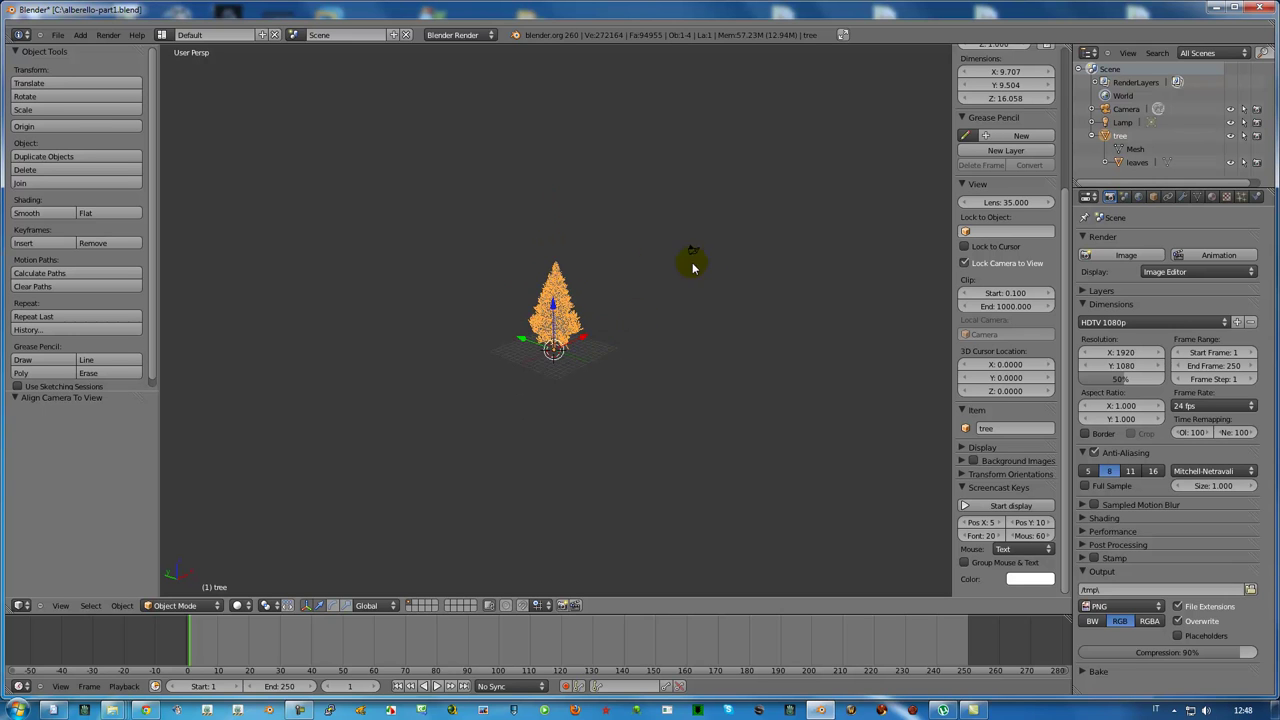
pyautogui.moveTo(780, 224); pyautogui.dragTo(610, 307, button='middle')
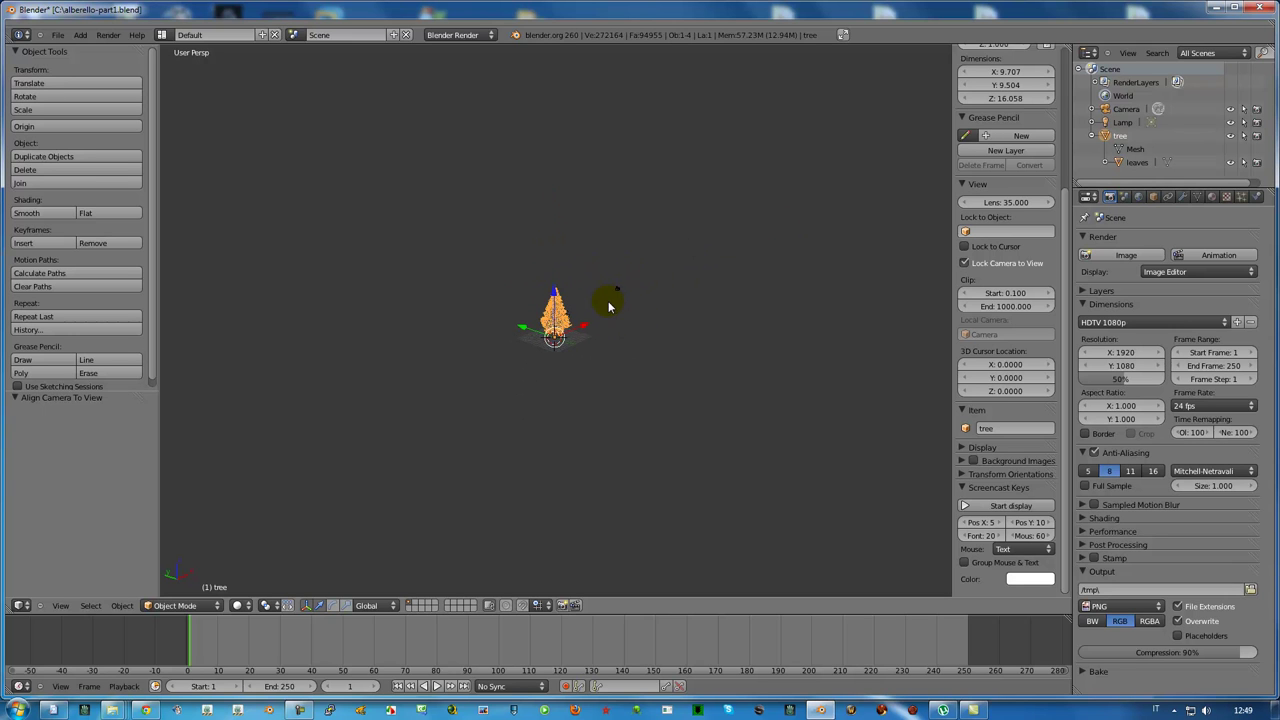
pyautogui.scroll(2, 608, 333)
pyautogui.scroll(4, 608, 333)
pyautogui.scroll(-3, 608, 333)
pyautogui.moveTo(640, 318)
pyautogui.mouseDown(button='middle')
pyautogui.moveTo(586, 317)
pyautogui.moveTo(515, 353)
pyautogui.moveTo(571, 325)
pyautogui.mouseUp(button='middle')
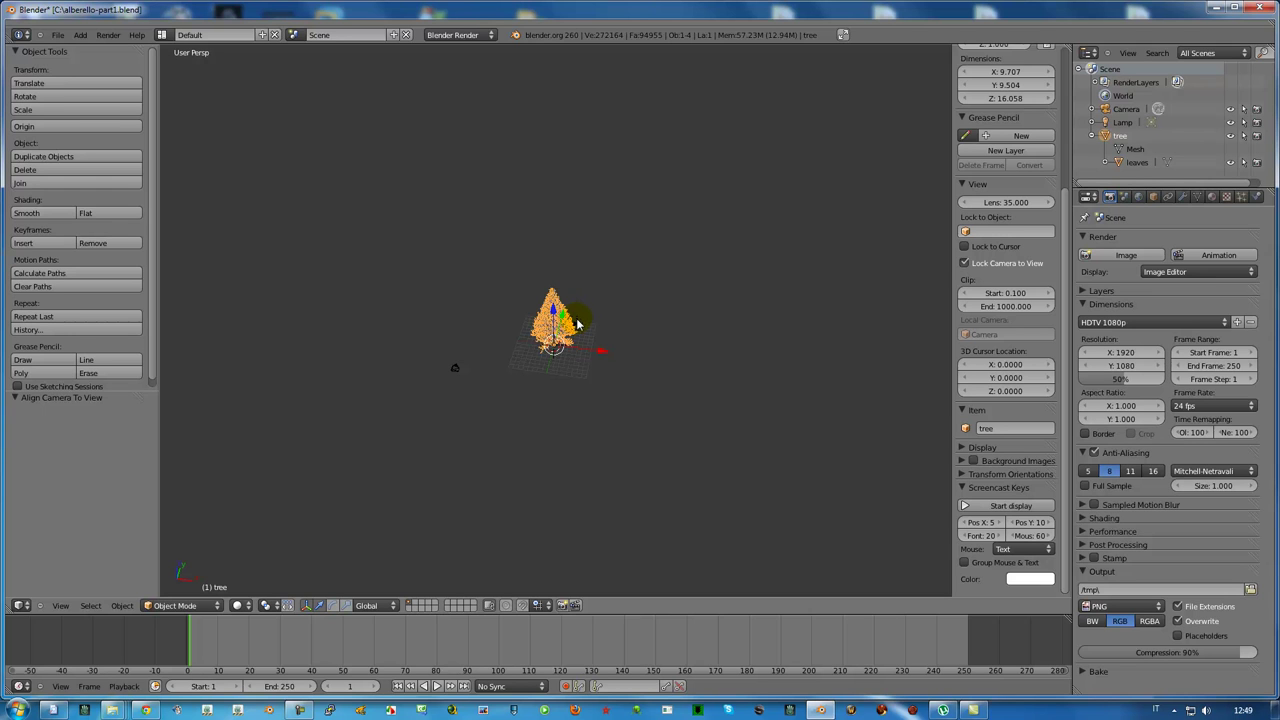
pyautogui.rightClick(576, 318)
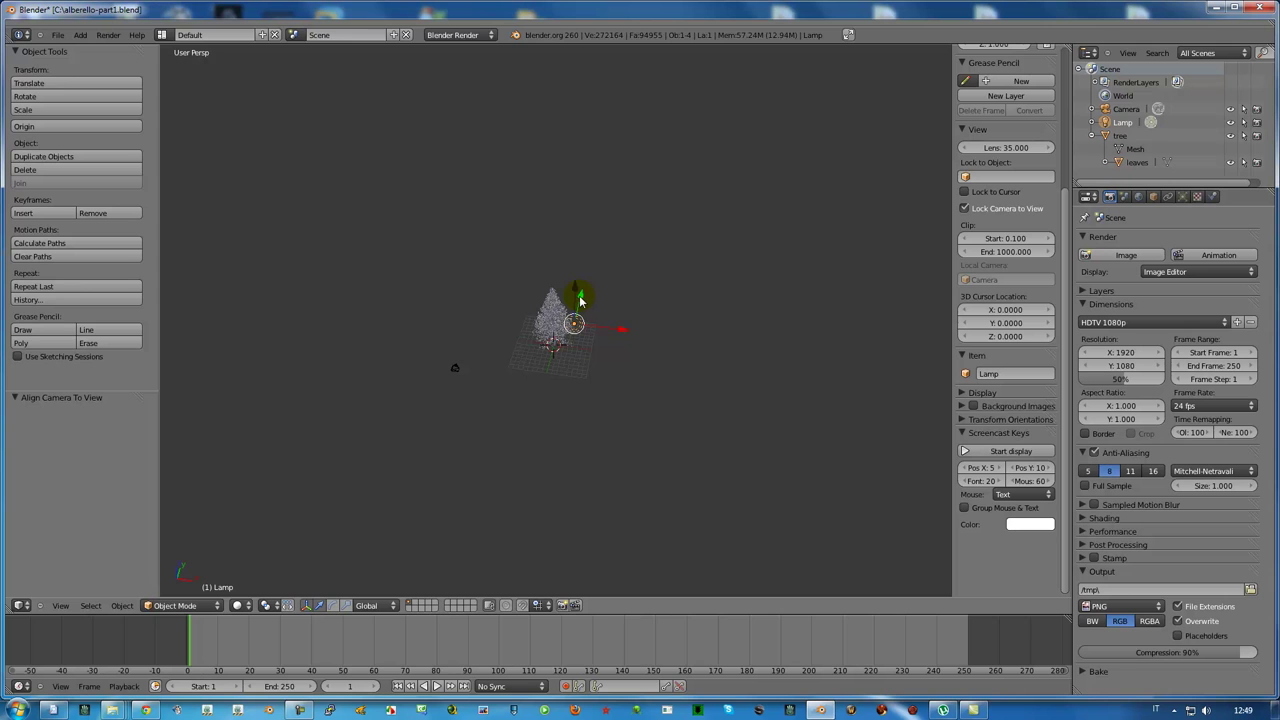
pyautogui.moveTo(624, 335)
pyautogui.mouseDown()
pyautogui.moveTo(656, 336)
pyautogui.moveTo(609, 293)
pyautogui.mouseUp()
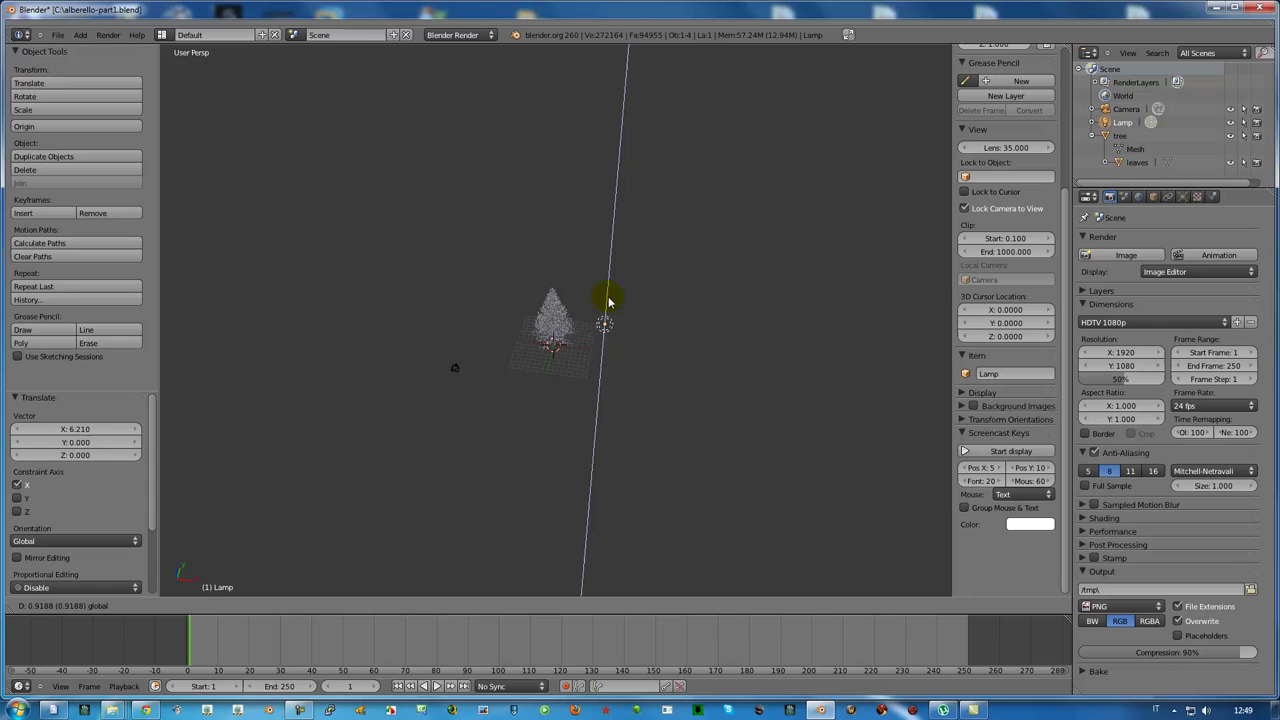
# Step: Change the lamp to a Sun type and tilt it 34.552° around X
pyautogui.click(1183, 197)
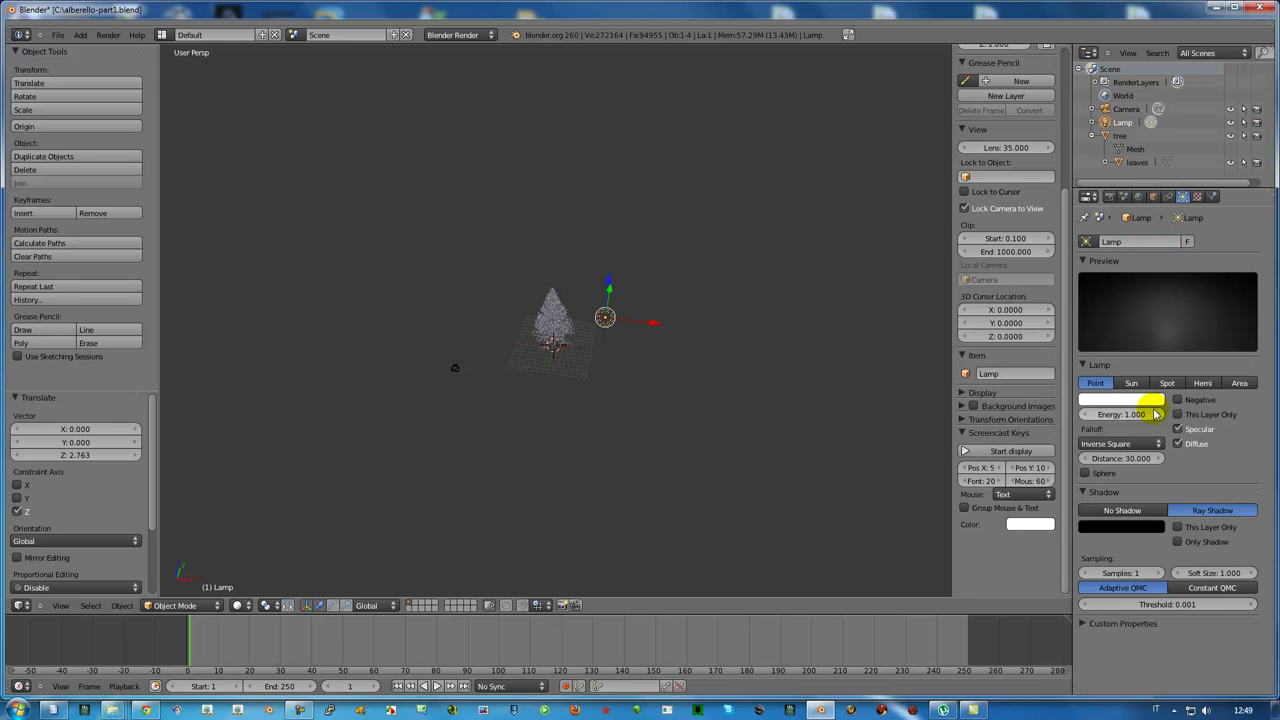
pyautogui.click(1130, 384)
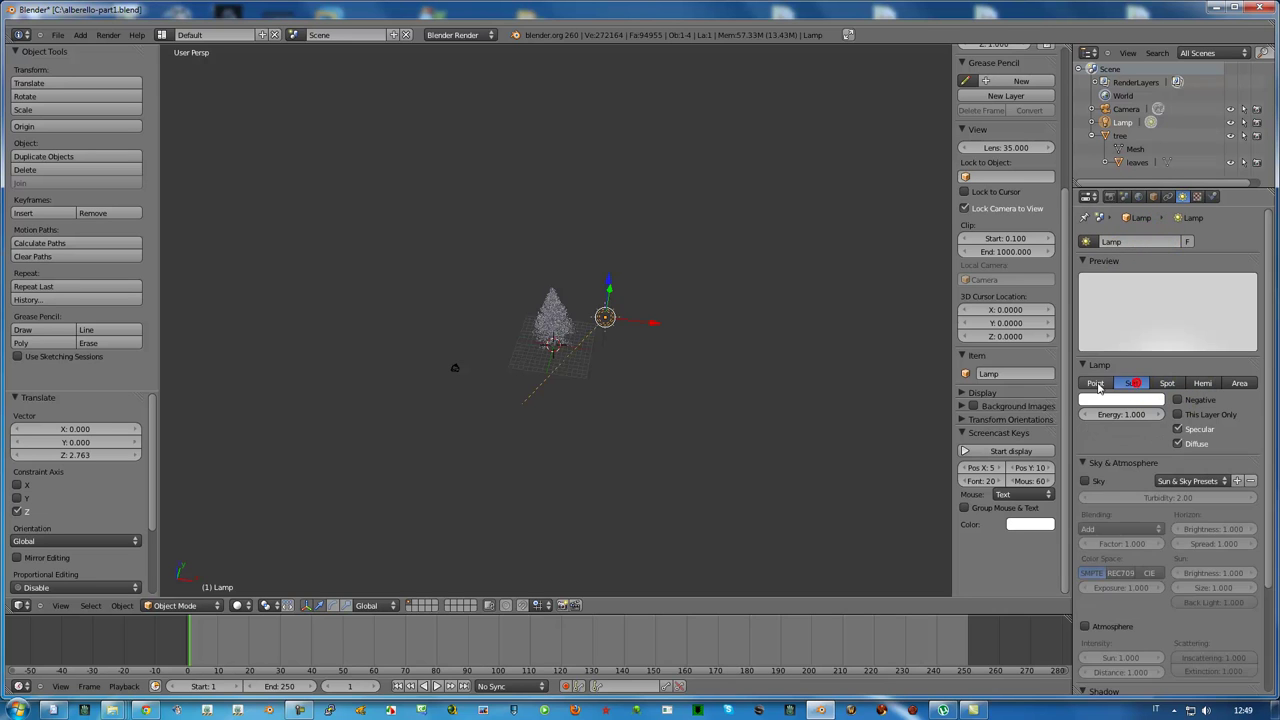
pyautogui.moveTo(628, 323); pyautogui.dragTo(592, 326, button='middle')
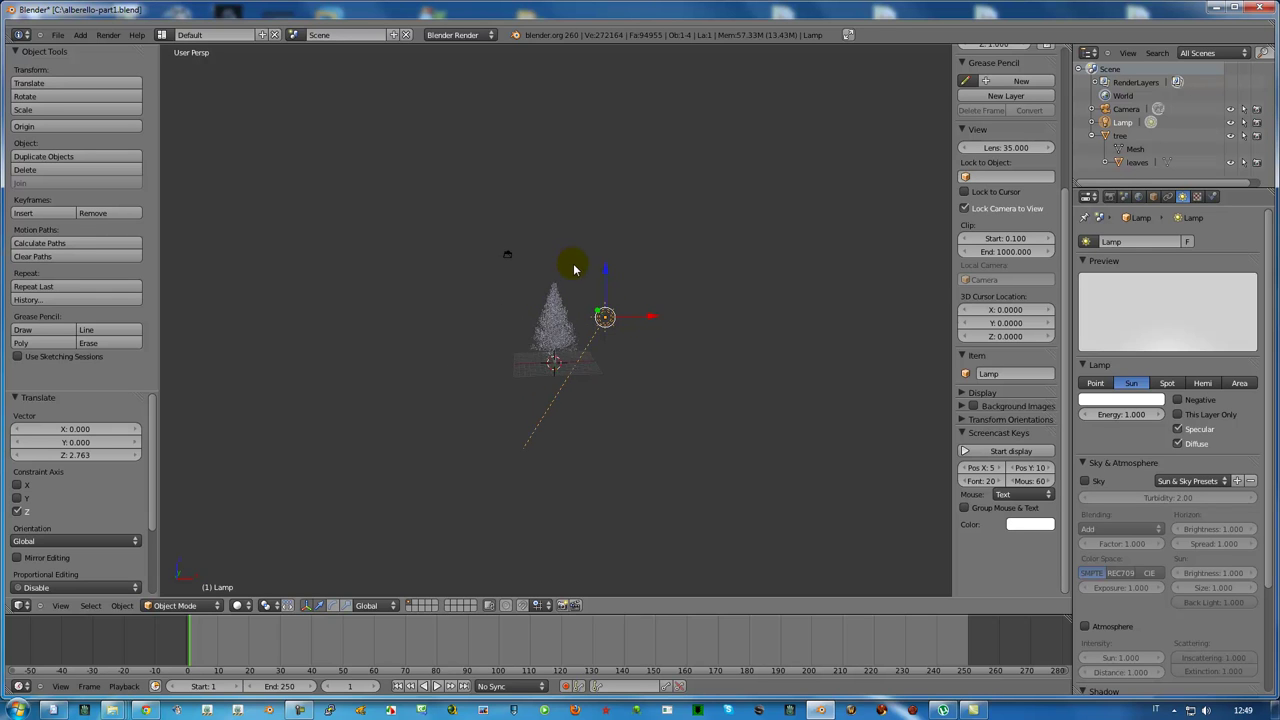
pyautogui.press('r')
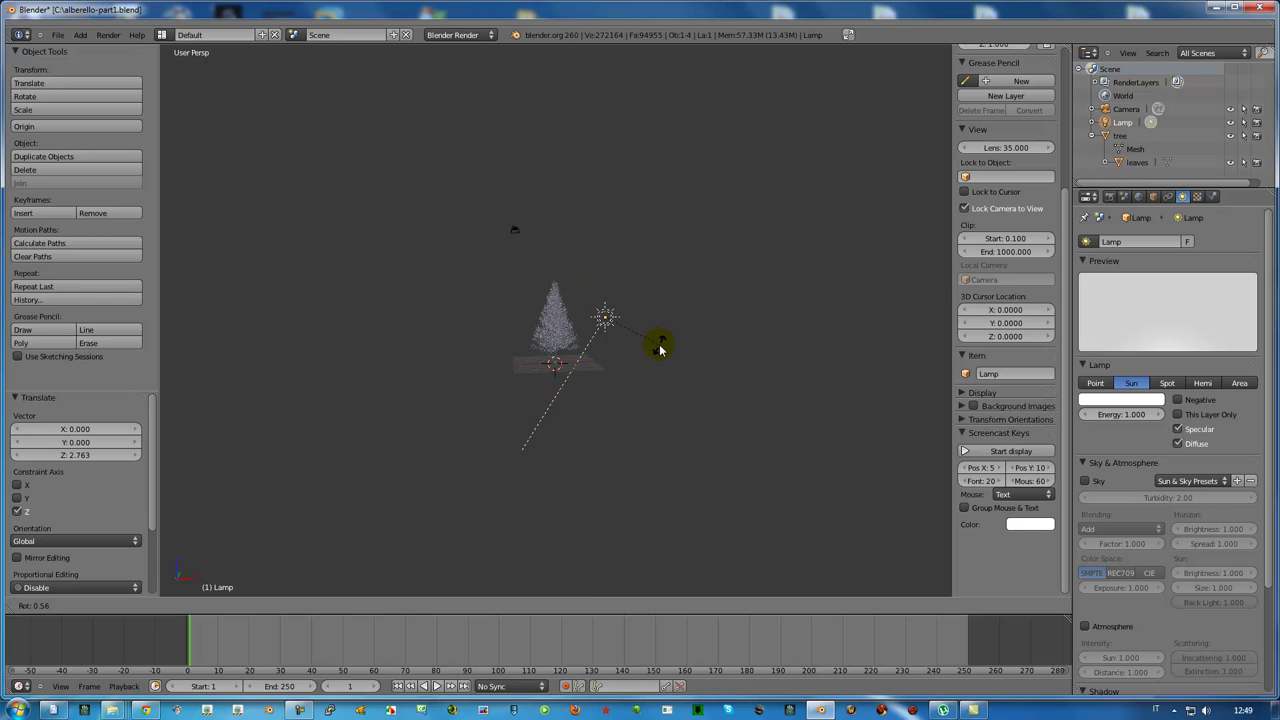
pyautogui.click(628, 362)
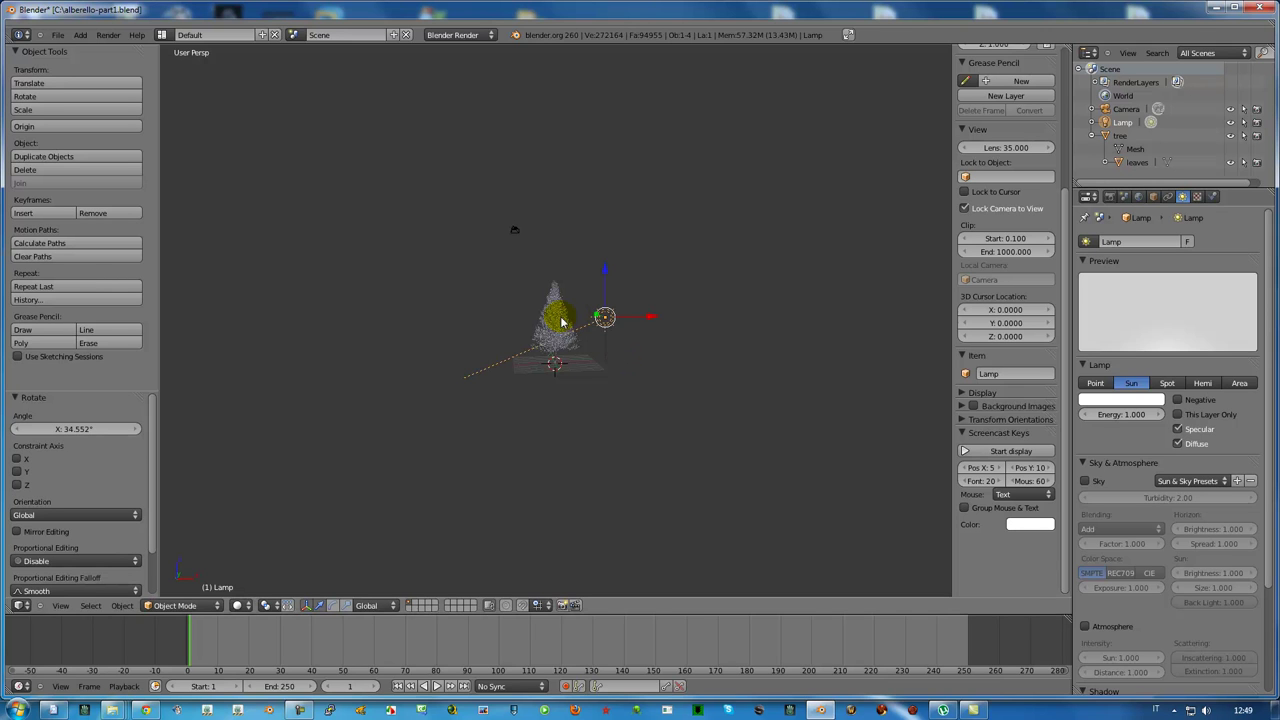
pyautogui.hotkey('shift', 'a')
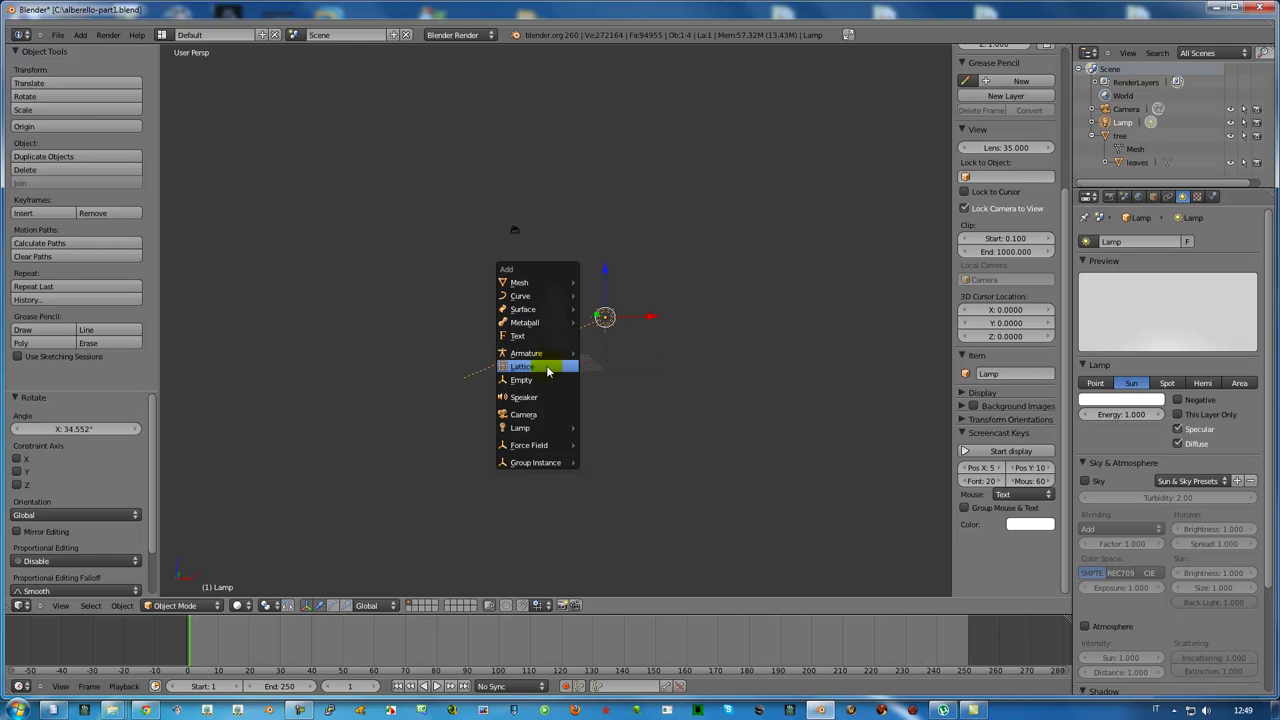
# Step: Add an Area lamp raised 49.433 units, tilt it 15.467° on X, and render the scene
pyautogui.moveTo(521, 428)
pyautogui.click(605, 487)
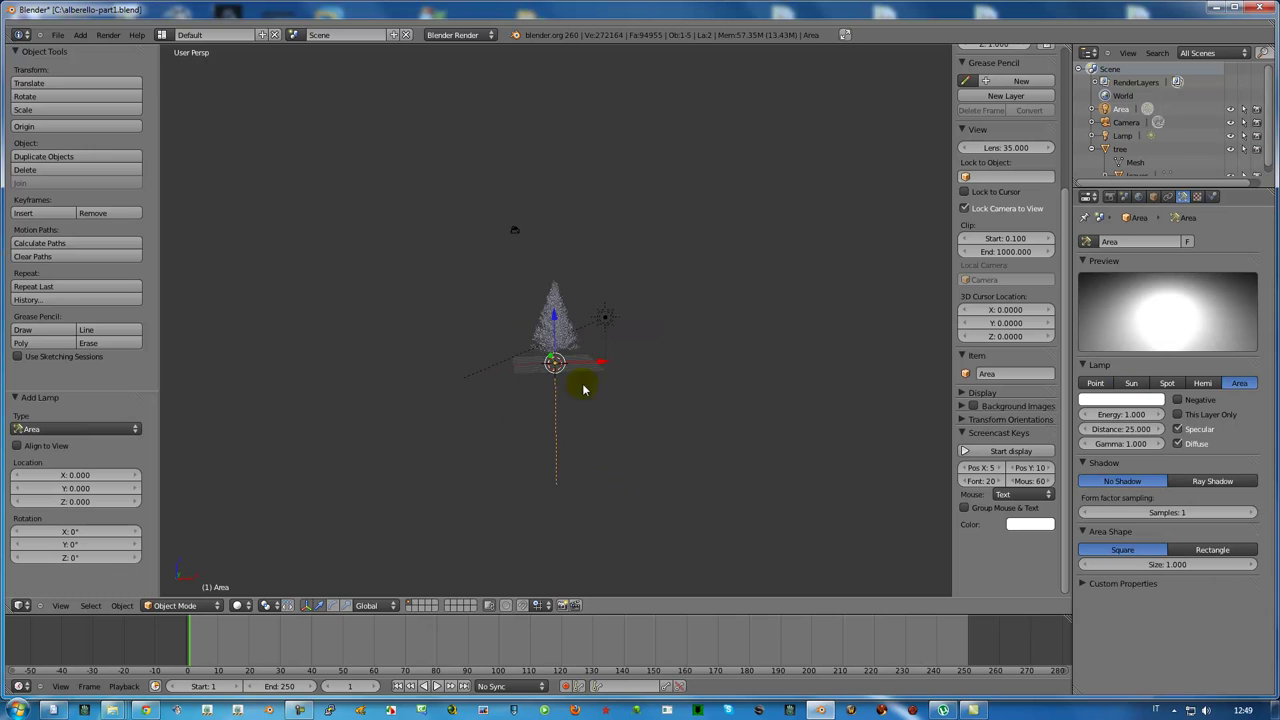
pyautogui.moveTo(558, 320); pyautogui.dragTo(551, 57)
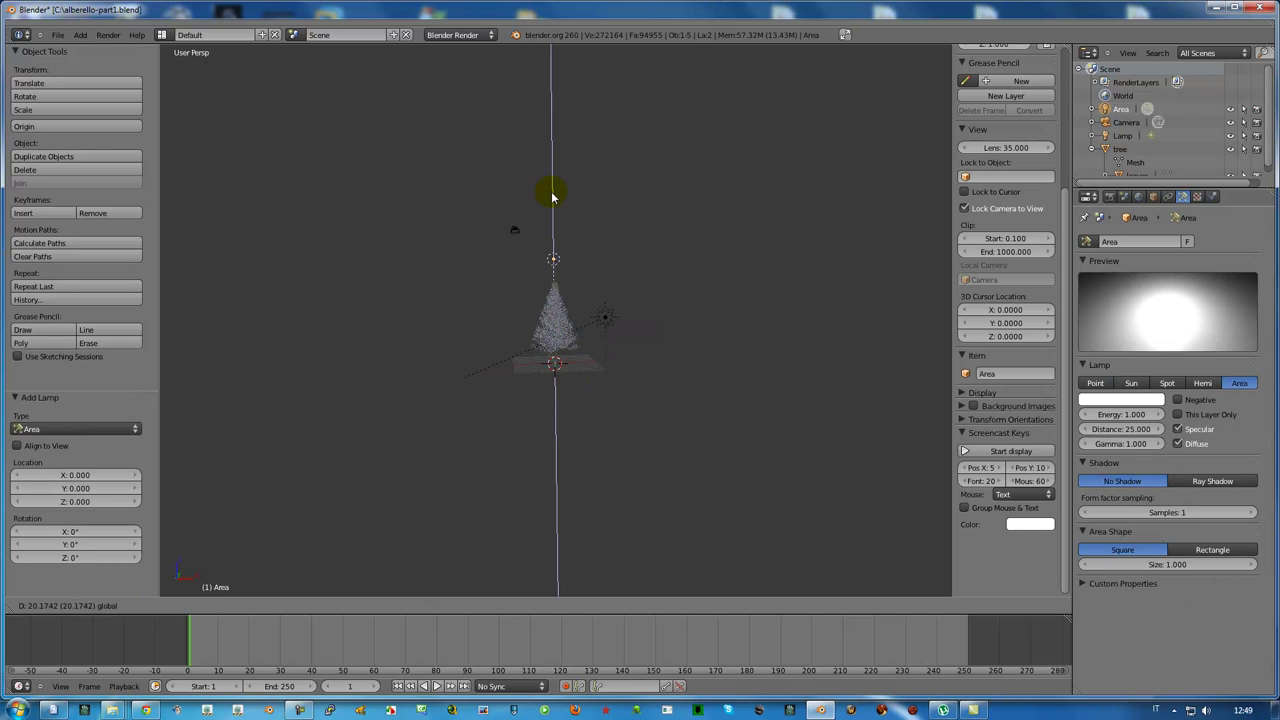
pyautogui.click(551, 57)
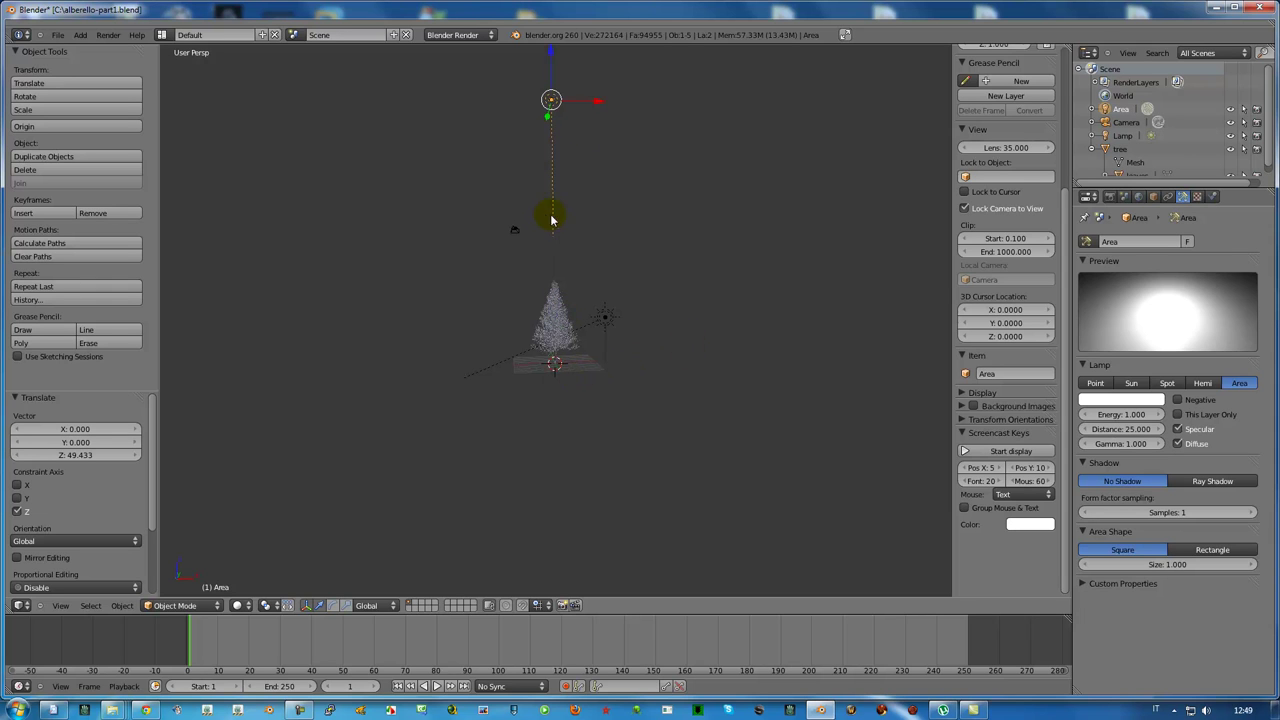
pyautogui.press('r')
pyautogui.click(617, 213)
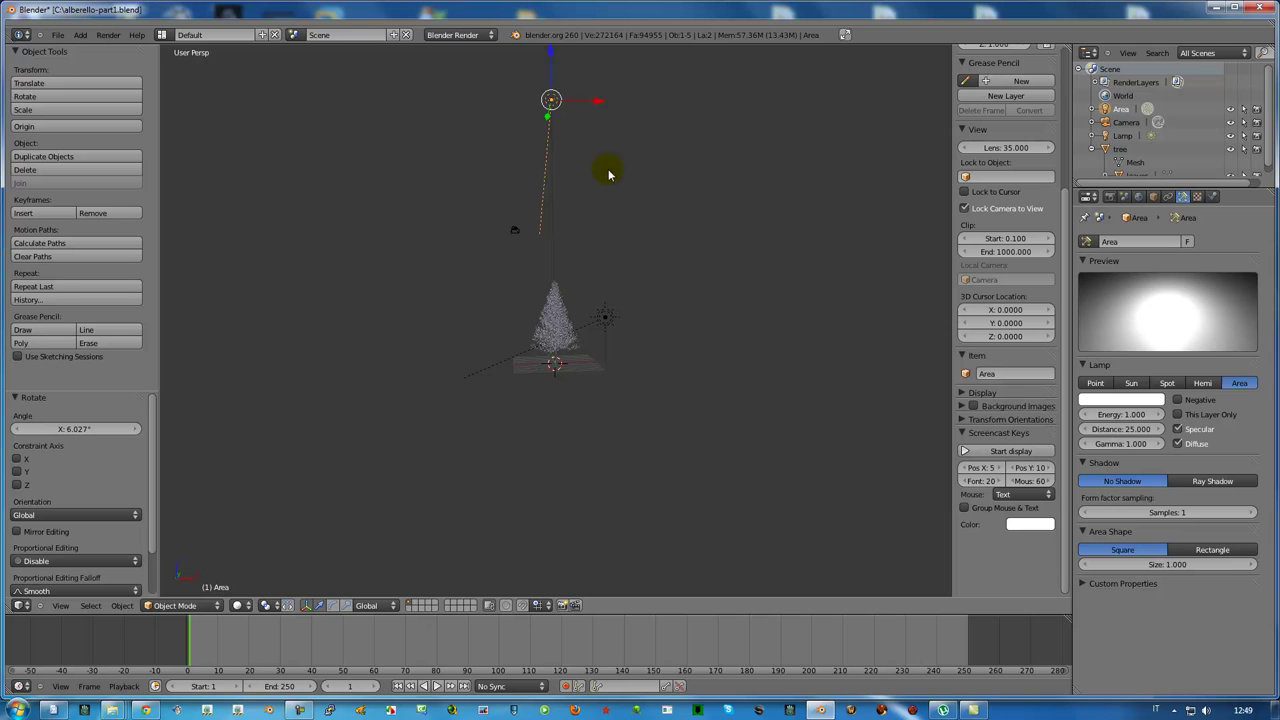
pyautogui.press('r')
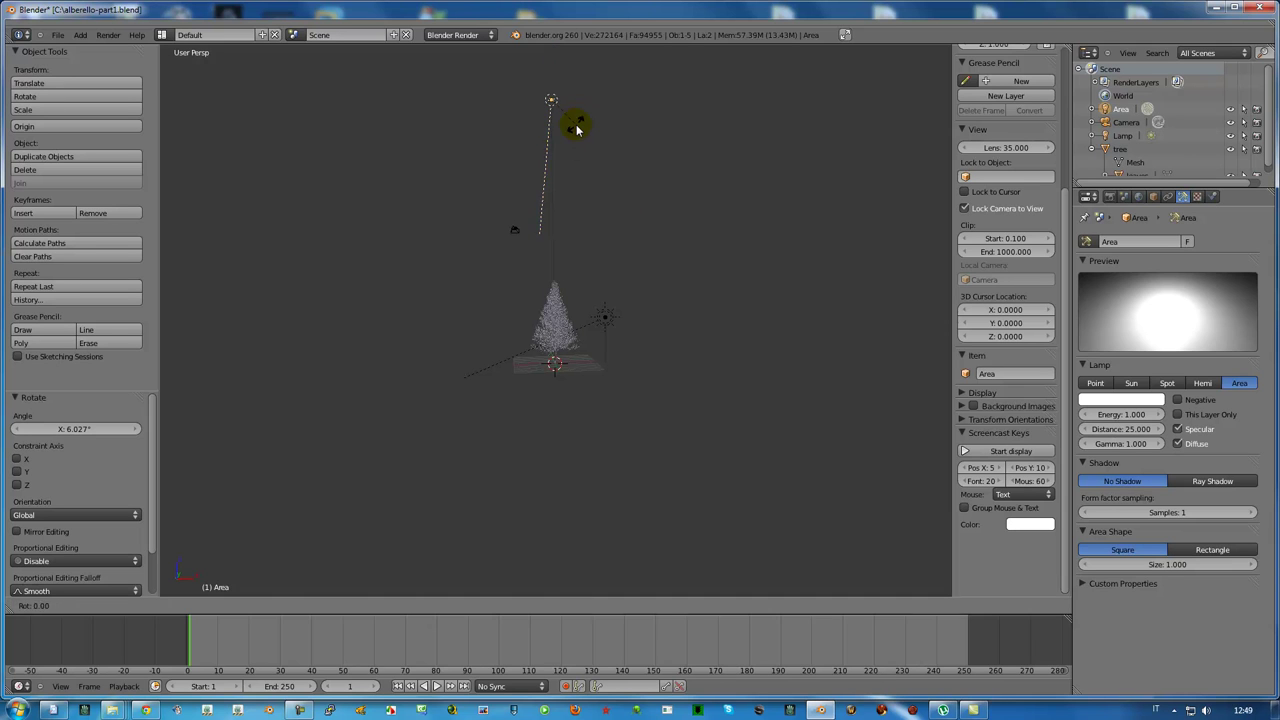
pyautogui.click(586, 163)
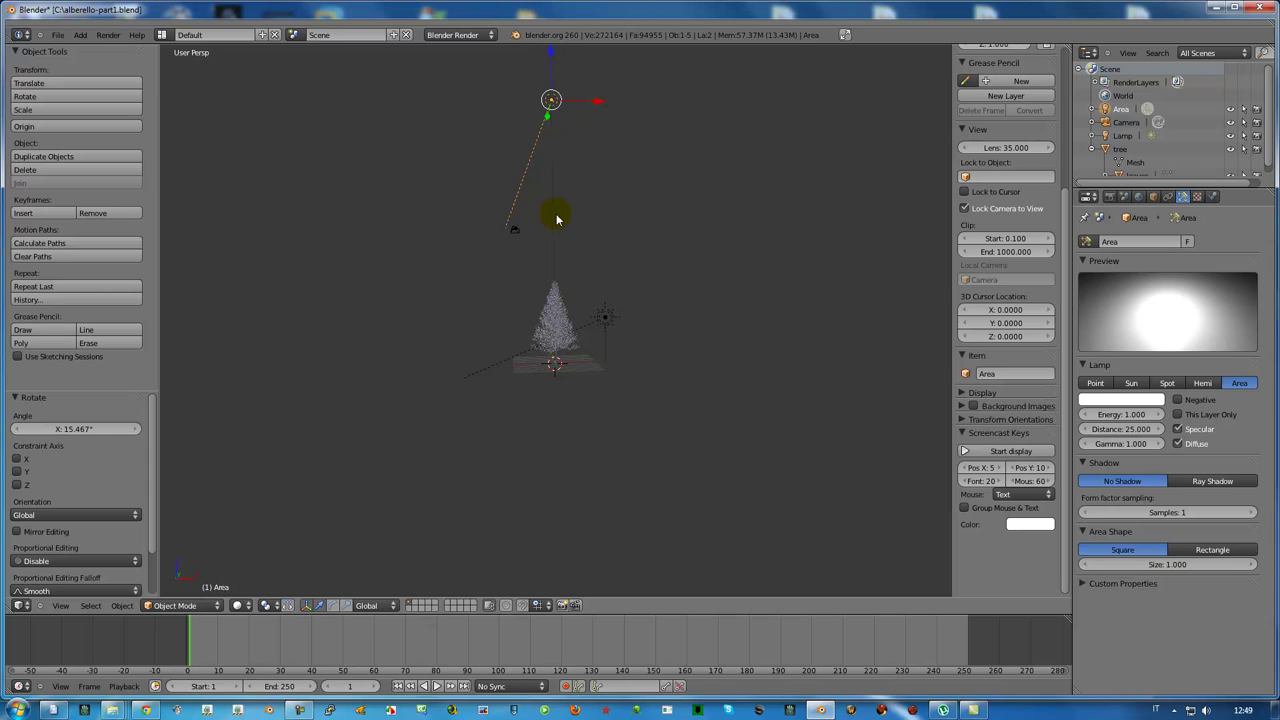
pyautogui.press('F12')
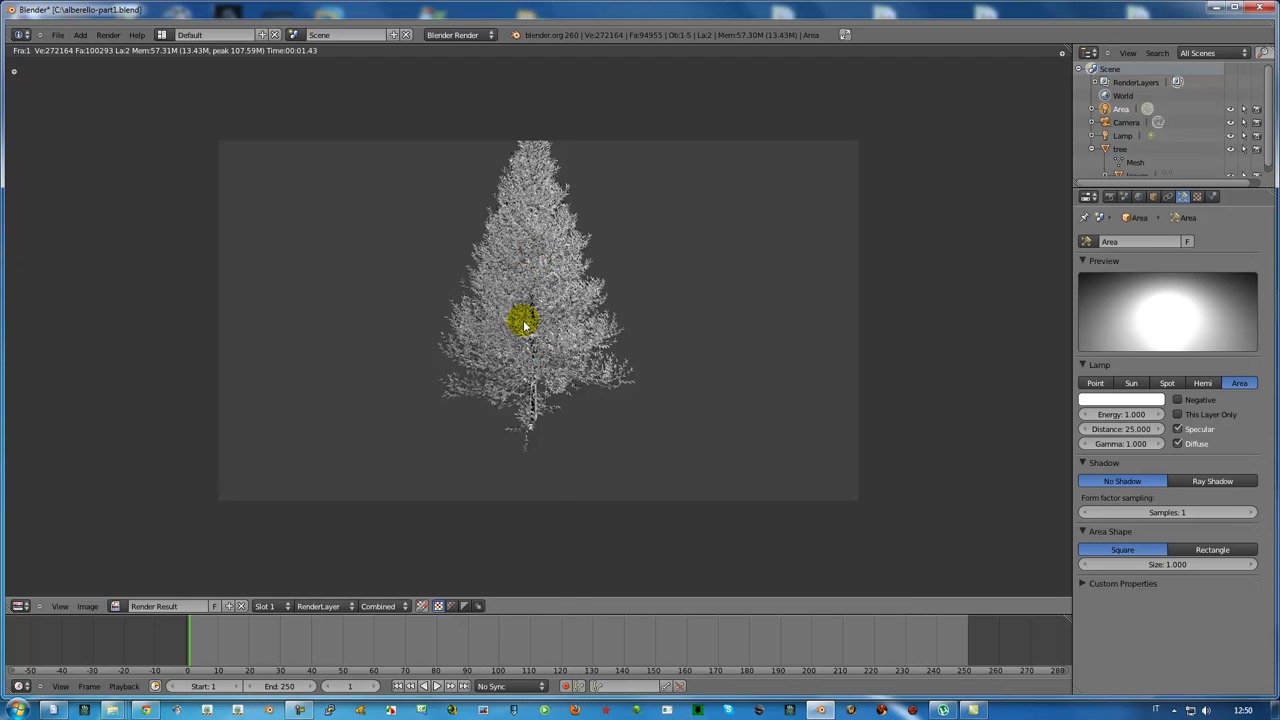
# Step: Close the render, zoom in, and open the tree mesh in Edit Mode from the Outliner
pyautogui.press('Escape')
pyautogui.scroll(2, 540, 330)
pyautogui.scroll(4, 552, 336)
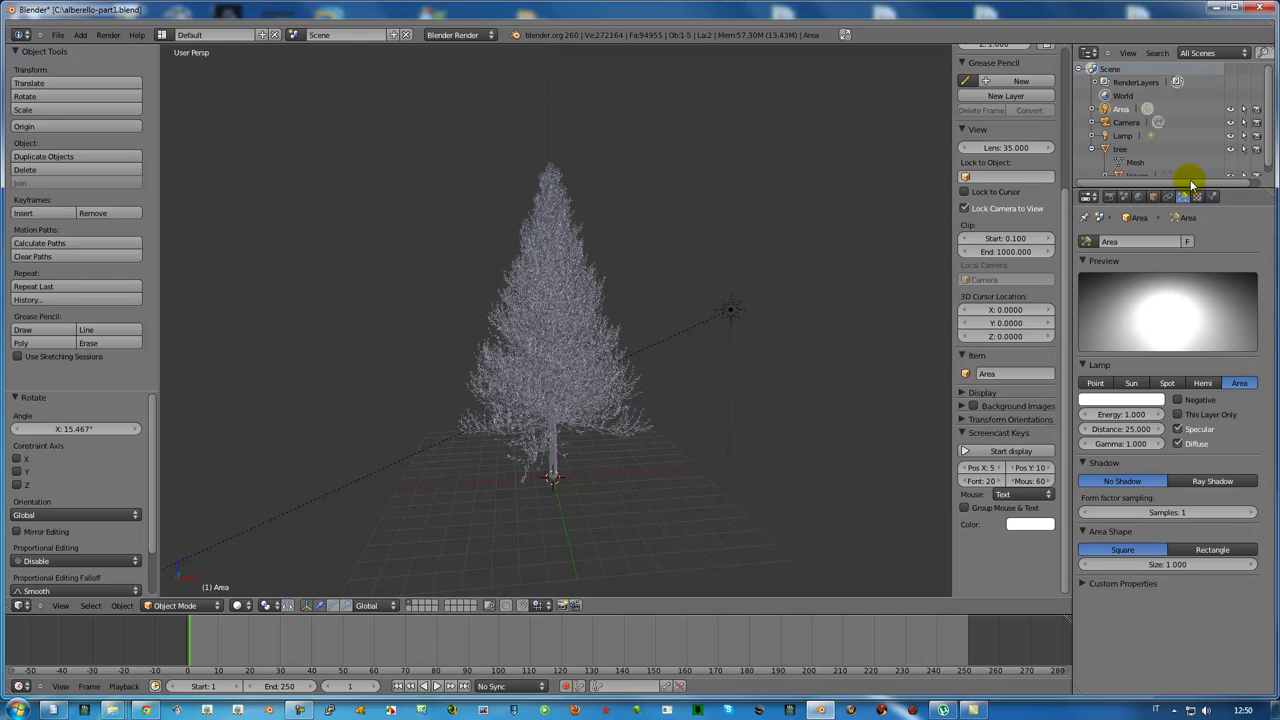
pyautogui.moveTo(1166, 184); pyautogui.dragTo(1165, 216)
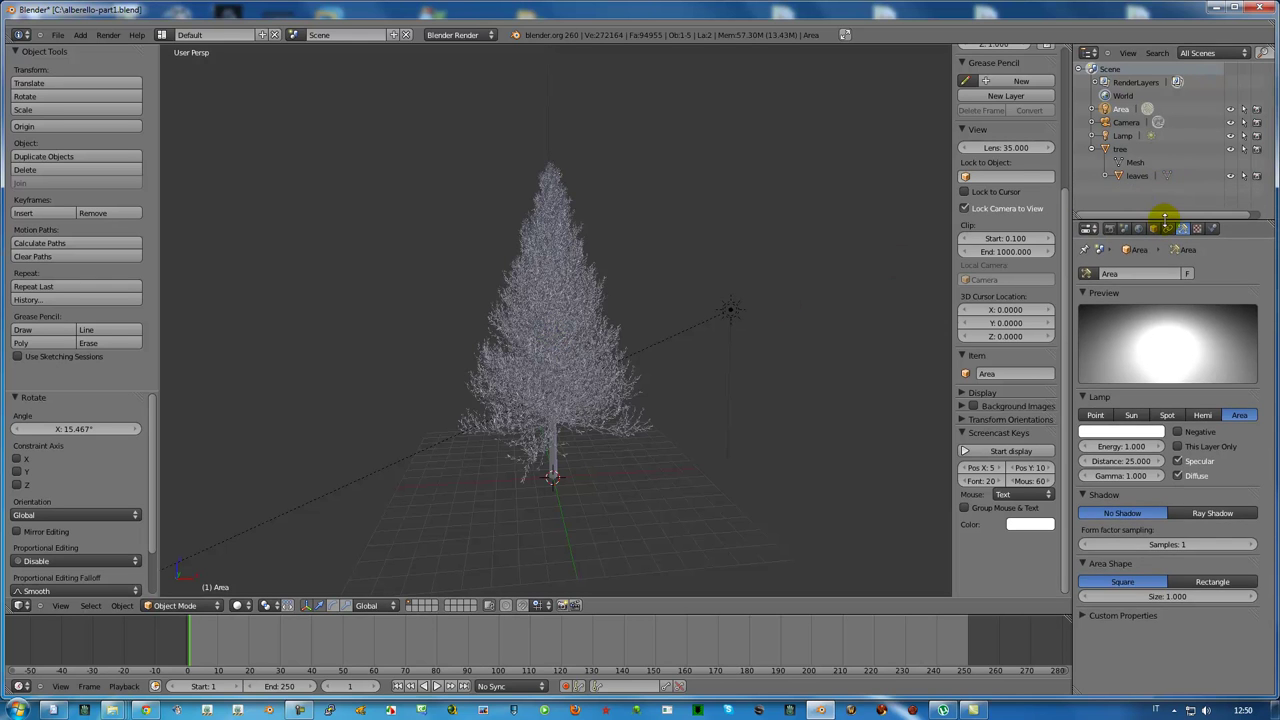
pyautogui.click(1134, 164)
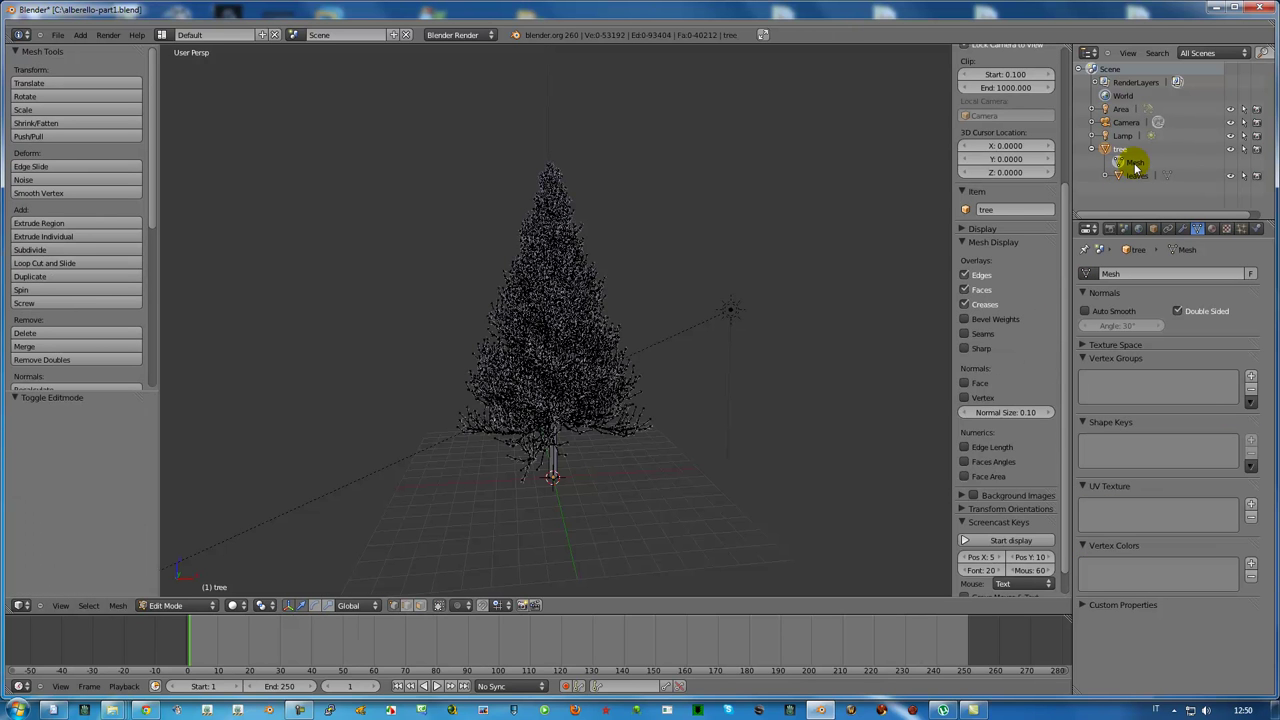
# Step: Add a new material to the tree mesh with a dark brown diffuse colour
pyautogui.click(1212, 228)
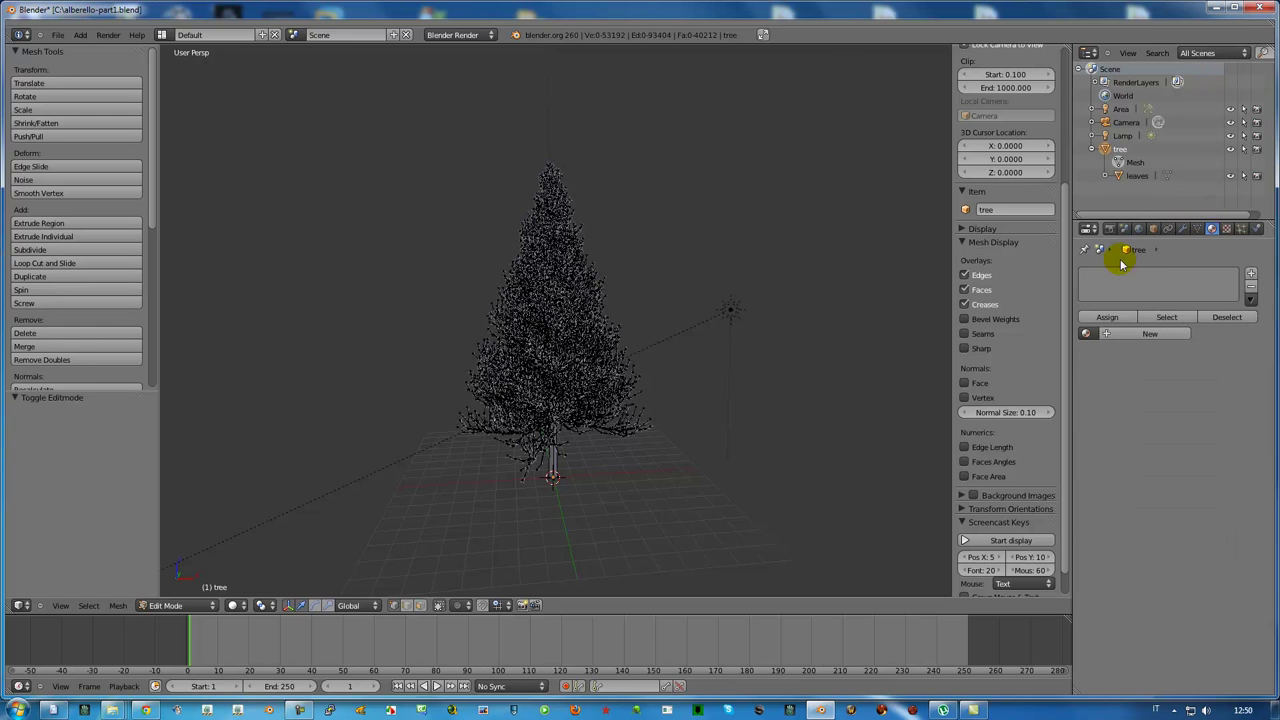
pyautogui.click(1126, 336)
pyautogui.click(1116, 492)
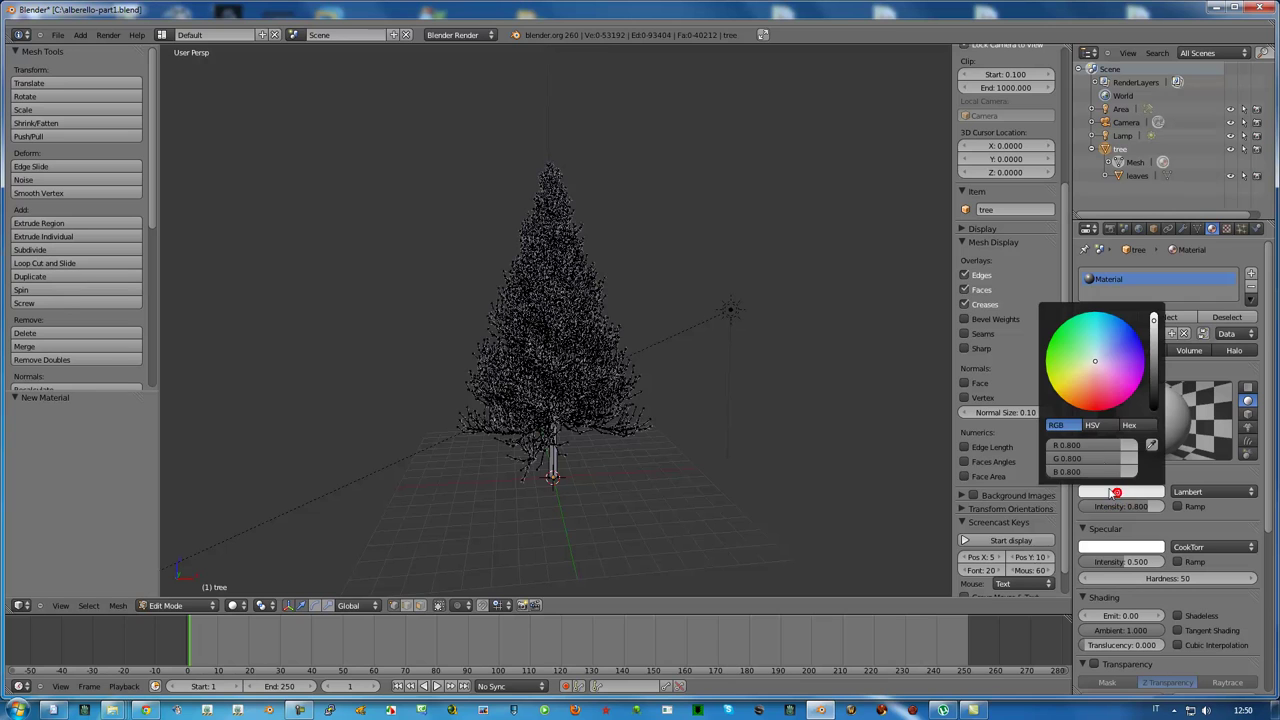
pyautogui.moveTo(1092, 370); pyautogui.dragTo(1075, 404)
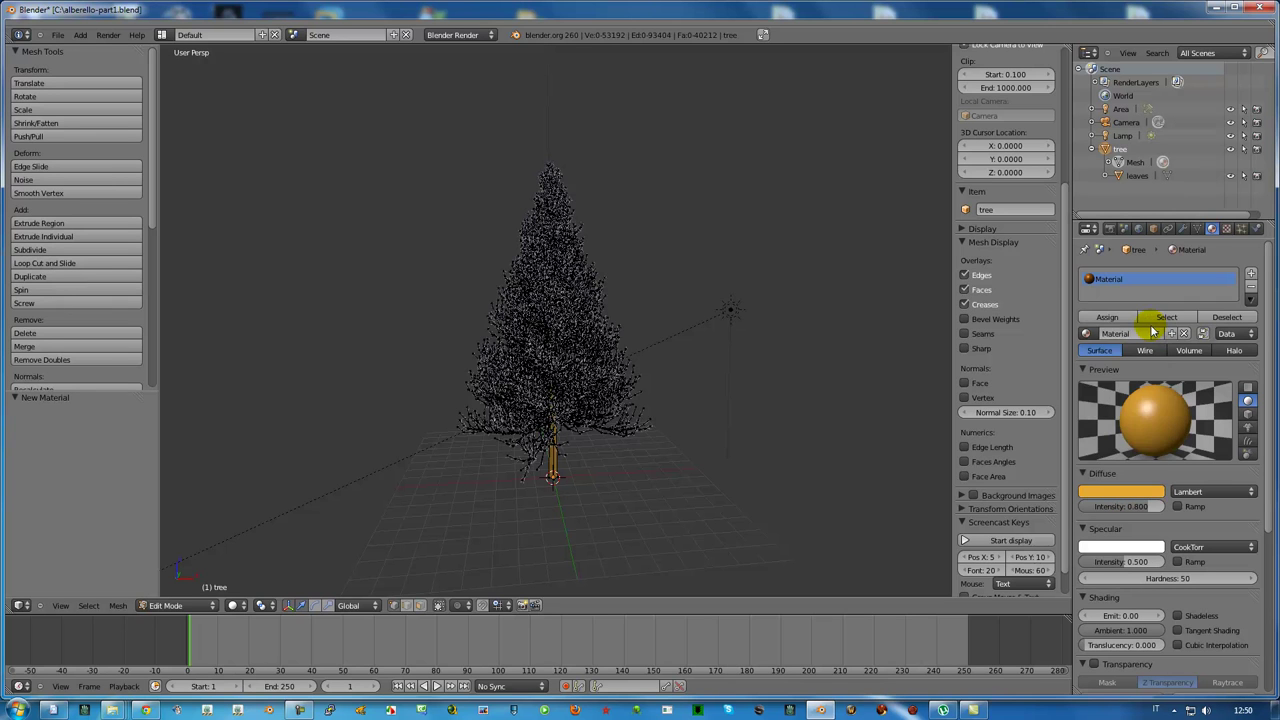
pyautogui.click(1097, 491)
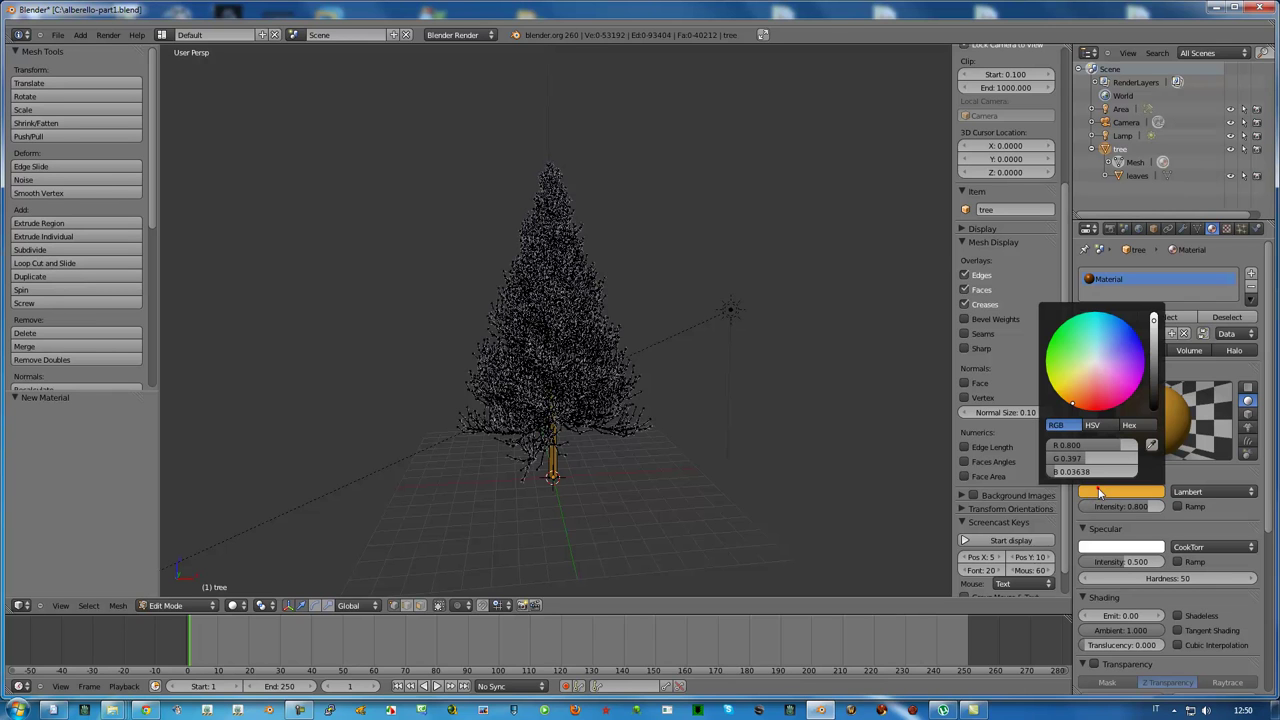
pyautogui.moveTo(1154, 322)
pyautogui.mouseDown()
pyautogui.moveTo(1155, 380)
pyautogui.moveTo(1154, 362)
pyautogui.mouseUp()
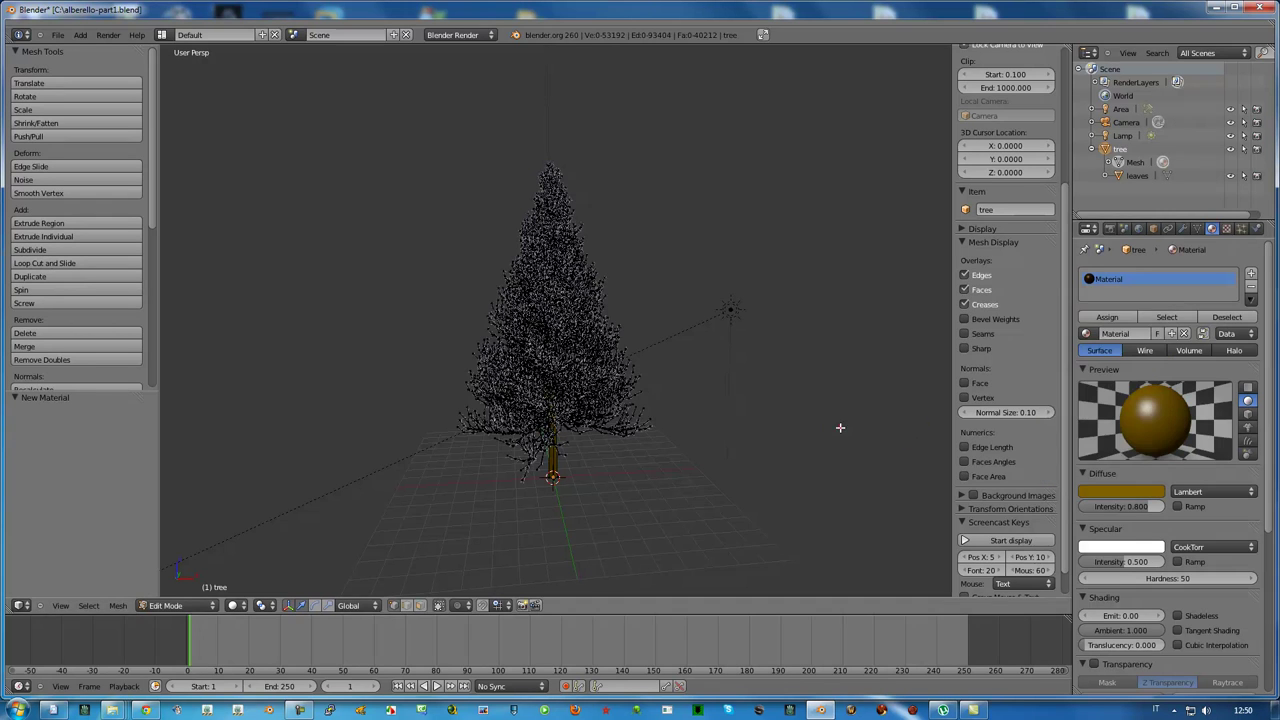
# Step: Return to Object Mode, select the leaves object and add a new material, Material.001
pyautogui.click(1138, 165)
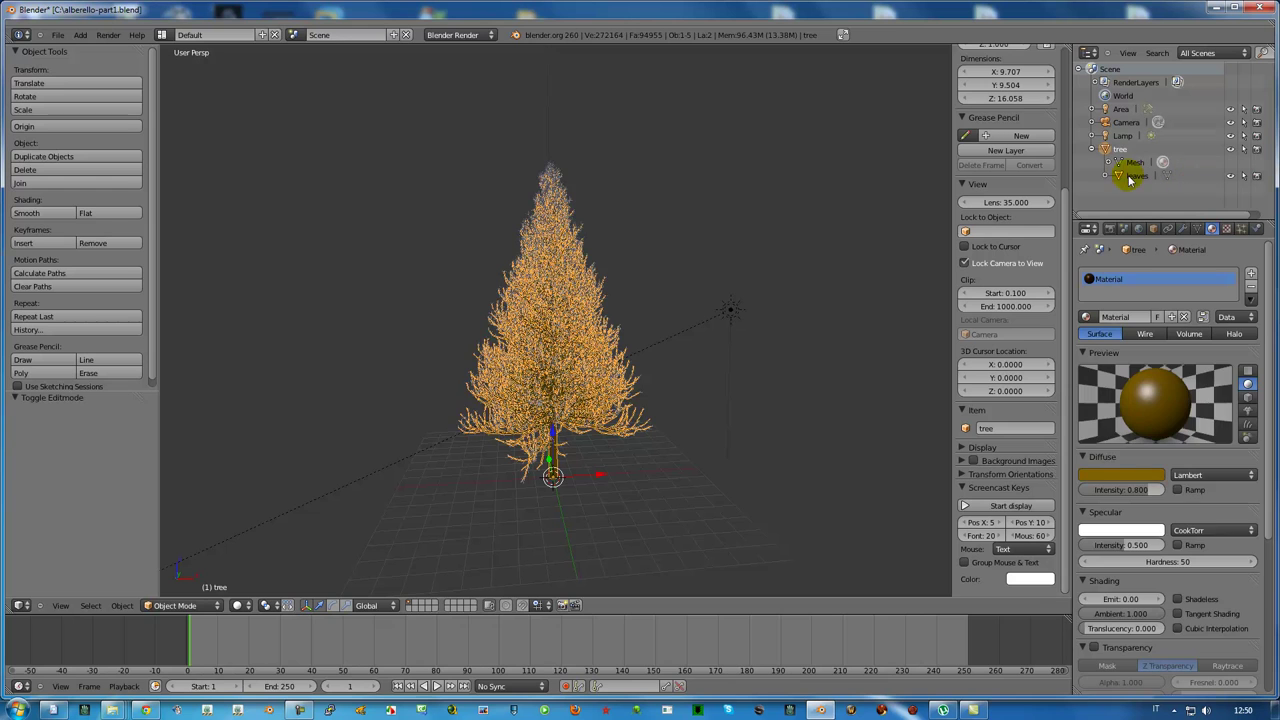
pyautogui.click(1136, 176)
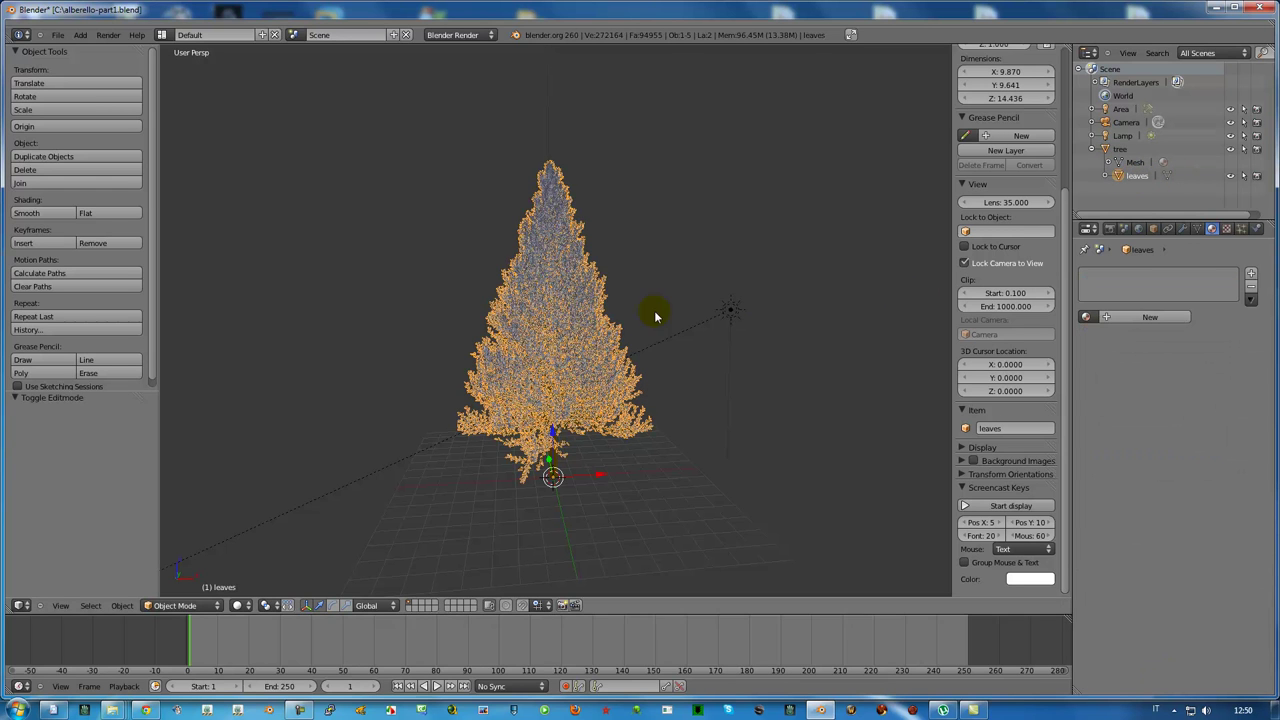
pyautogui.click(1124, 318)
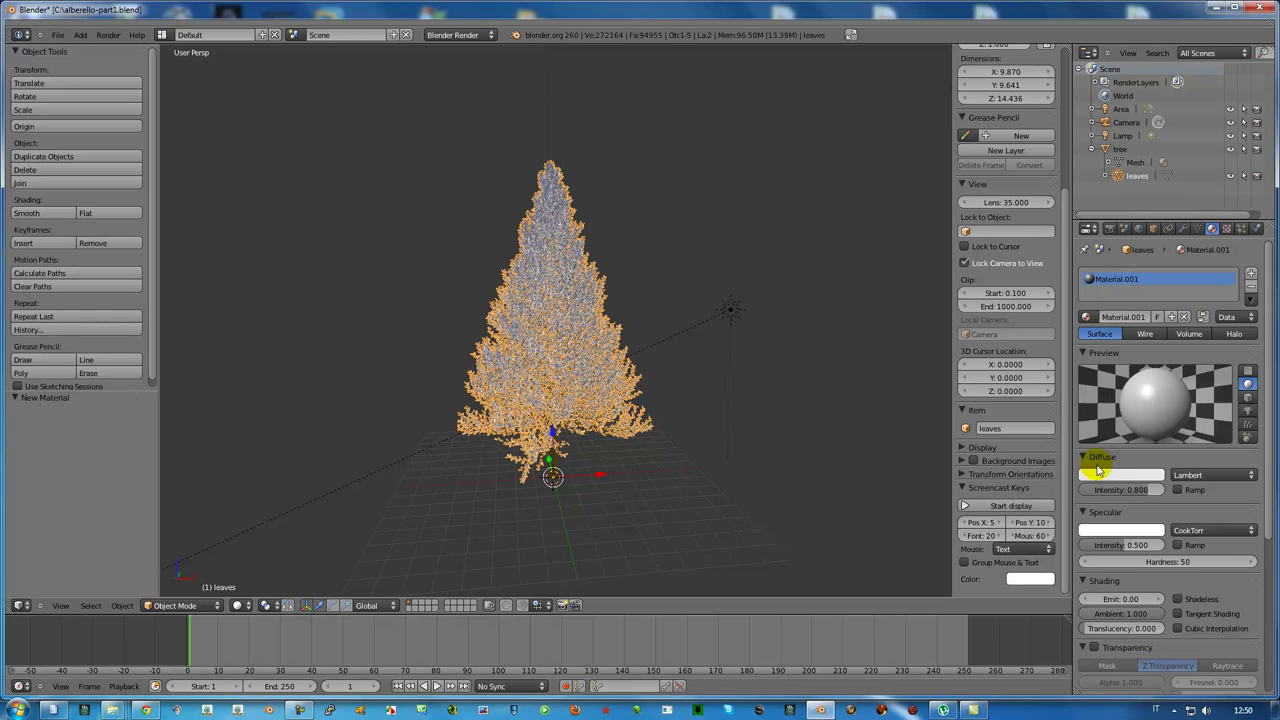
# Step: Set Material.001's diffuse colour to an olive yellow-green
pyautogui.click(1097, 477)
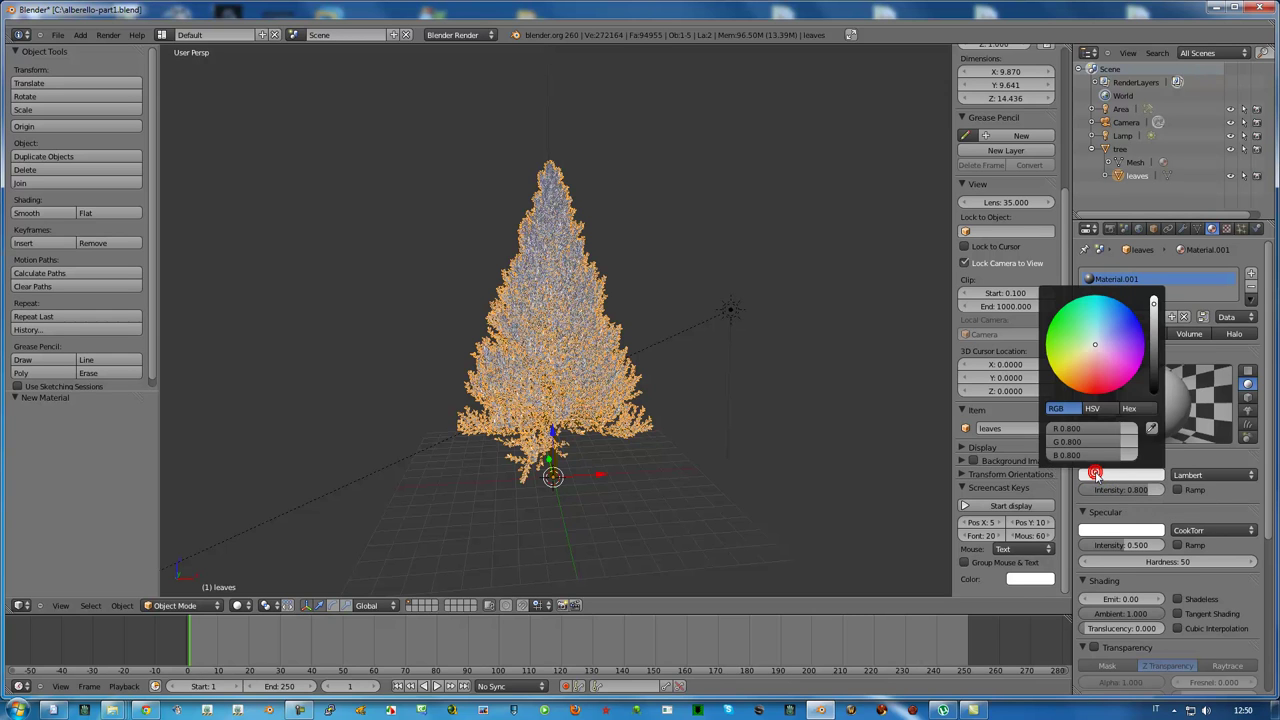
pyautogui.moveTo(1095, 350); pyautogui.dragTo(1047, 360)
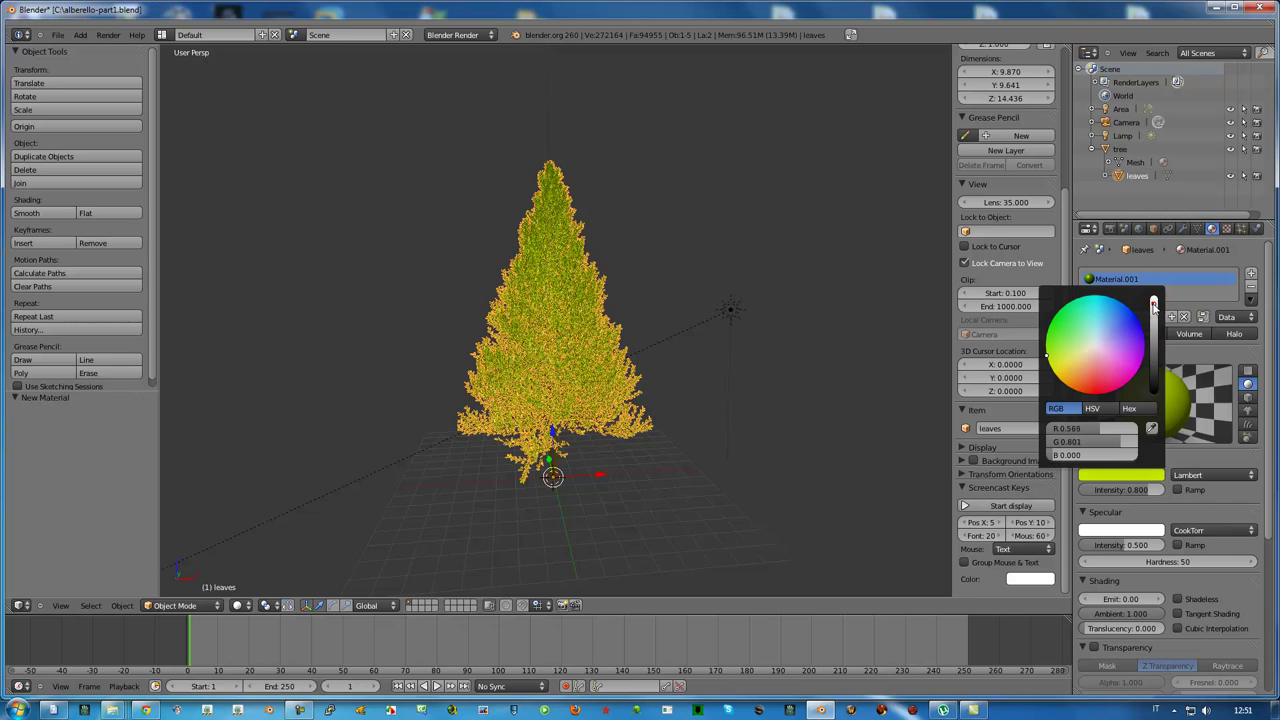
pyautogui.moveTo(1154, 304); pyautogui.dragTo(1155, 326)
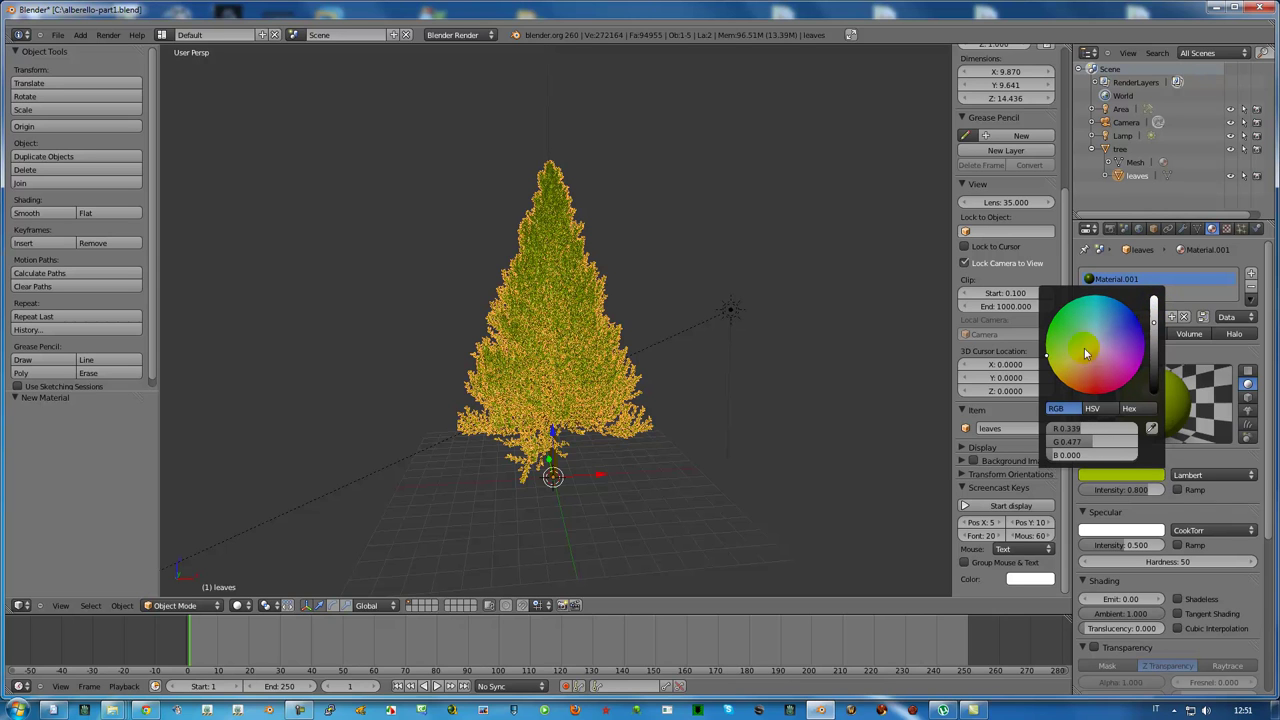
pyautogui.moveTo(1048, 356); pyautogui.dragTo(1049, 366)
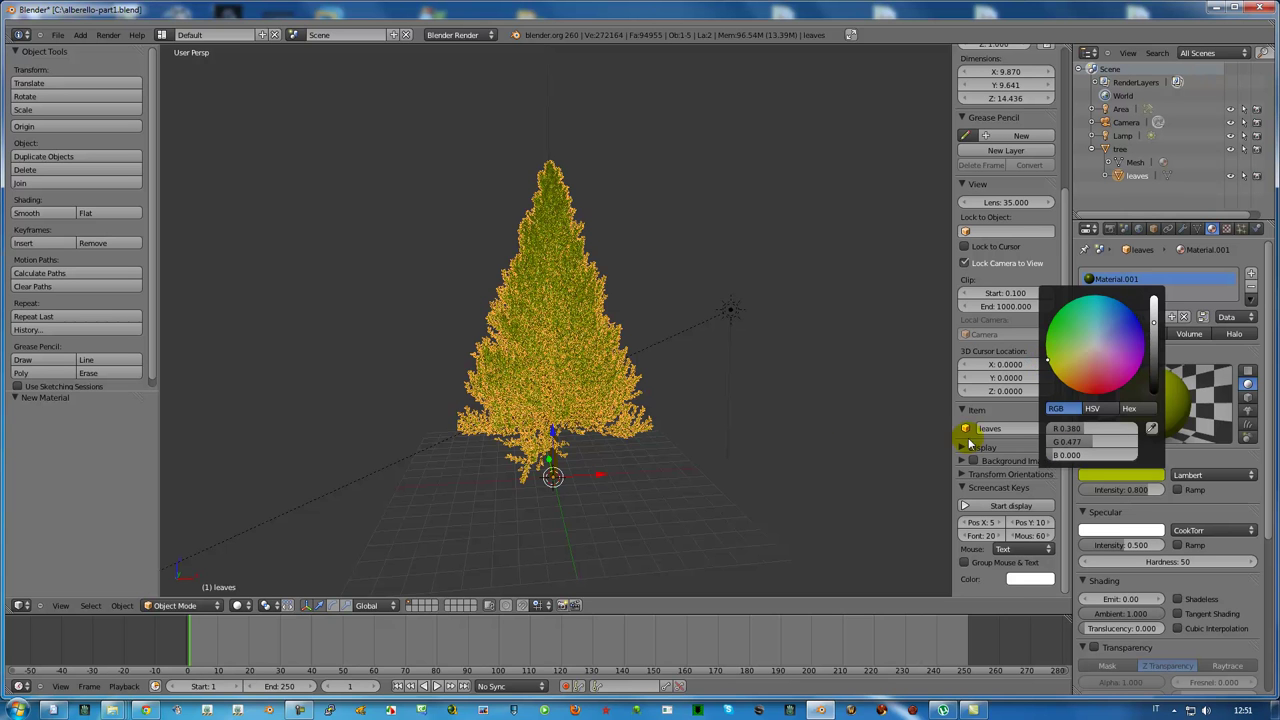
pyautogui.moveTo(570, 395); pyautogui.dragTo(546, 373, button='middle')
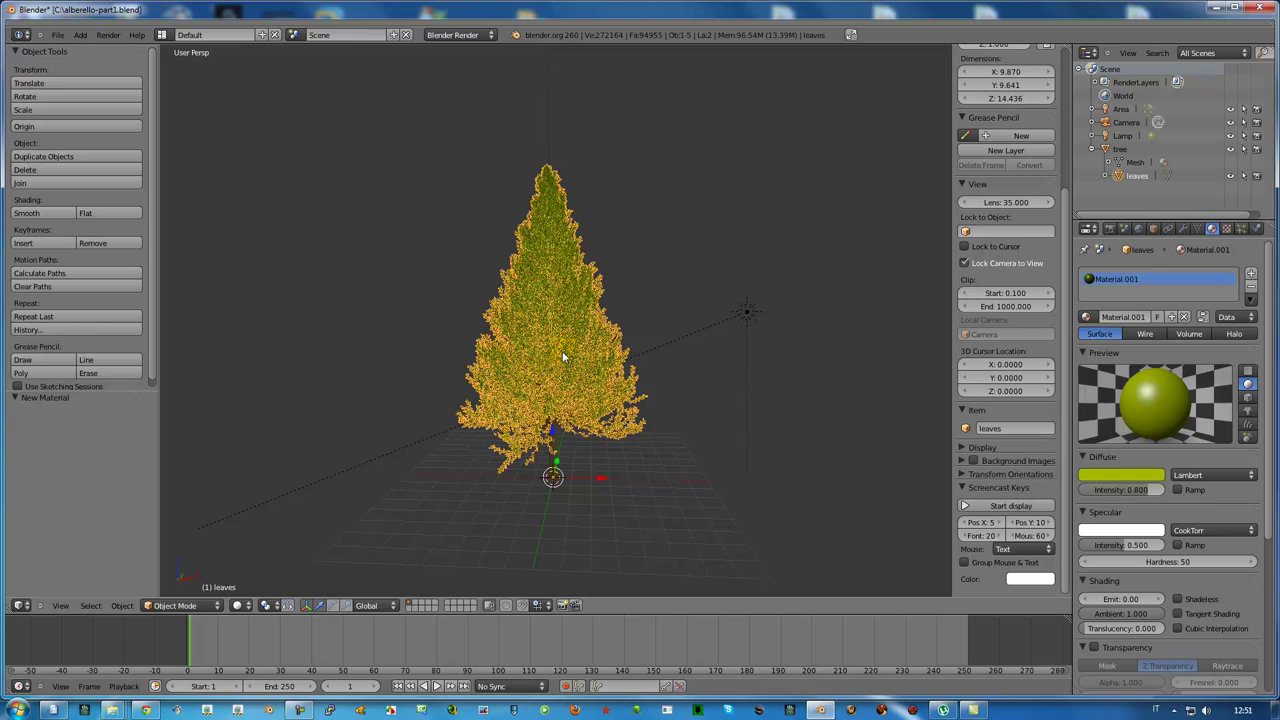
pyautogui.press('F12')
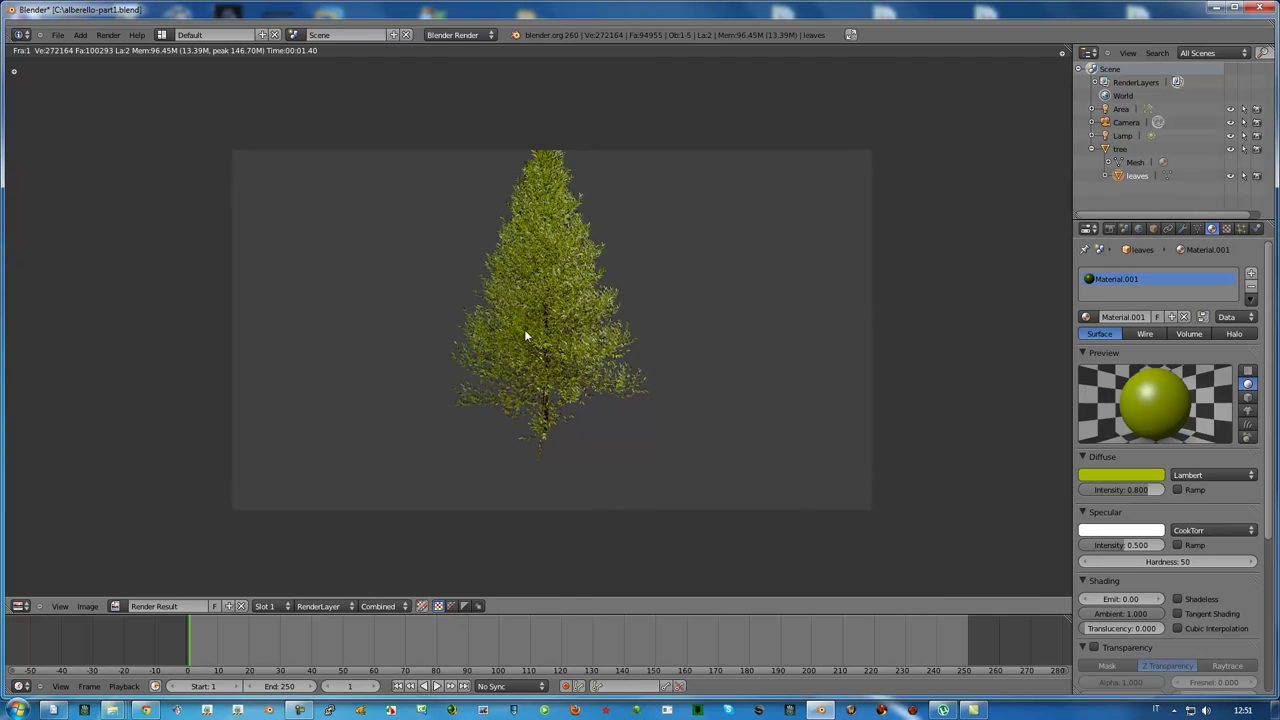
pyautogui.press('Escape')
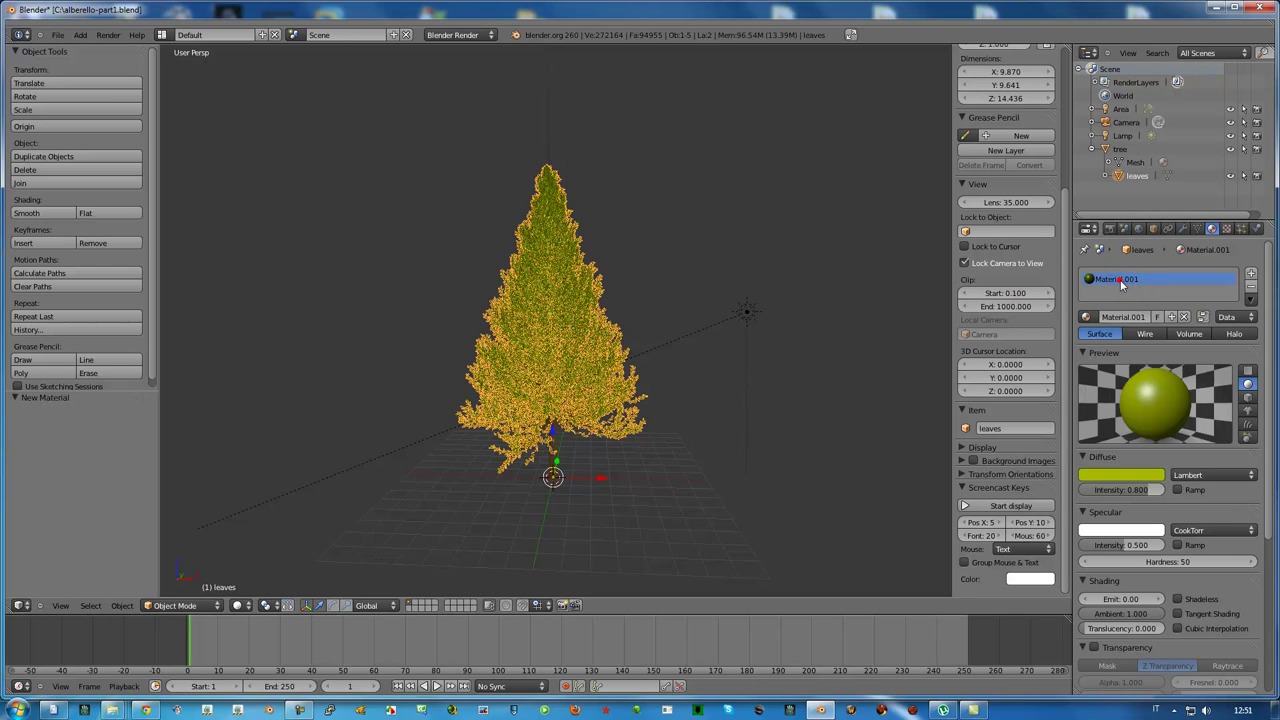
# Step: Add a second material slot named 'giallo' with golden yellow diffuse (0.800, 0.457, 0.000)
pyautogui.click(1250, 275)
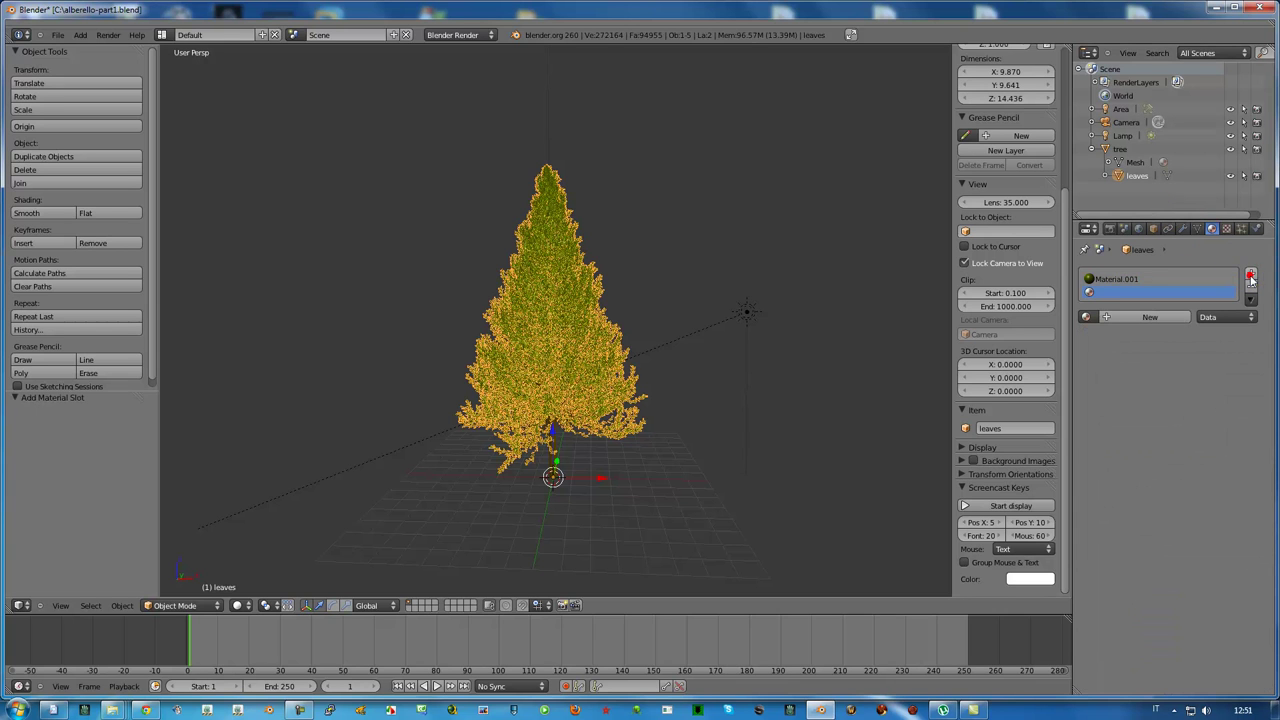
pyautogui.click(1127, 319)
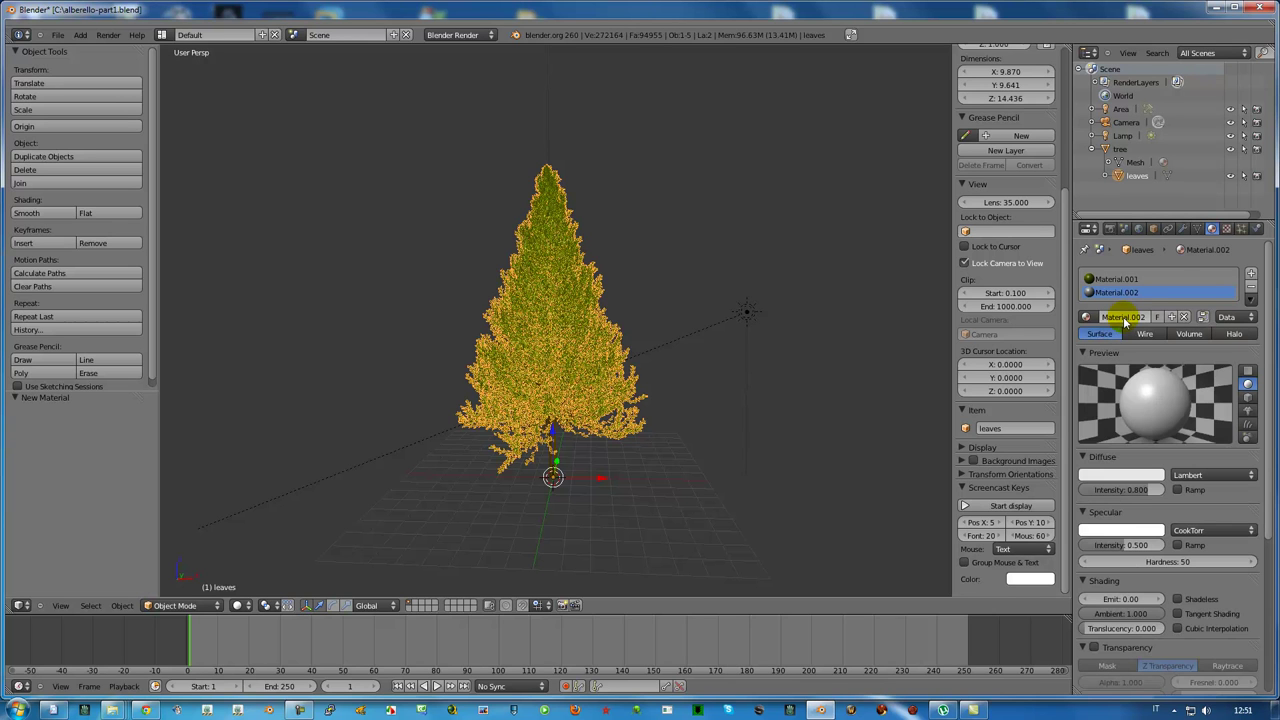
pyautogui.doubleClick(1124, 316)
pyautogui.write('giallo')
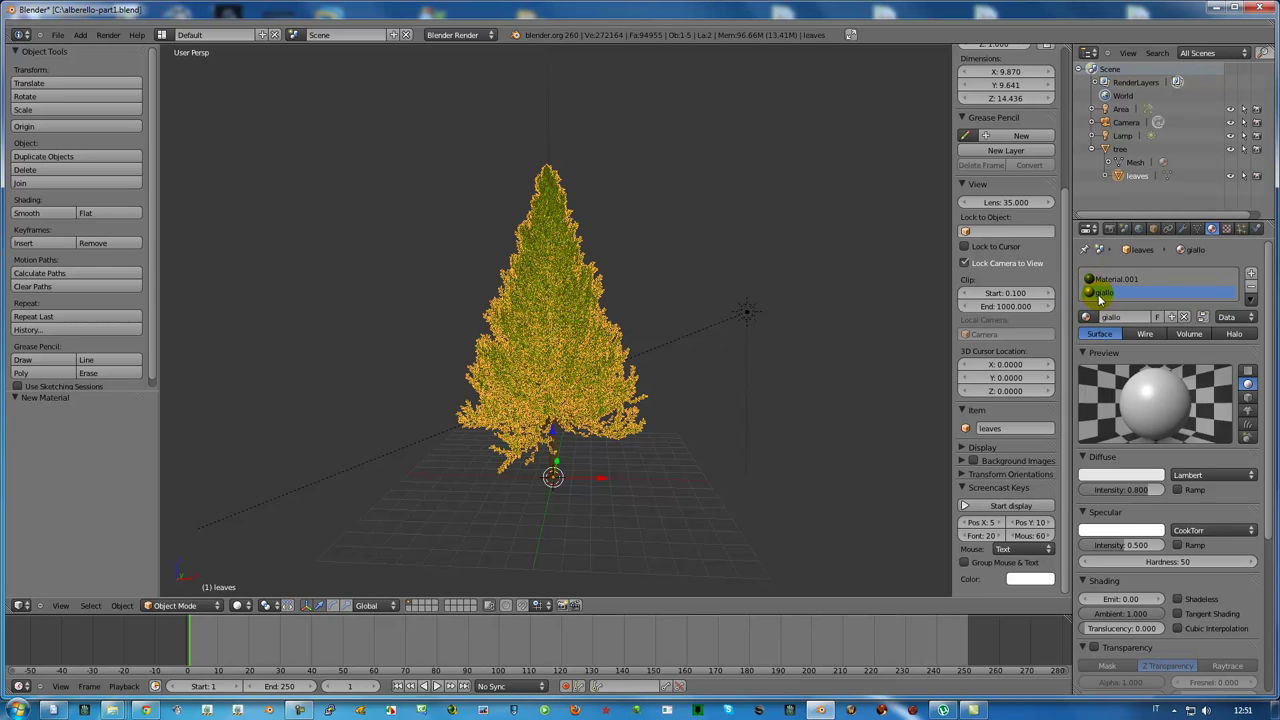
pyautogui.click(1093, 474)
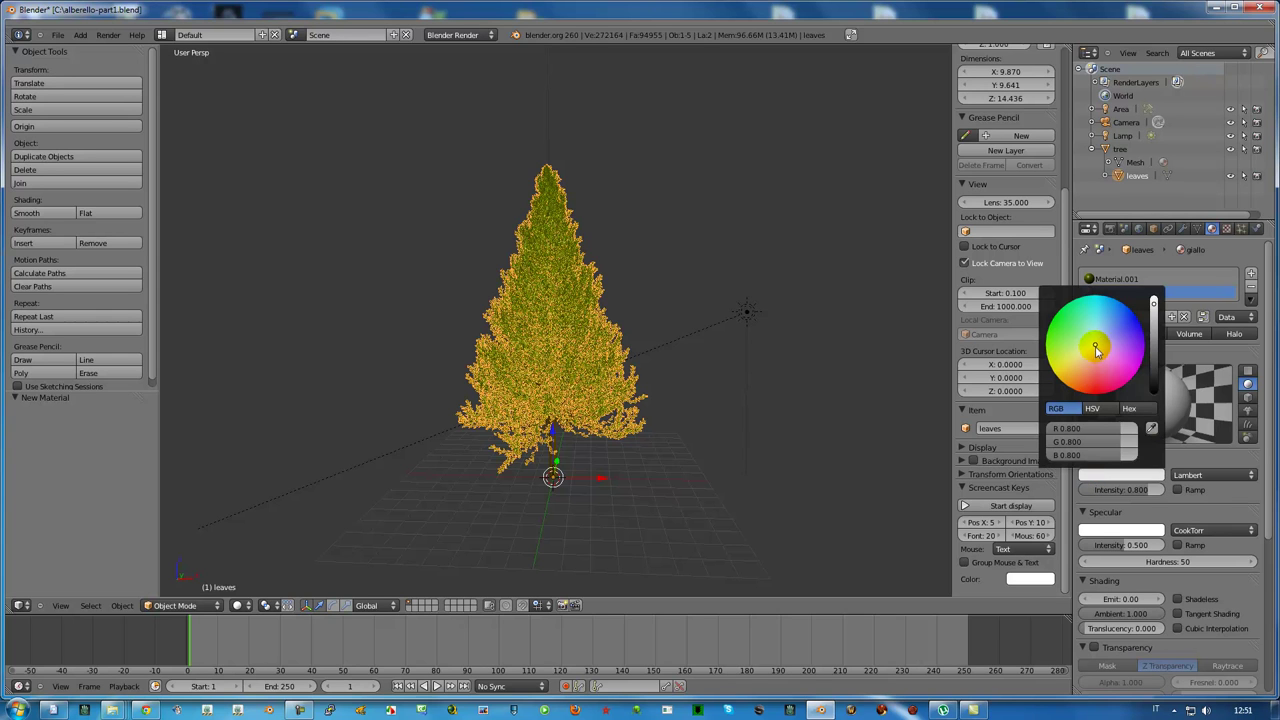
pyautogui.moveTo(1094, 345); pyautogui.dragTo(1065, 387)
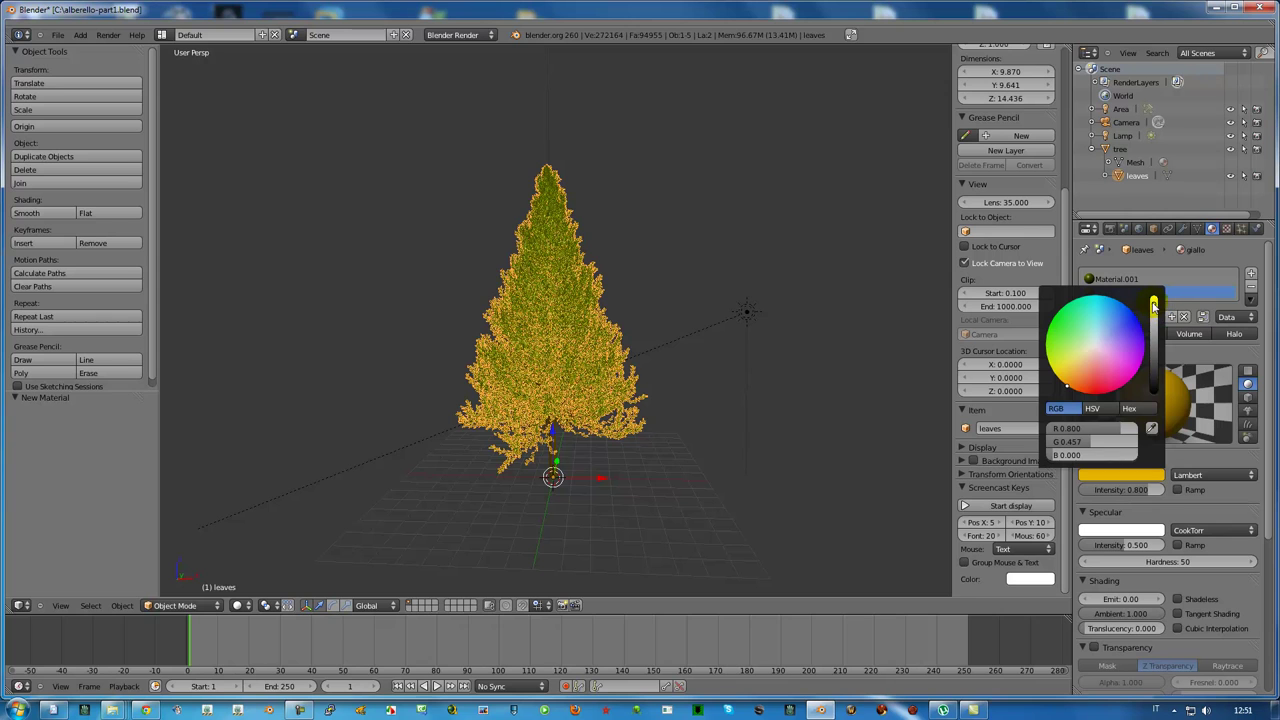
pyautogui.moveTo(1154, 305); pyautogui.dragTo(1154, 318)
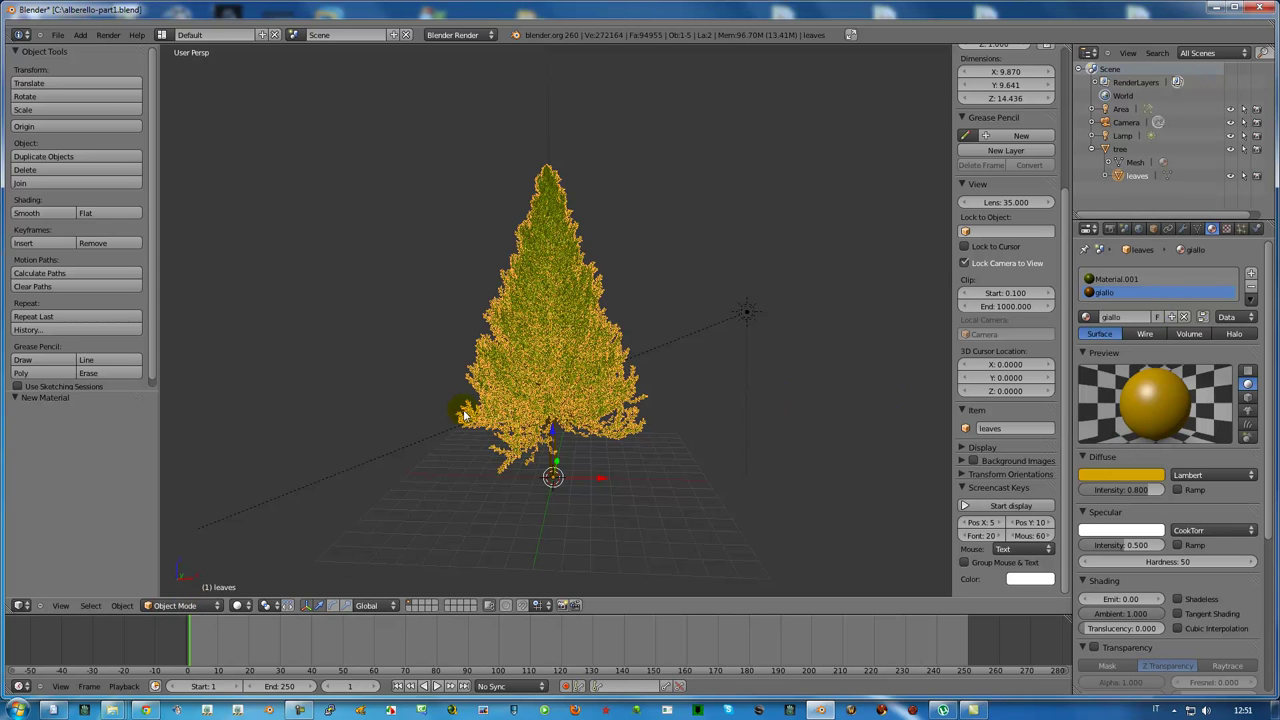
pyautogui.press('Tab')
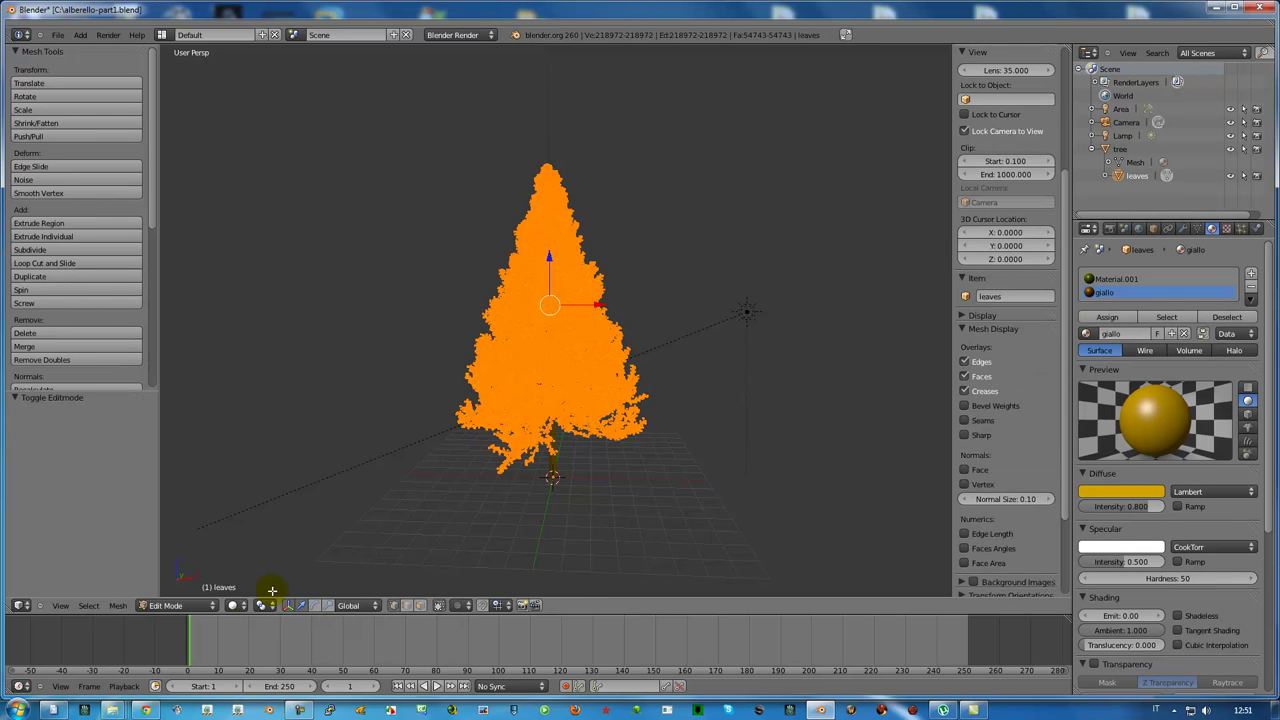
# Step: Select a random subset of leaf faces and assign them the giallo material
pyautogui.click(88, 607)
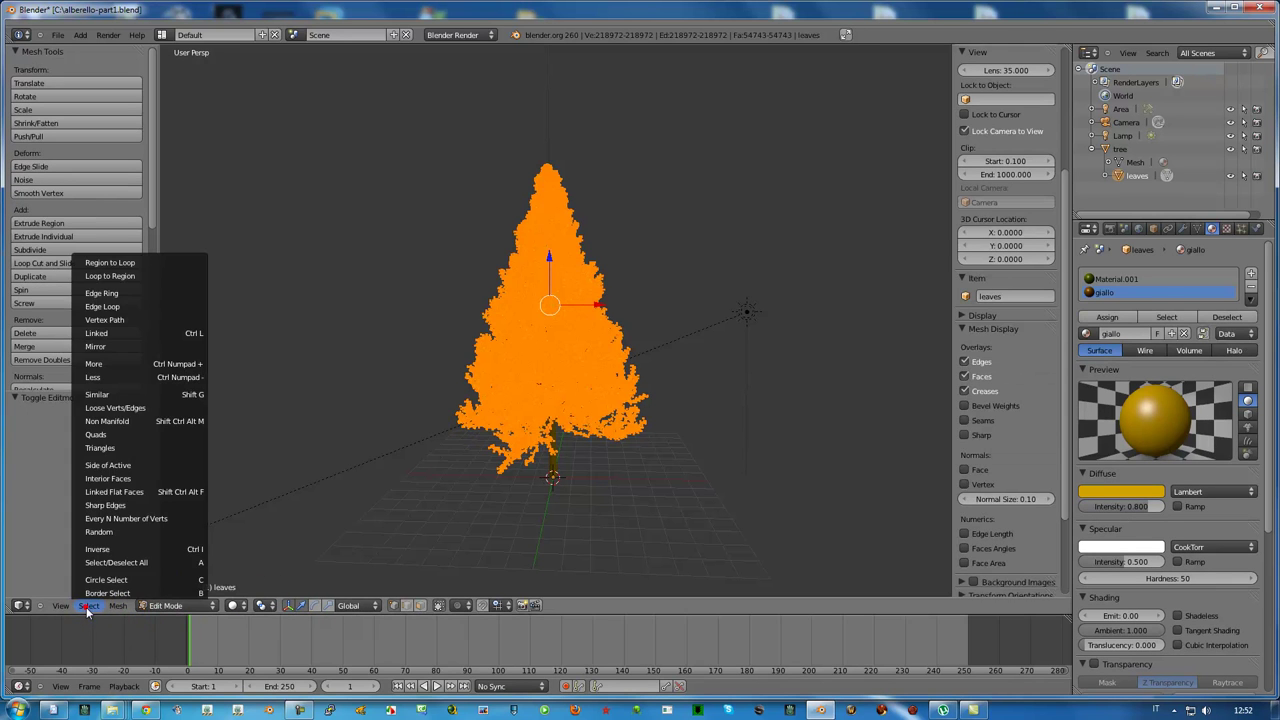
pyautogui.click(102, 534)
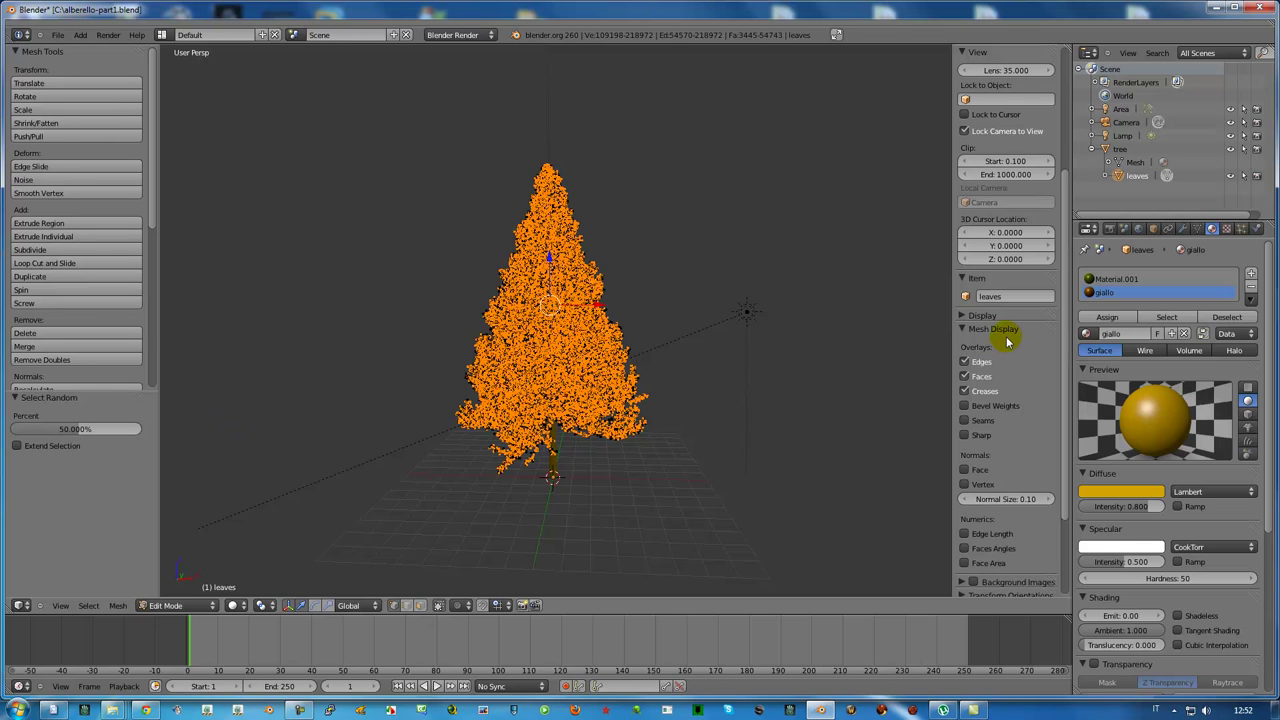
pyautogui.click(1108, 318)
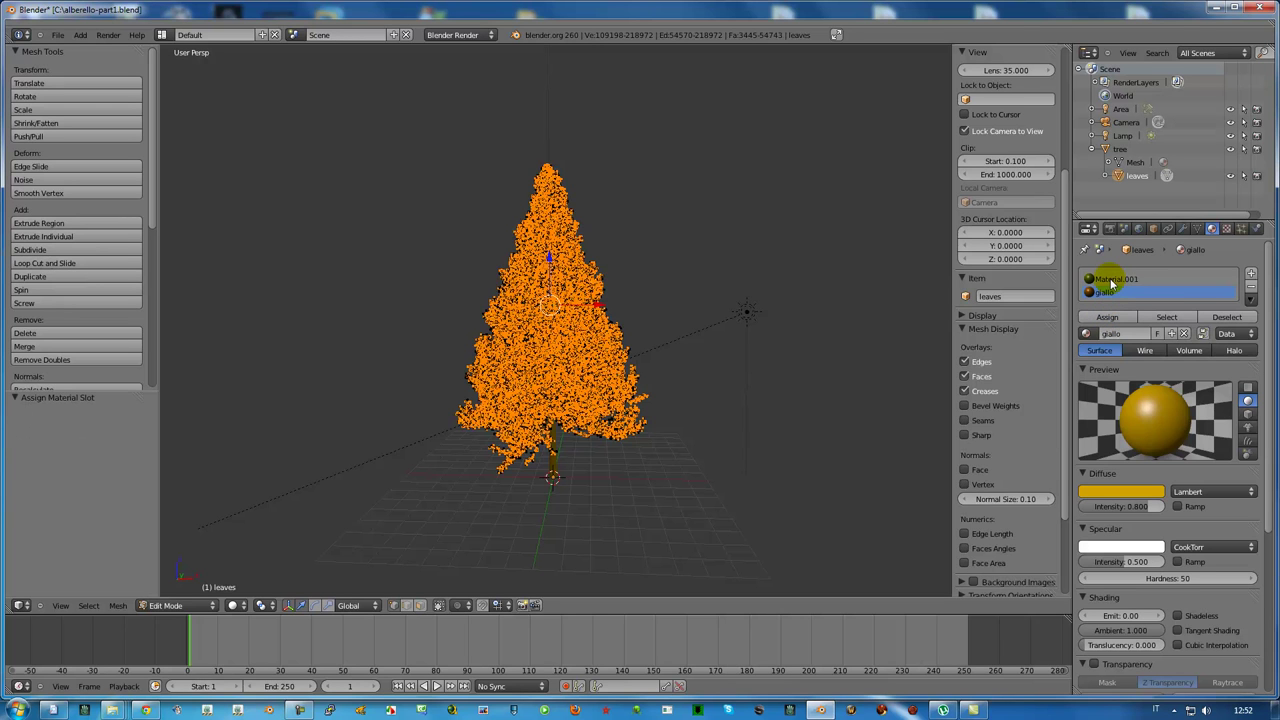
# Step: Verify the split by selecting and deselecting the Material.001 and giallo faces
pyautogui.click(1111, 282)
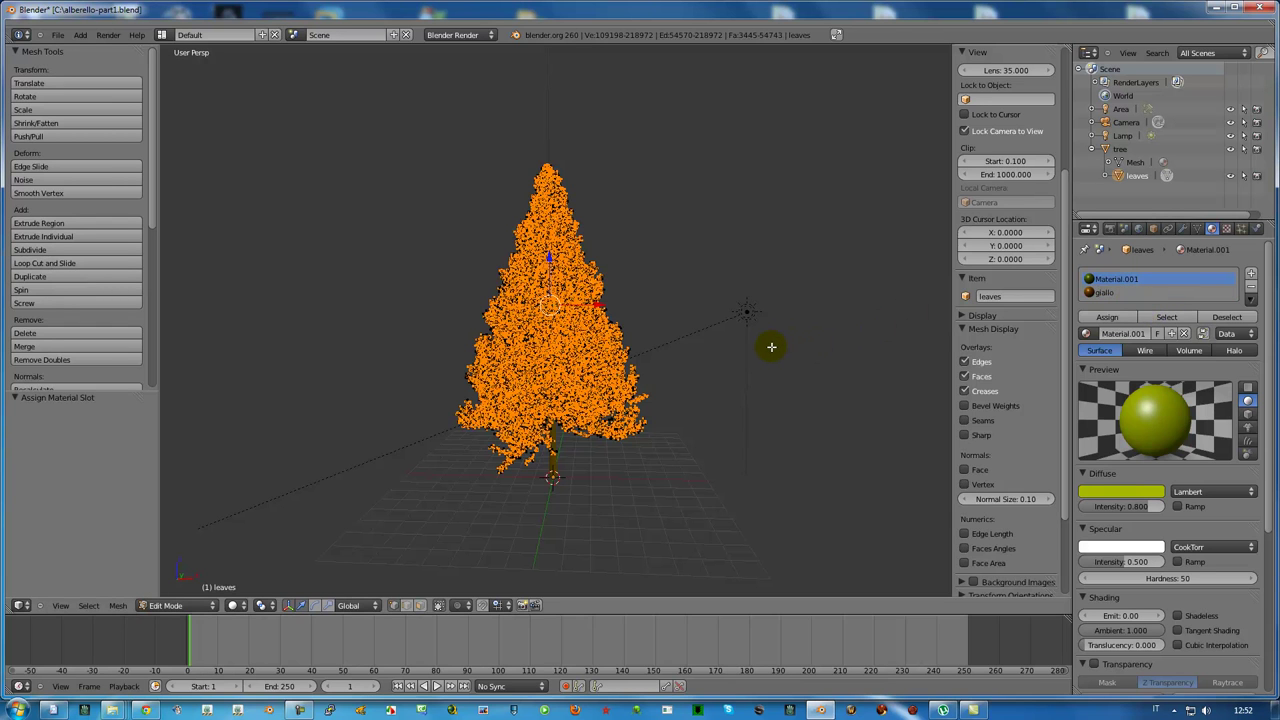
pyautogui.press('a')
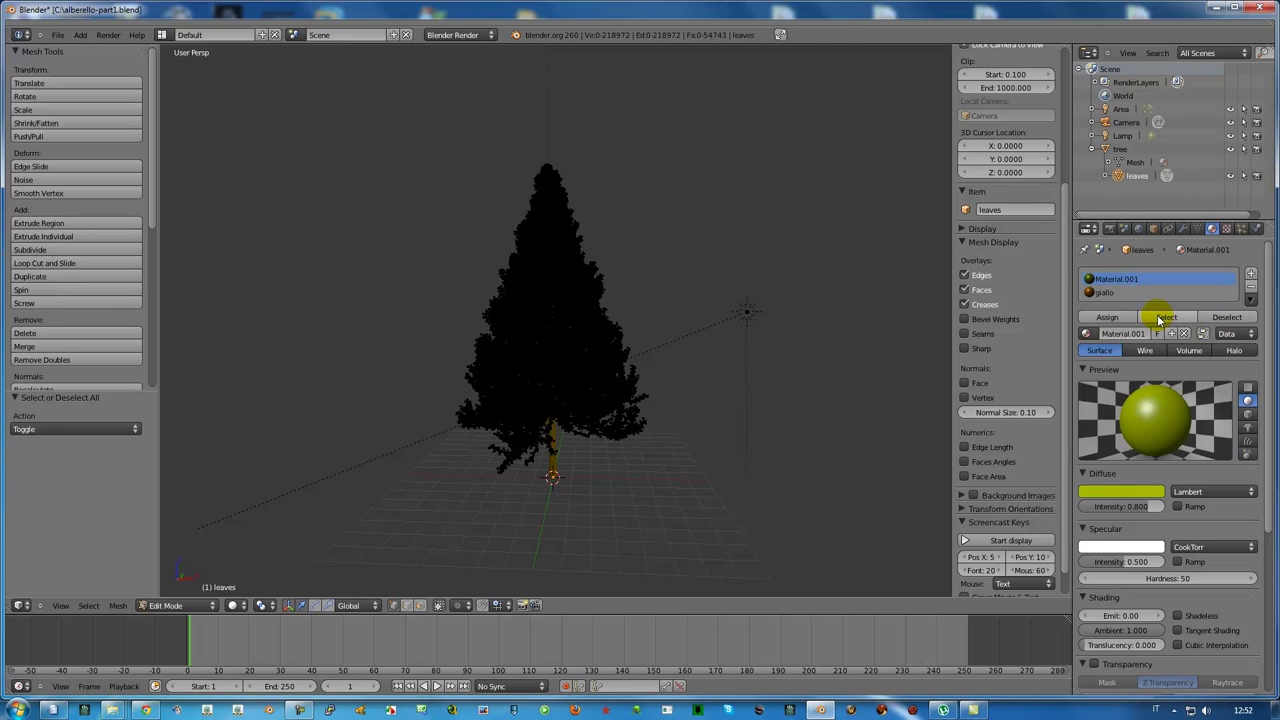
pyautogui.click(1163, 317)
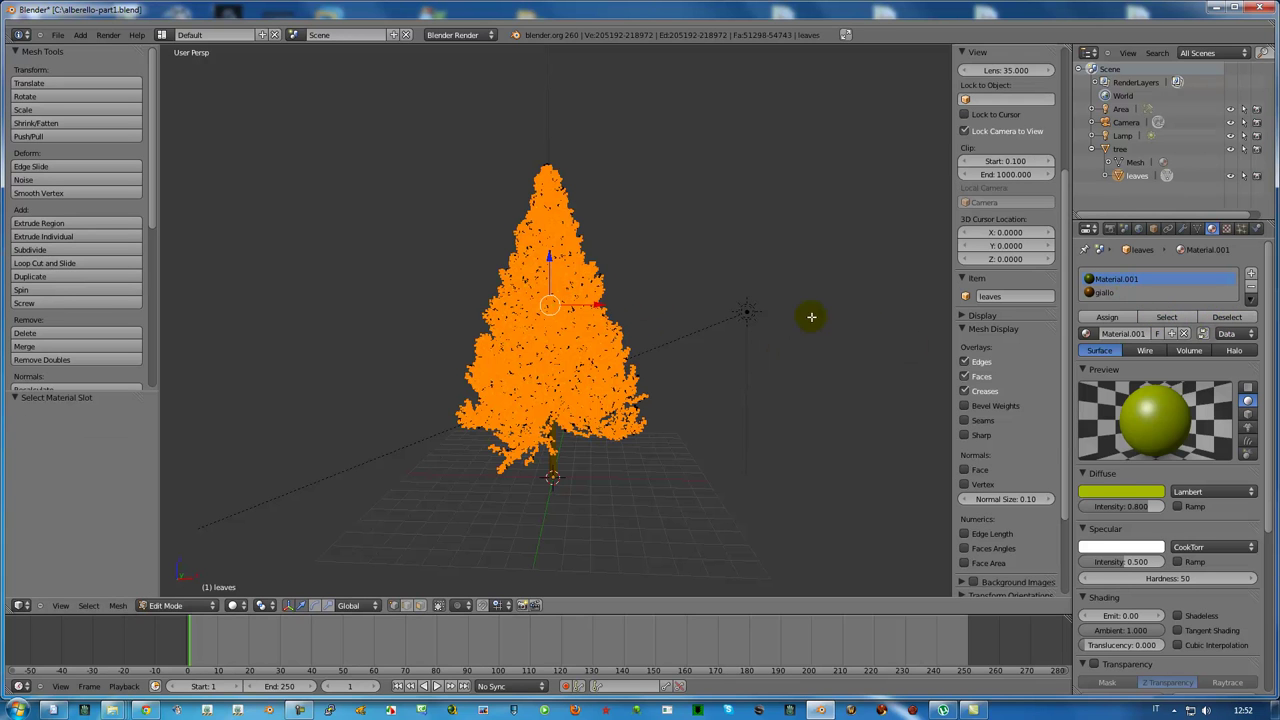
pyautogui.click(1225, 317)
pyautogui.click(1101, 293)
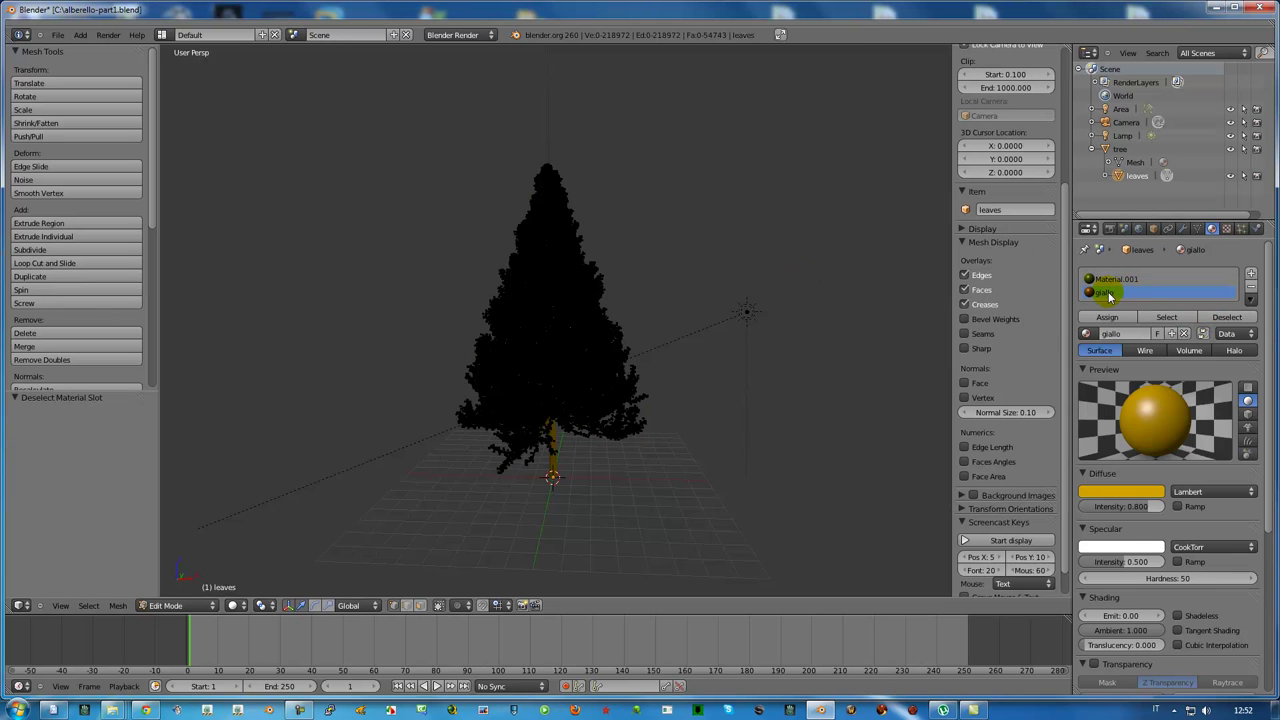
pyautogui.click(1169, 318)
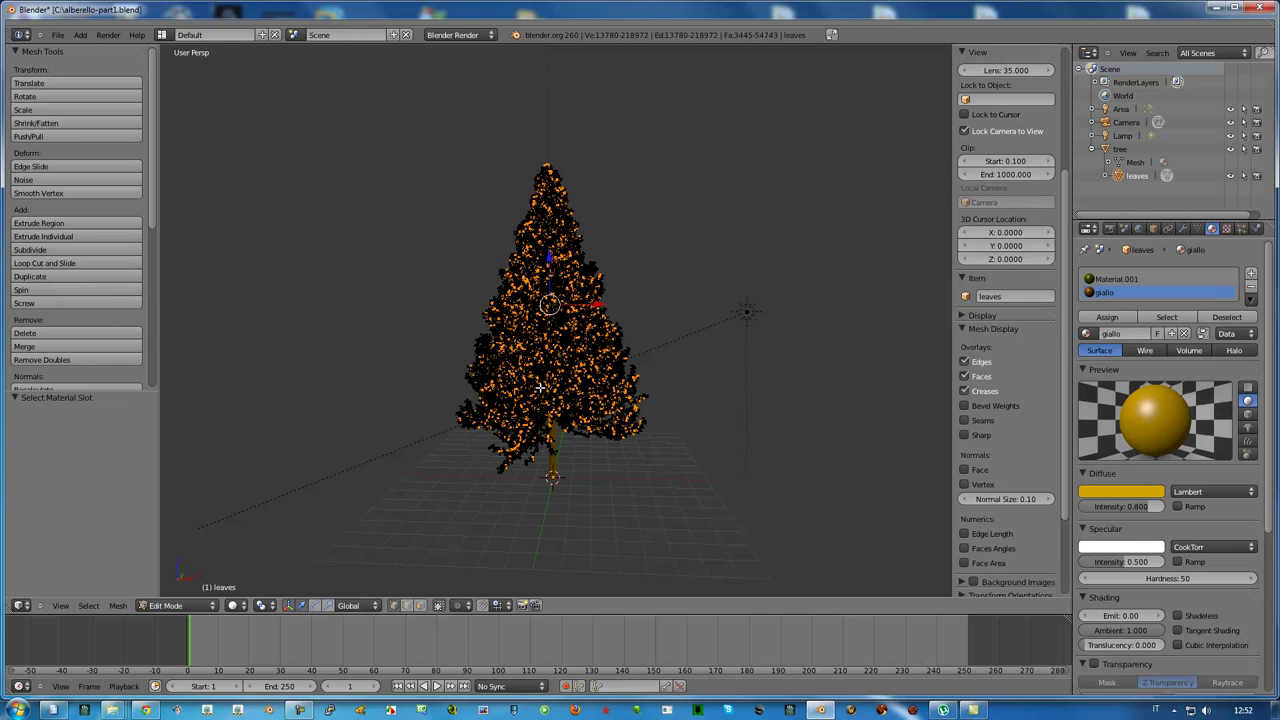
pyautogui.press('F12')
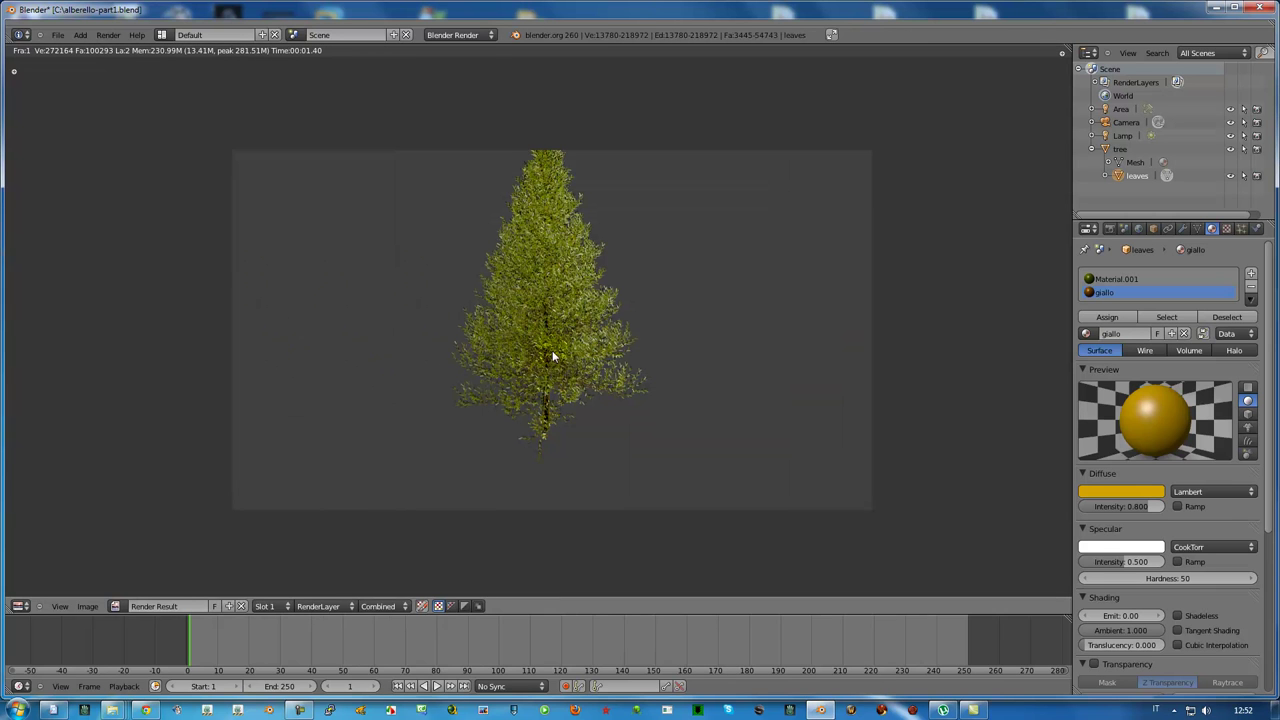
pyautogui.scroll(1, 552, 356)
pyautogui.scroll(1, 550, 363)
pyautogui.scroll(-1, 550, 368)
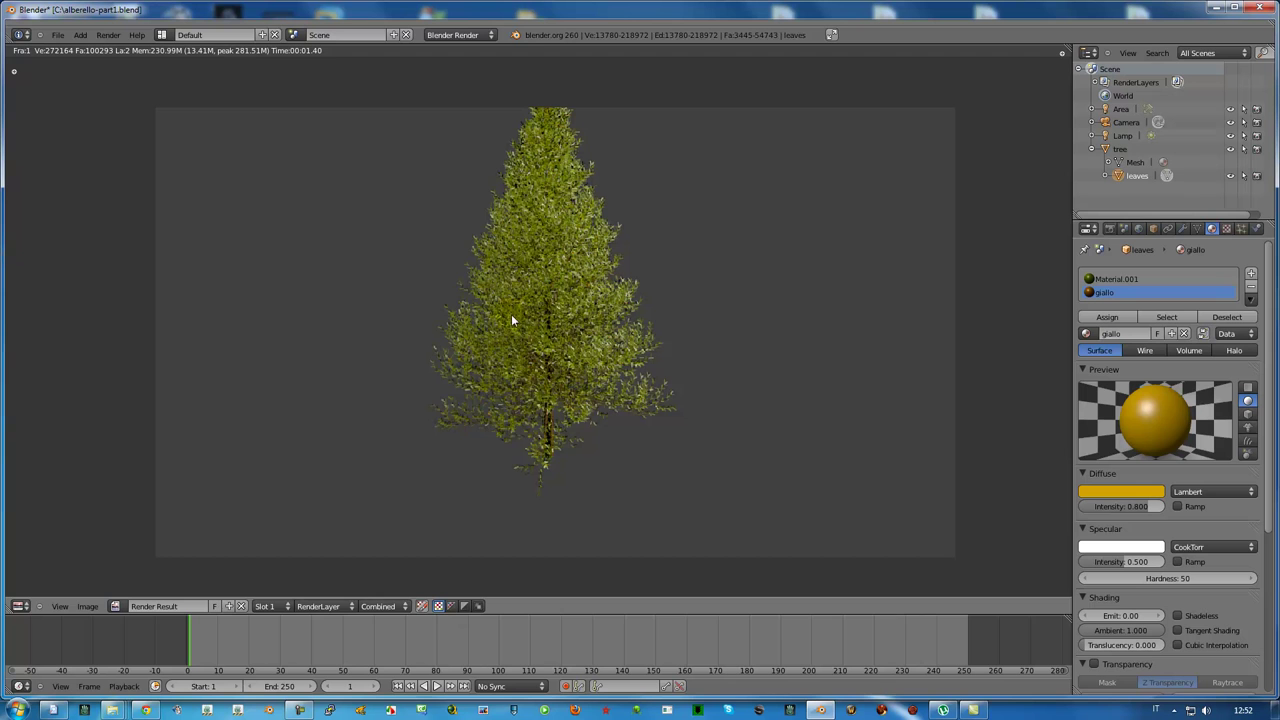
pyautogui.press('Escape')
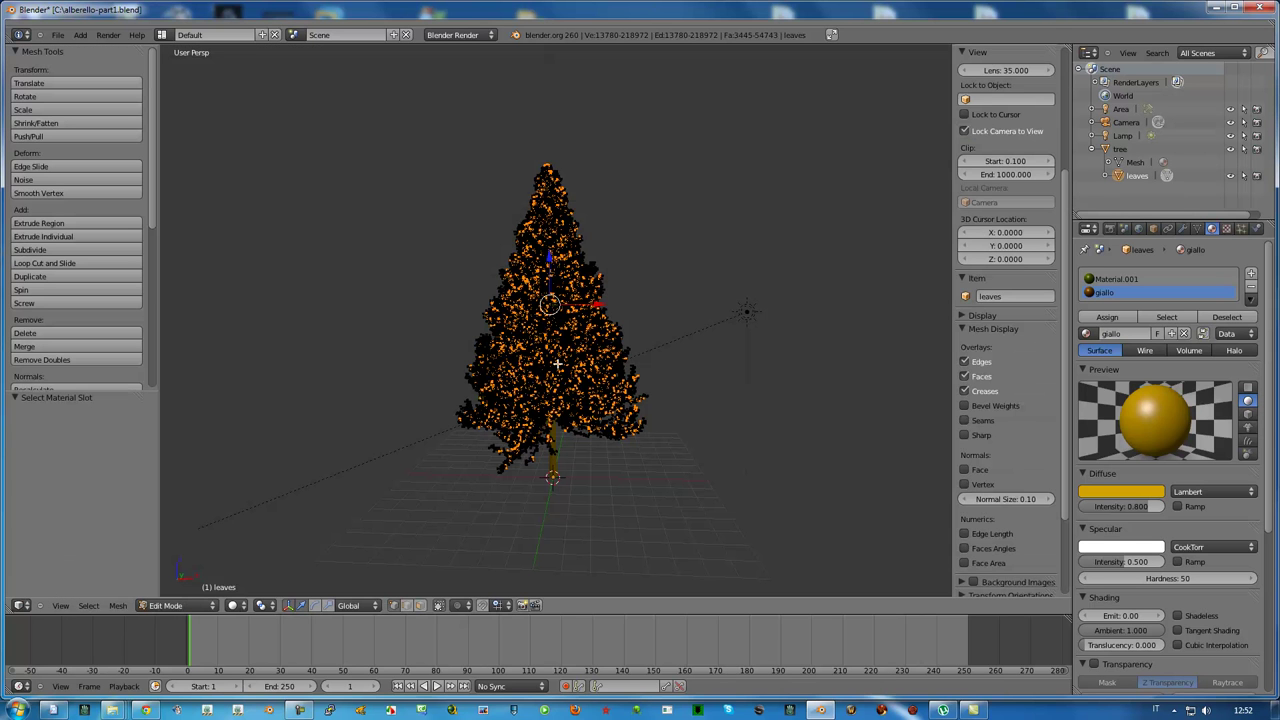
# Step: Align the camera to frame the whole tree including the trunk, then render and close
pyautogui.press('ctrl+alt+KP_0')
pyautogui.scroll(-3, 558, 363)
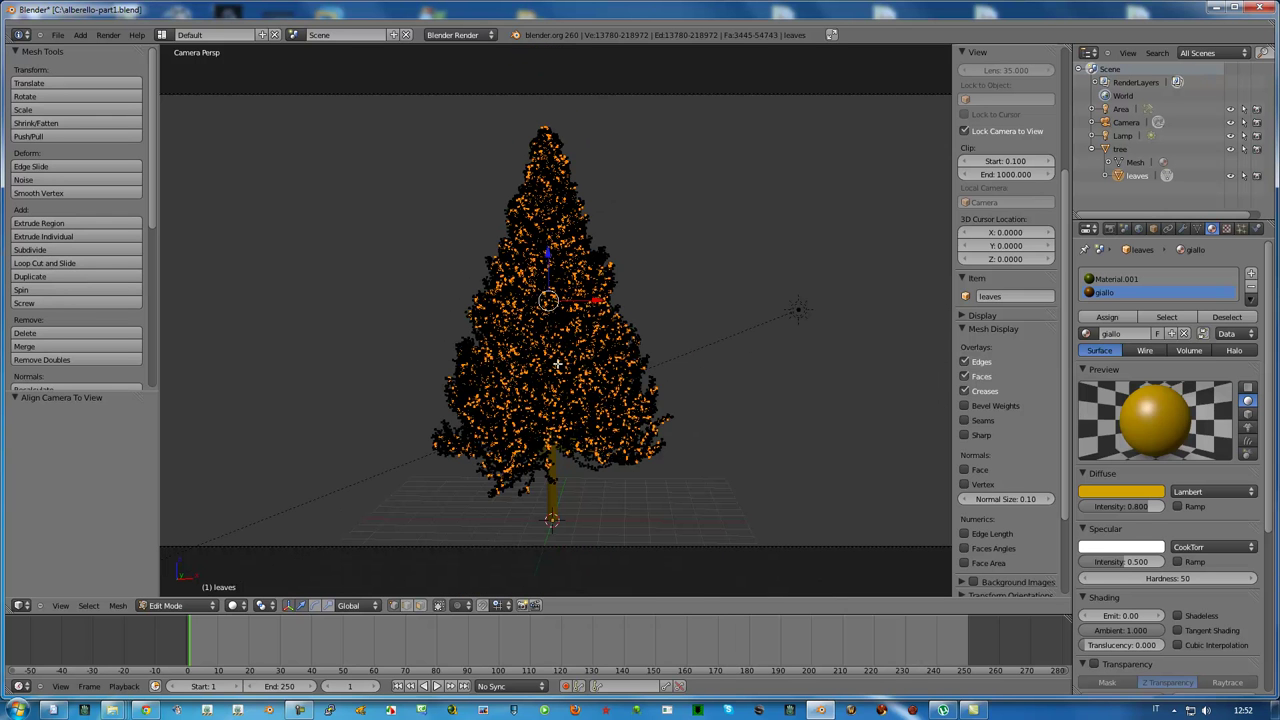
pyautogui.moveTo(564, 406); pyautogui.dragTo(567, 348, button='middle')
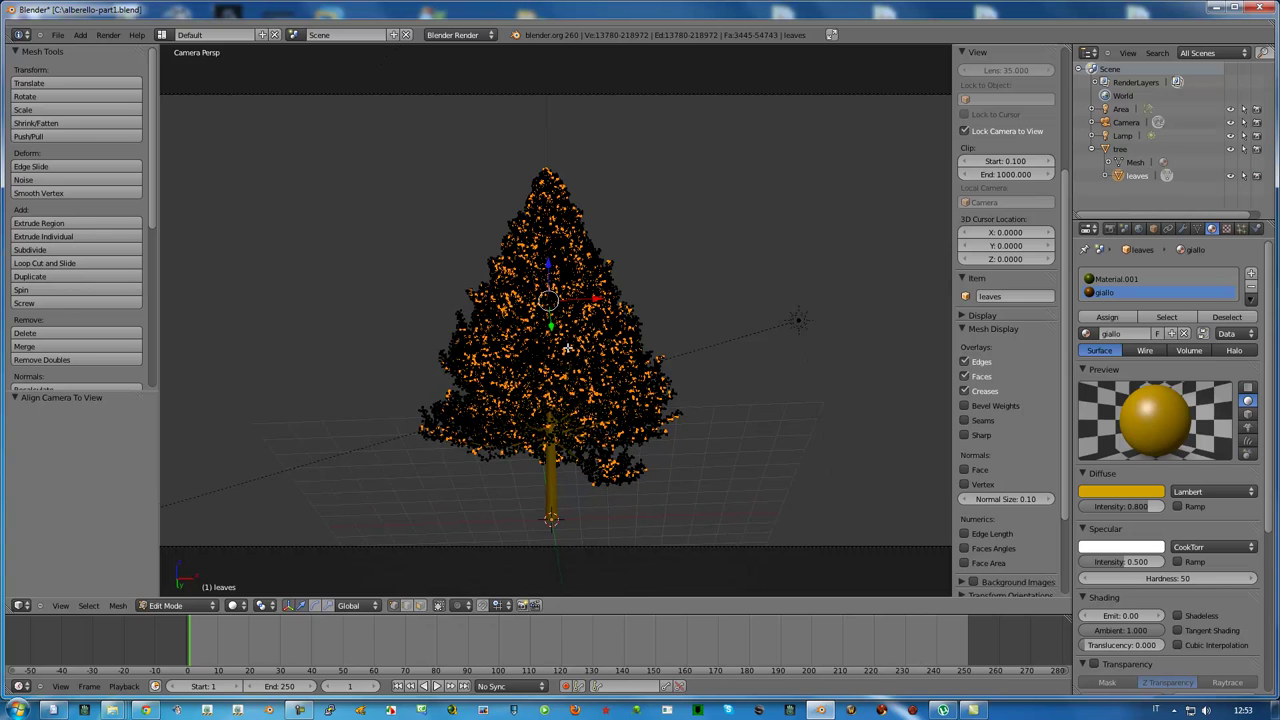
pyautogui.press('F12')
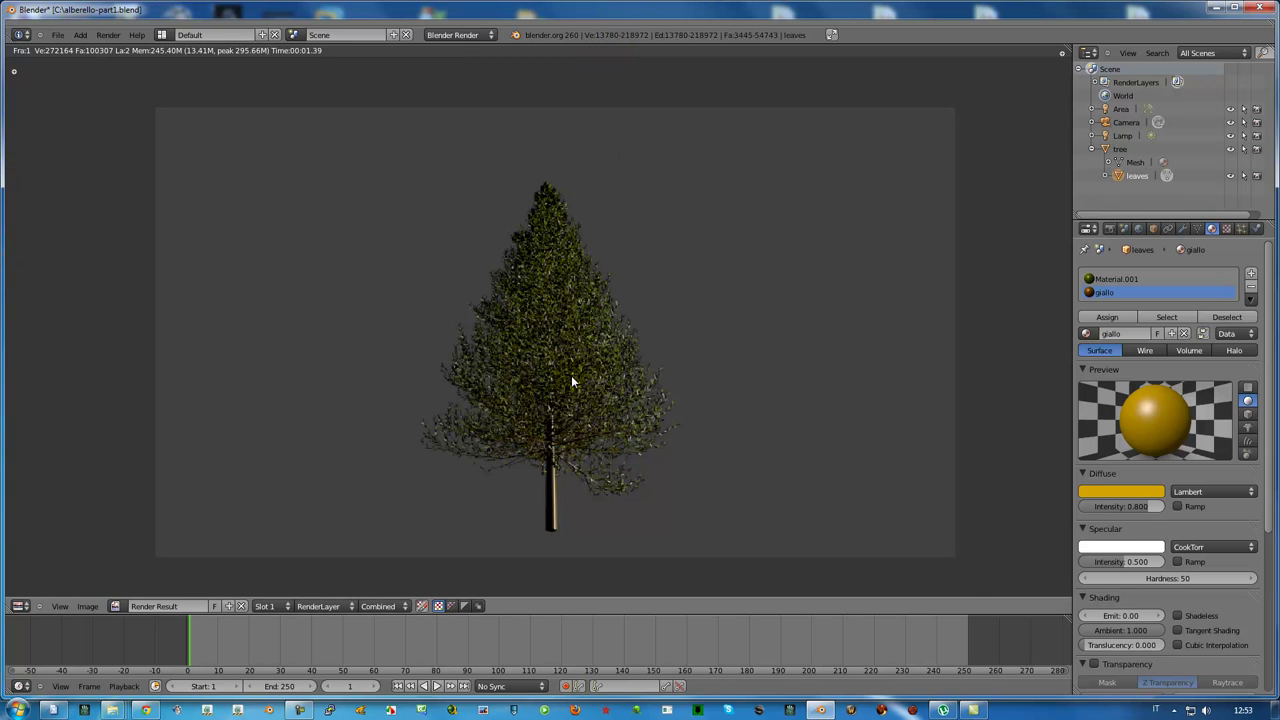
pyautogui.press('Escape')
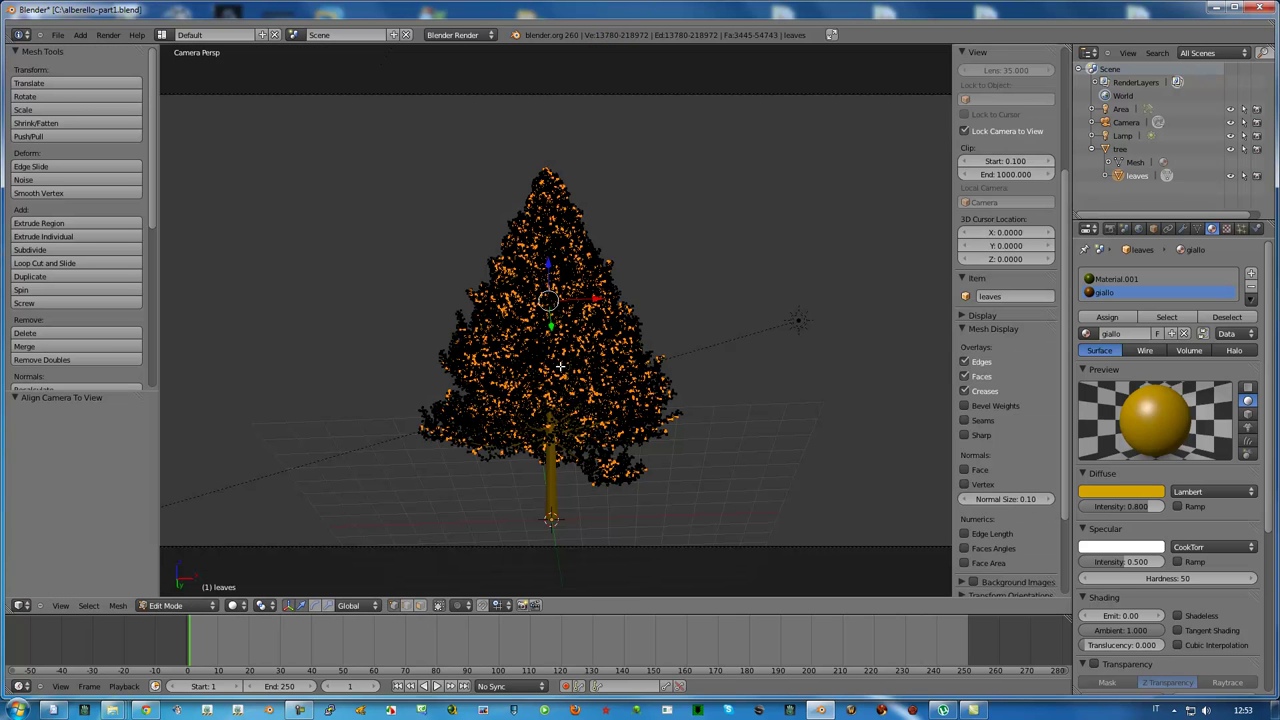
# Step: Select the tree trunk object in the Outliner to show its brown material in Object Mode
pyautogui.click(1118, 148)
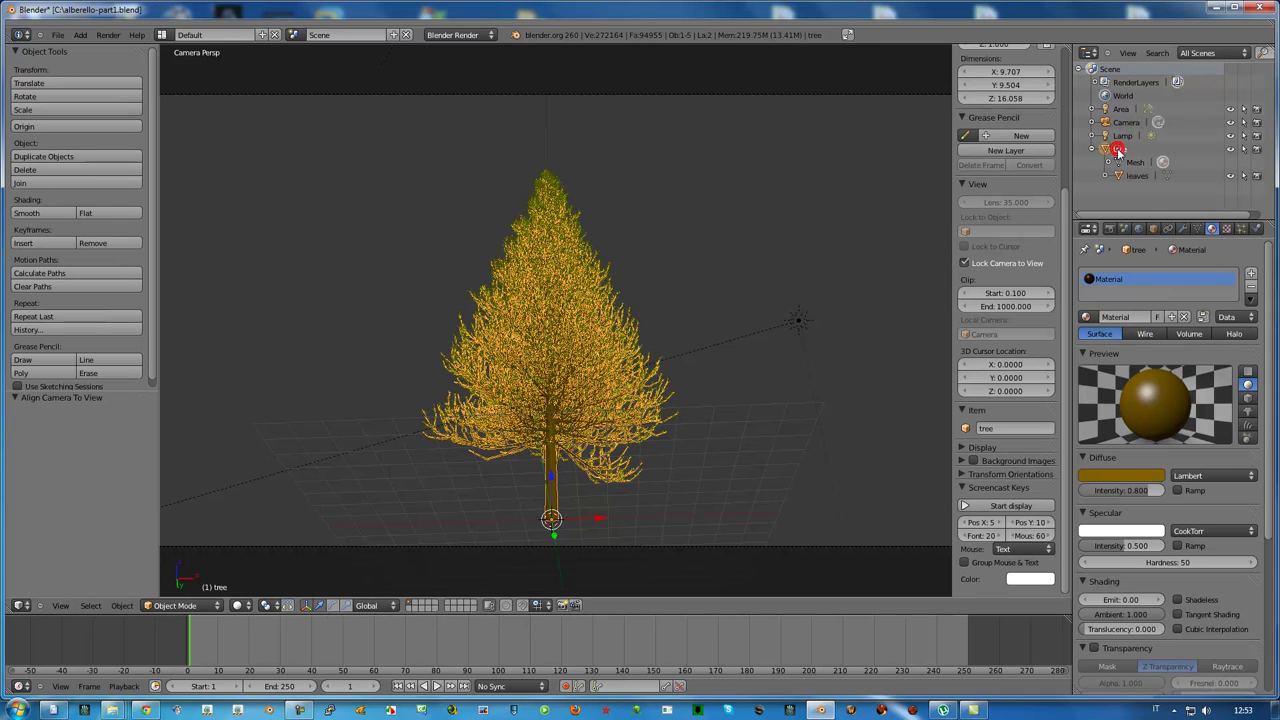